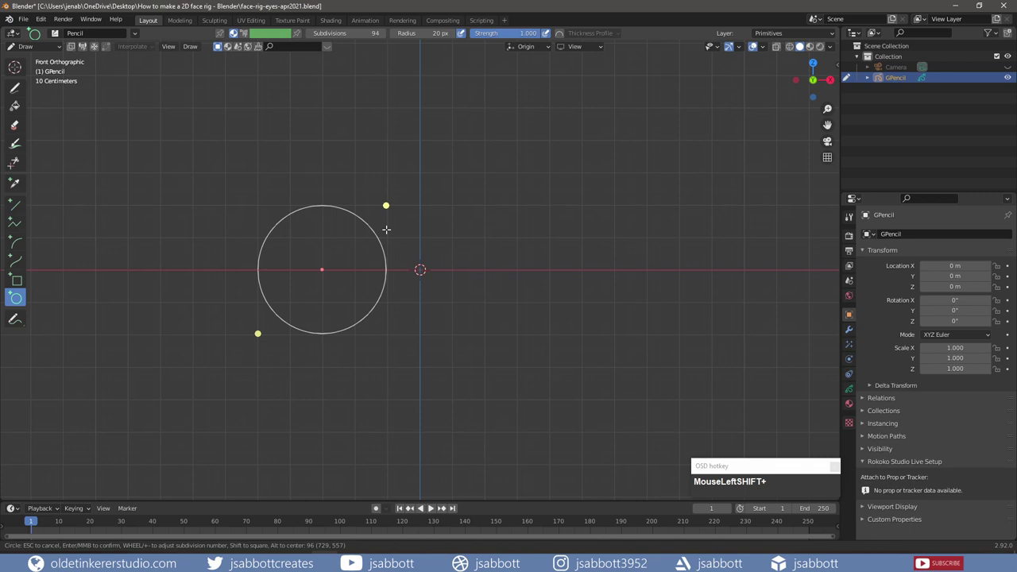
Confirm the circle stroke and, in Edit Mode, rename the grease pencil object's material as eye
key("Return")
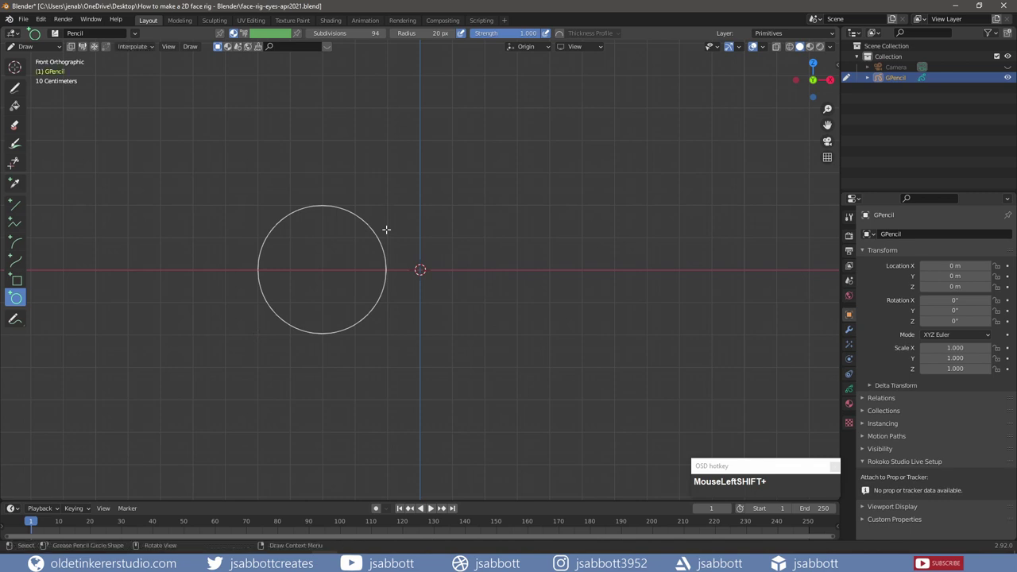
left_click_drag(44, 49, 44, 71)
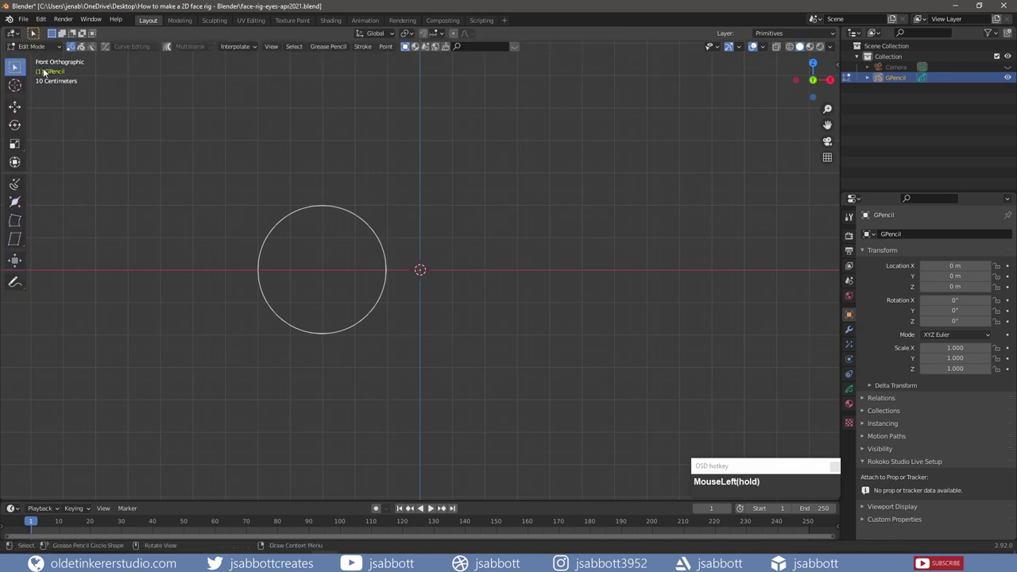
left_click(850, 405)
left_click(922, 321)
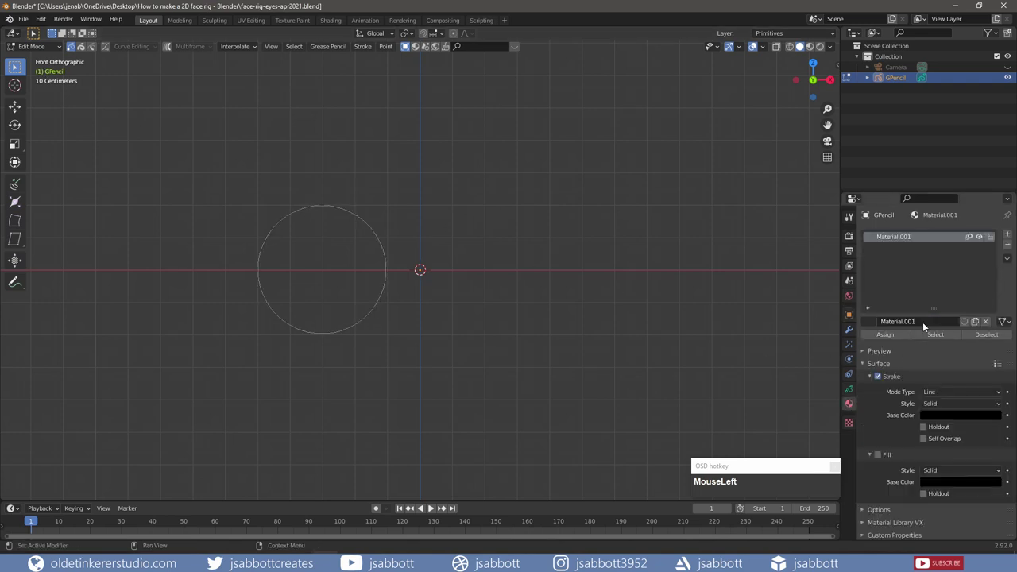
double_click(922, 322)
type("eye")
key("Return")
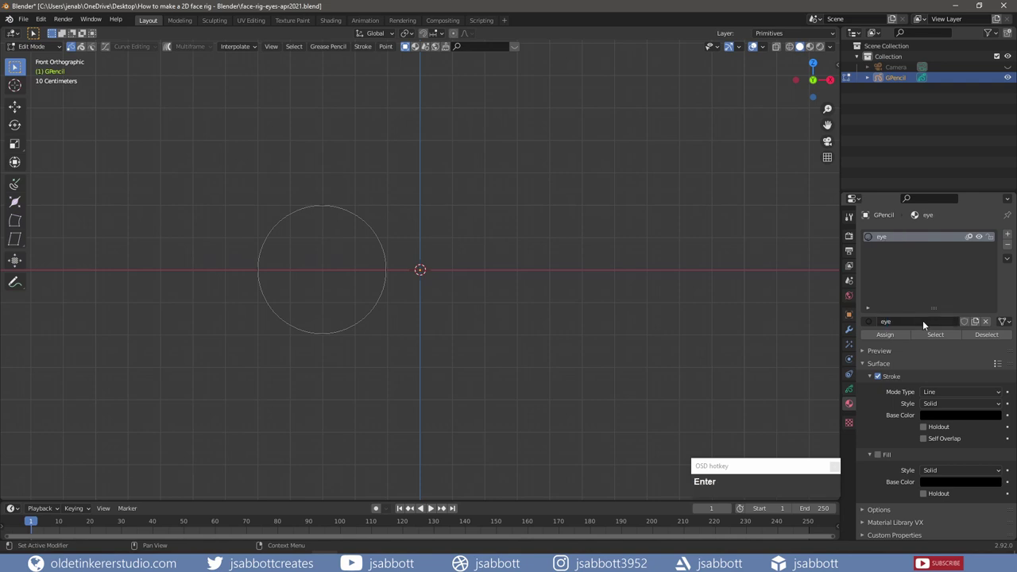
Enable the fill of the eye material and set its fill base colour to white
left_click(877, 454)
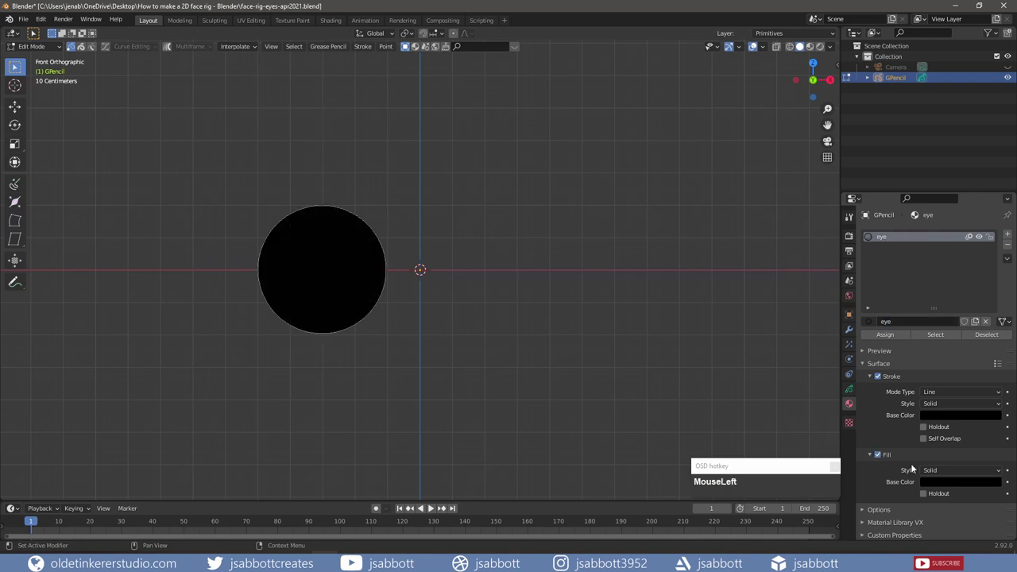
left_click(946, 480)
left_click_drag(992, 407, 993, 332)
left_click(874, 403)
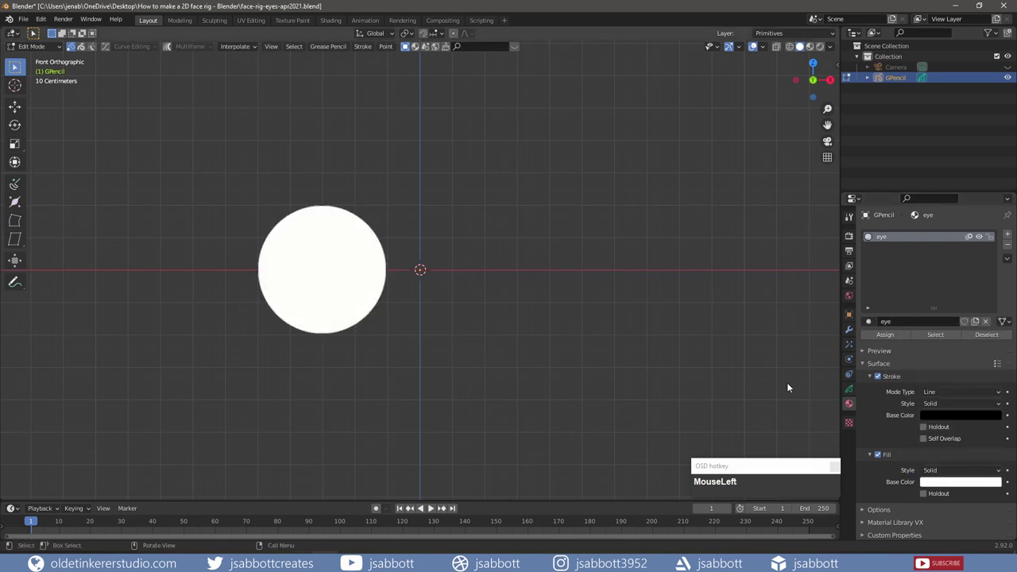
Set the grease pencil's stroke thickness scale to 10 in its object data settings
left_click(849, 389)
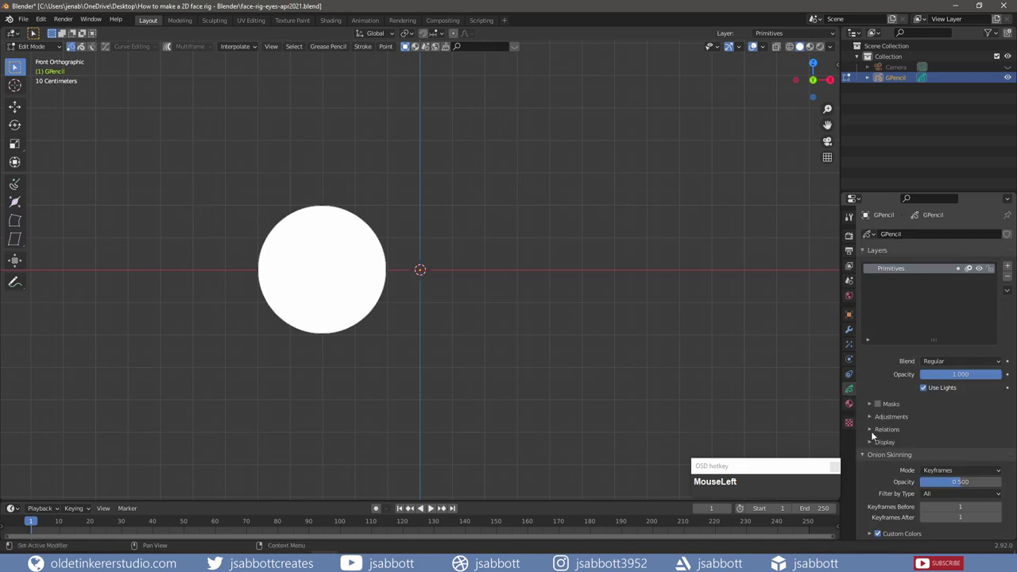
left_click(863, 455)
left_click(866, 479)
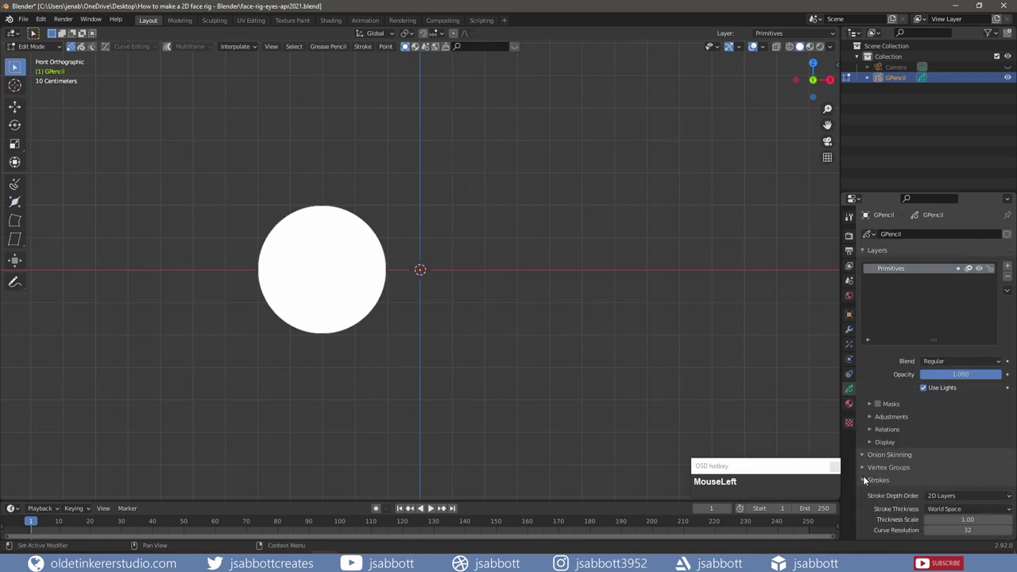
scroll(887, 432, "down", 1)
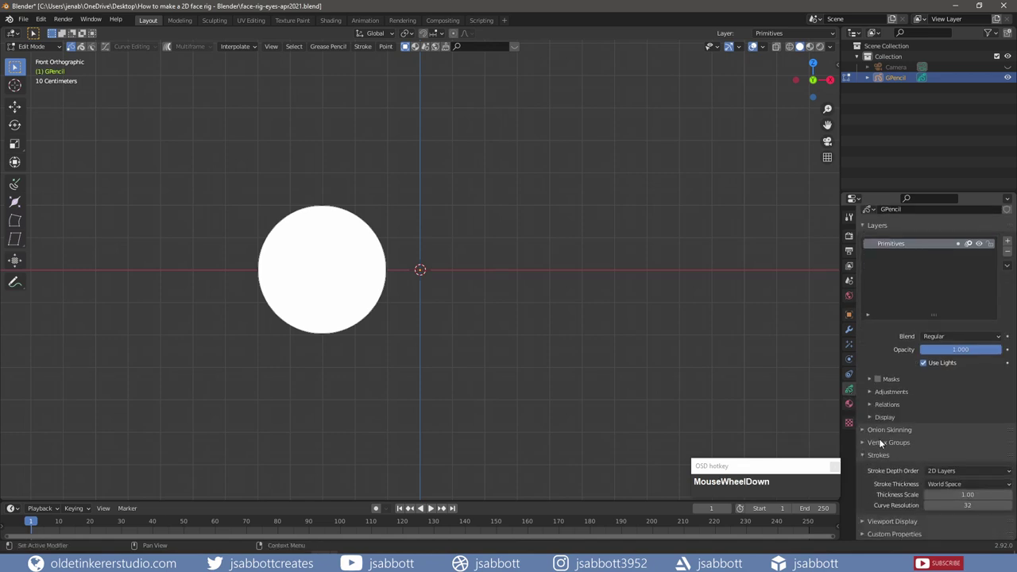
left_click(949, 494)
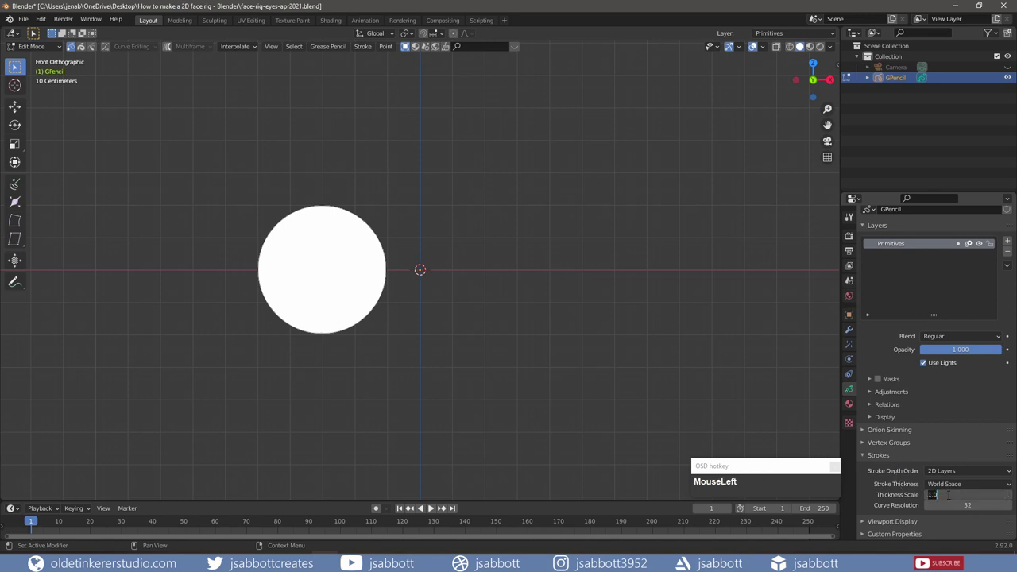
type("10")
key("Return")
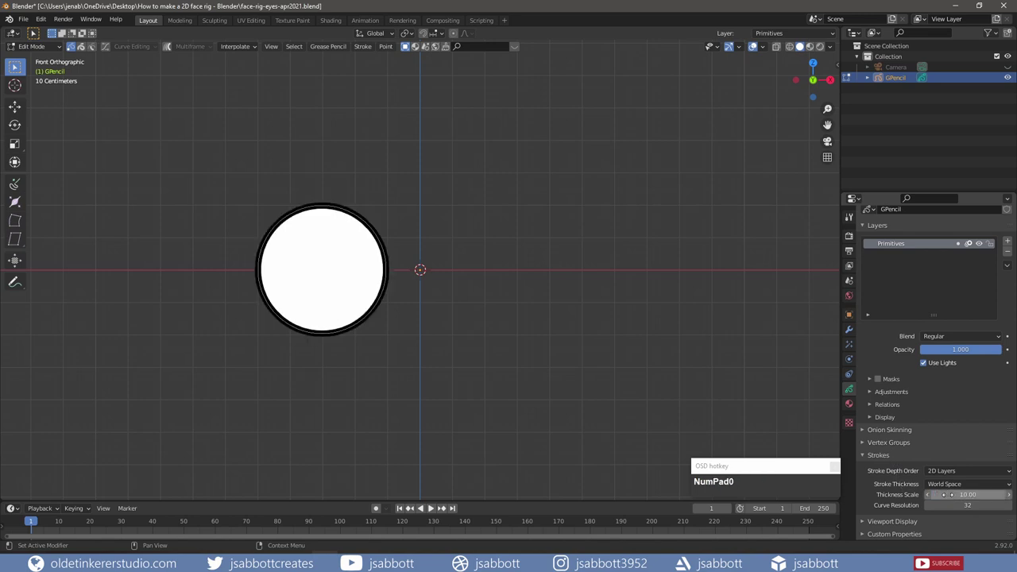
Rename the Primitives layer as eye and save the file
double_click(898, 244)
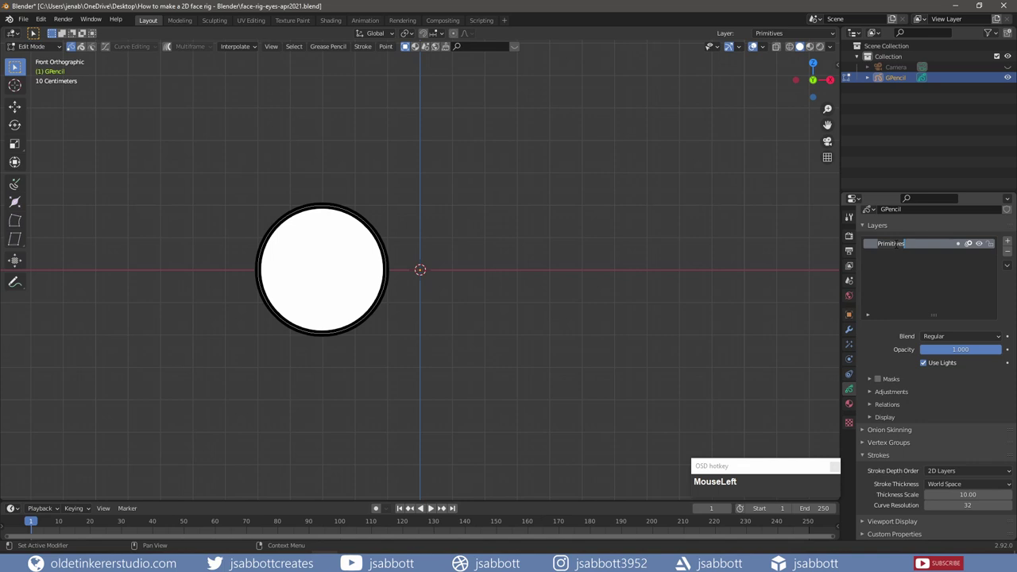
type("eye")
key("Return")
key("ctrl+s")
Duplicate the eye layer and name the copy pupil
left_click(1006, 264)
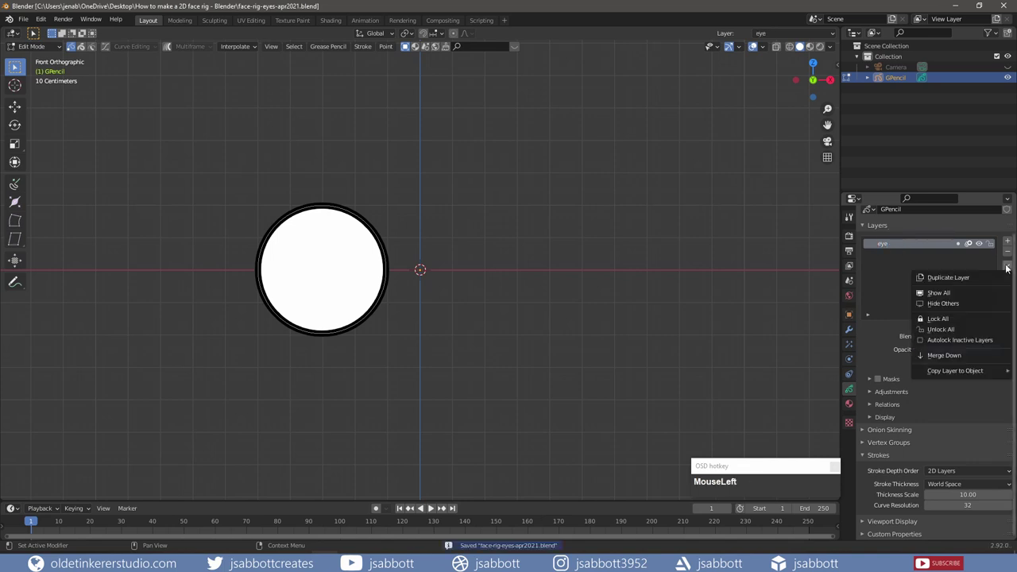
left_click(961, 277)
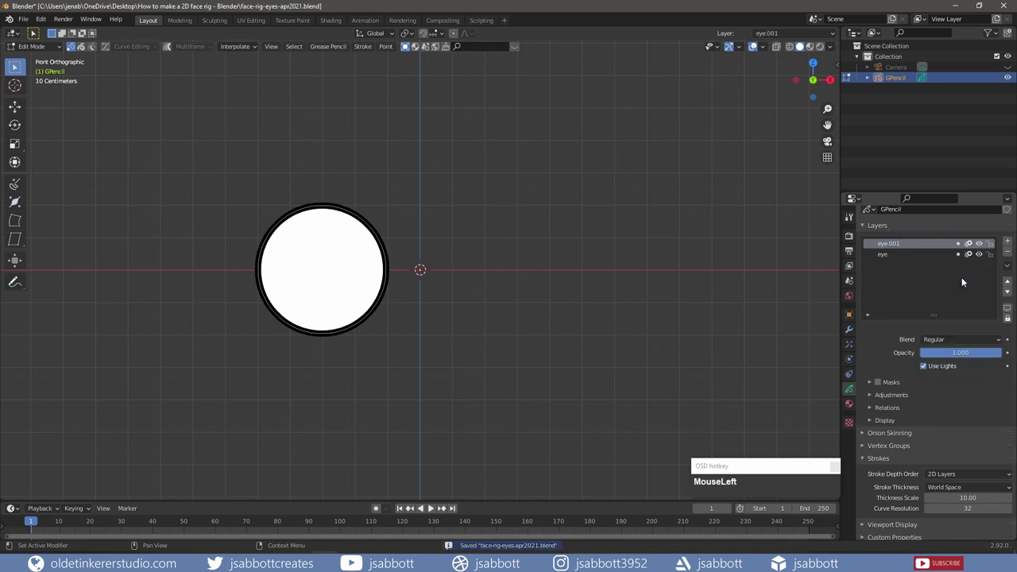
double_click(895, 245)
type("pupil")
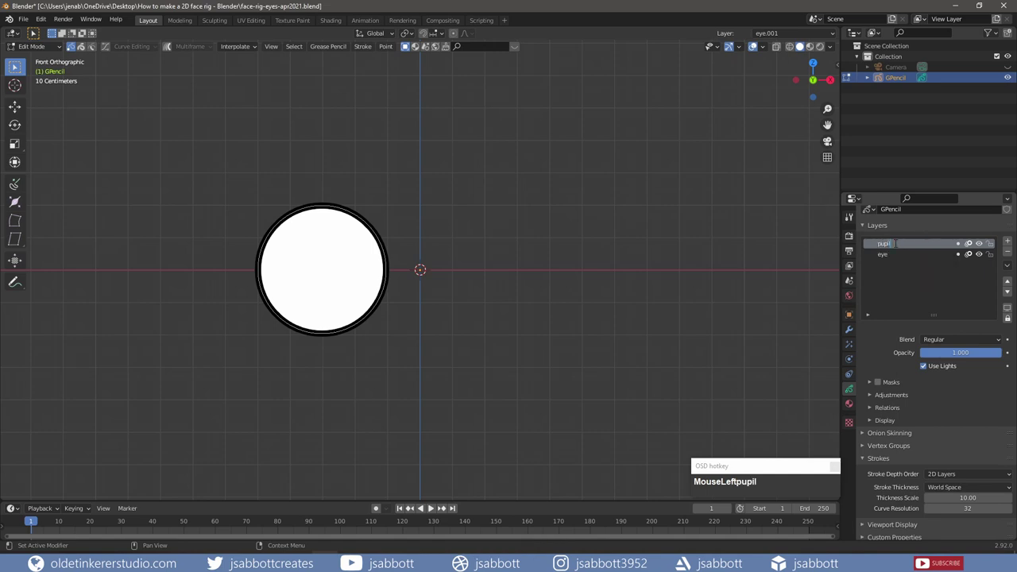
key("Return")
Lock the eye layer and scale the pupil layer's circle down to about a third of its size
left_click(895, 247)
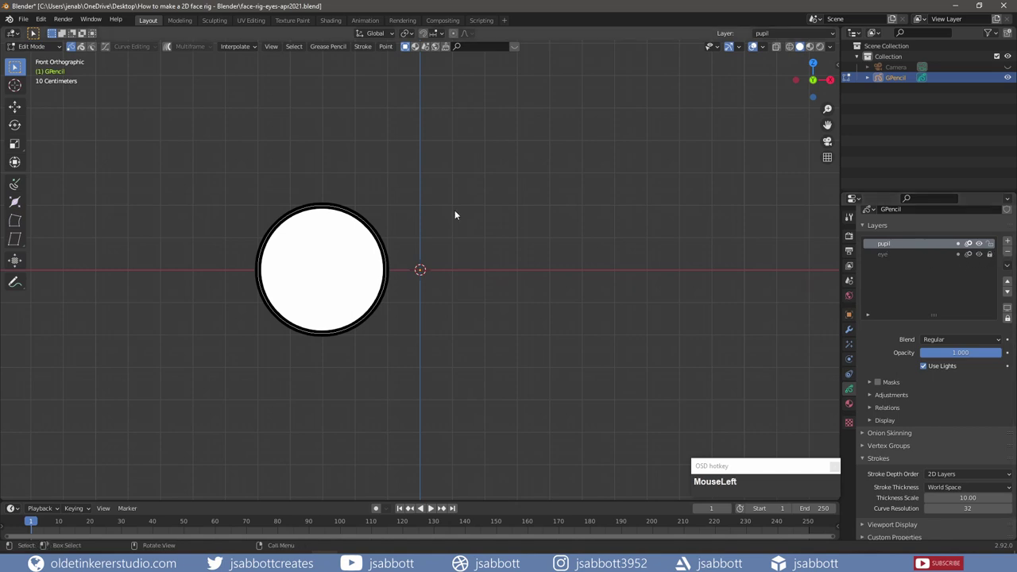
left_click_drag(215, 170, 419, 365)
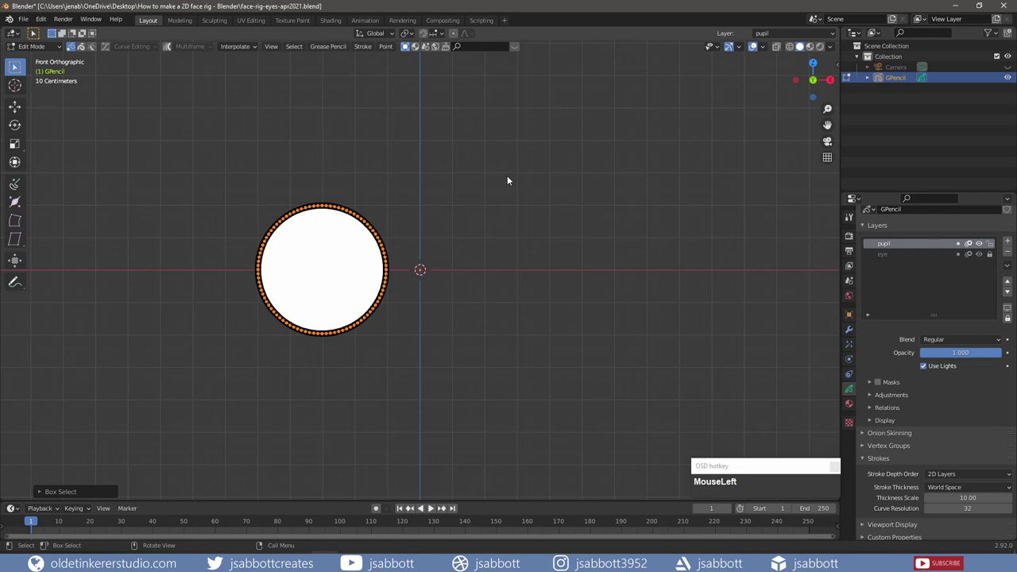
key("s")
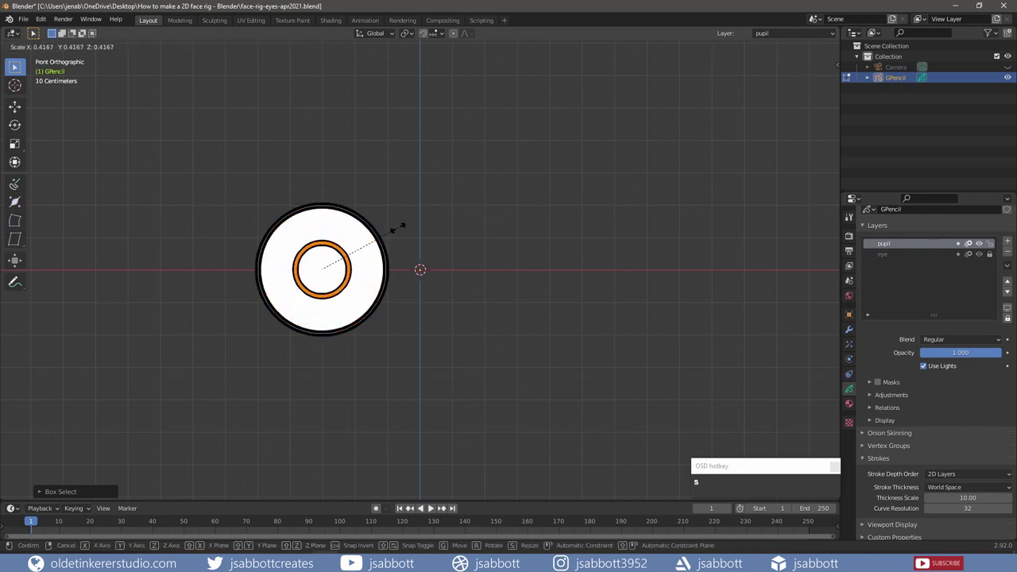
left_click(378, 243)
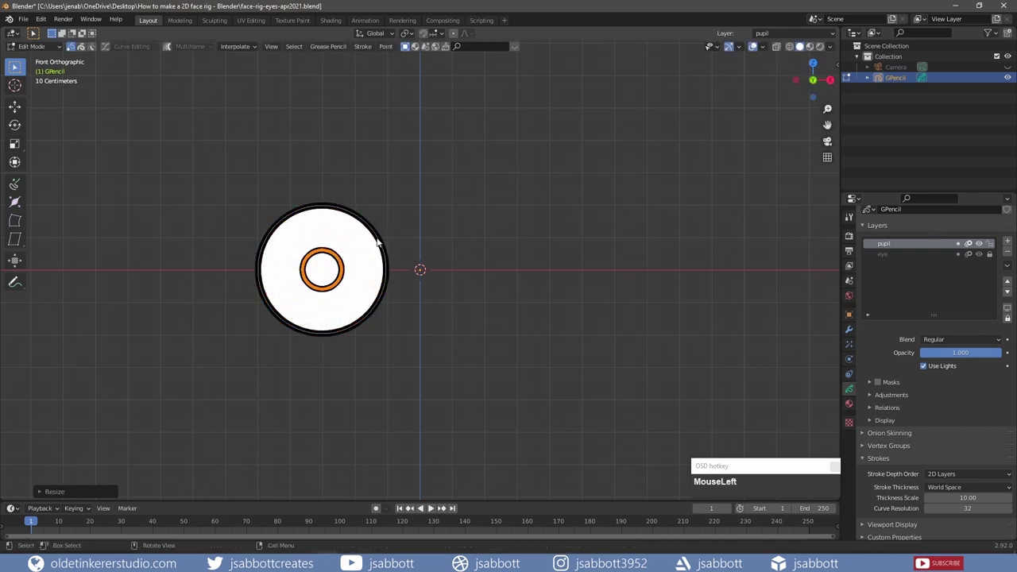
Add a second material to the grease pencil object and name it pupil
left_click(849, 405)
left_click(1007, 236)
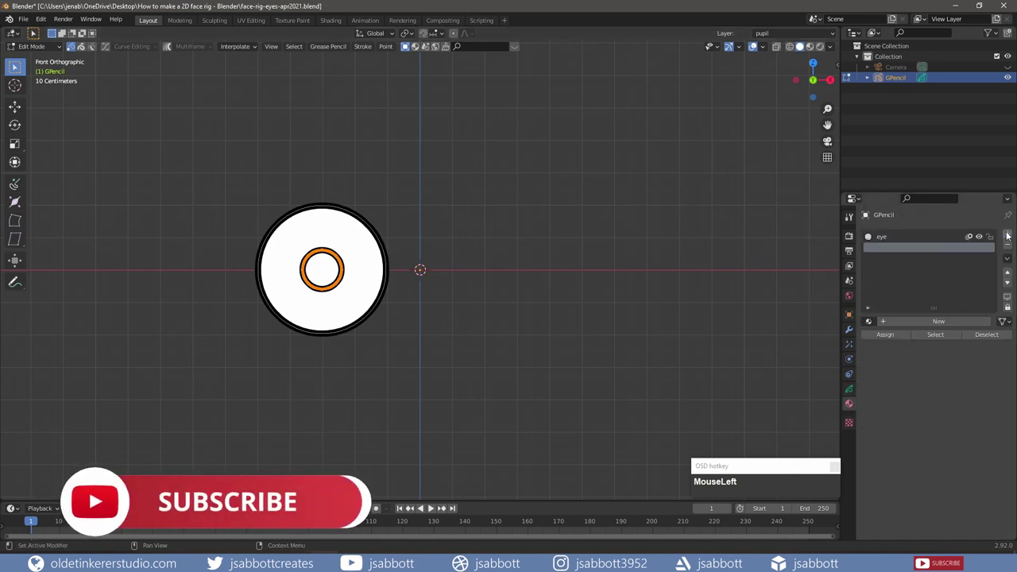
left_click(936, 321)
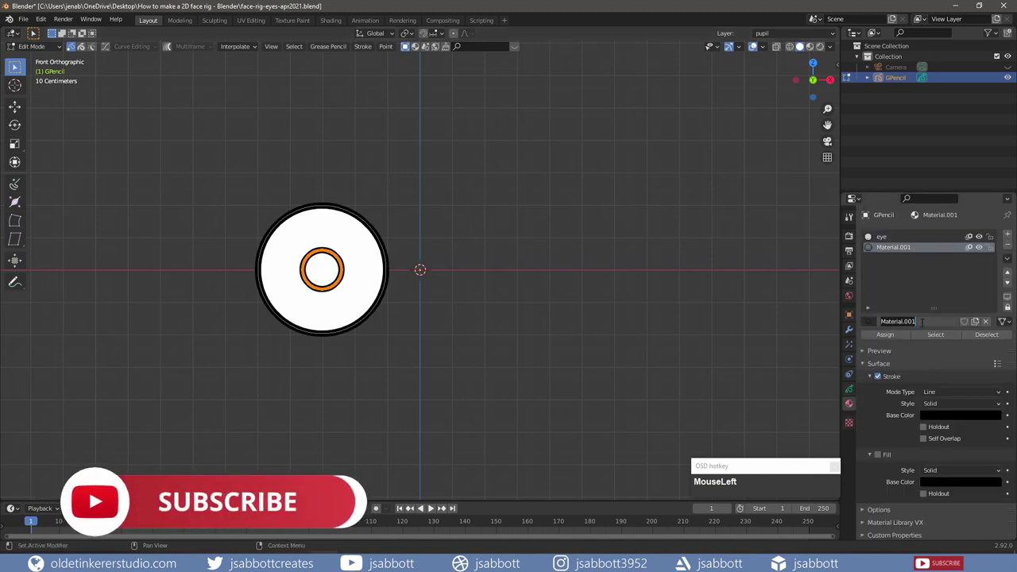
type("pupil")
key("Return")
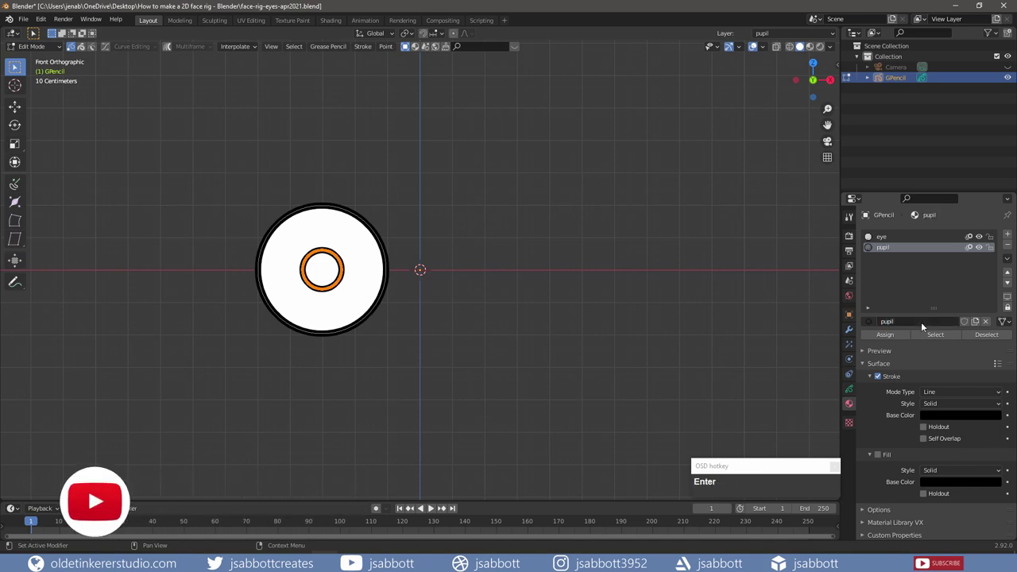
Turn off the pupil material's stroke, enable its black fill and assign it to the selected inner circle
left_click(876, 376)
left_click(878, 454)
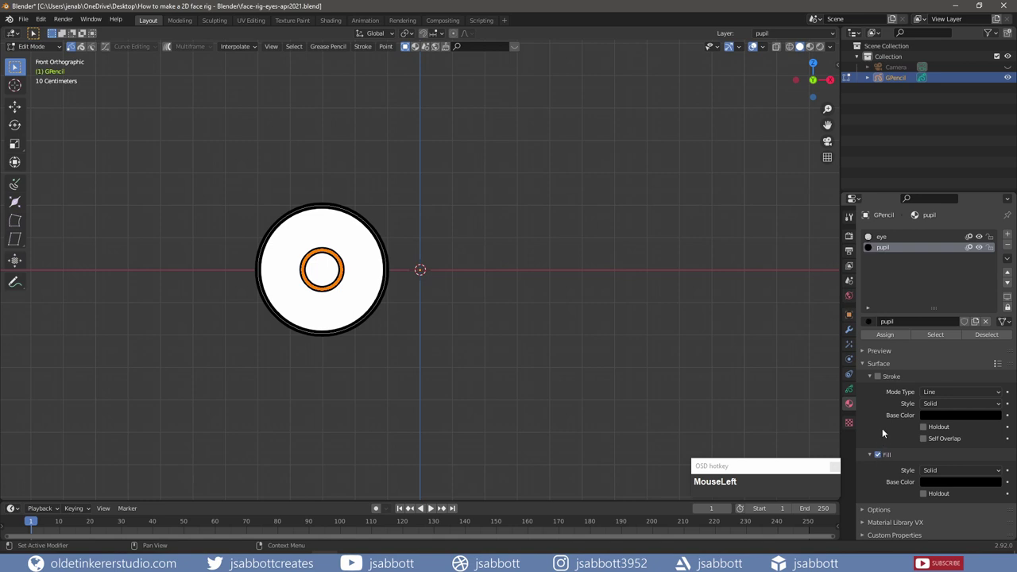
left_click(884, 334)
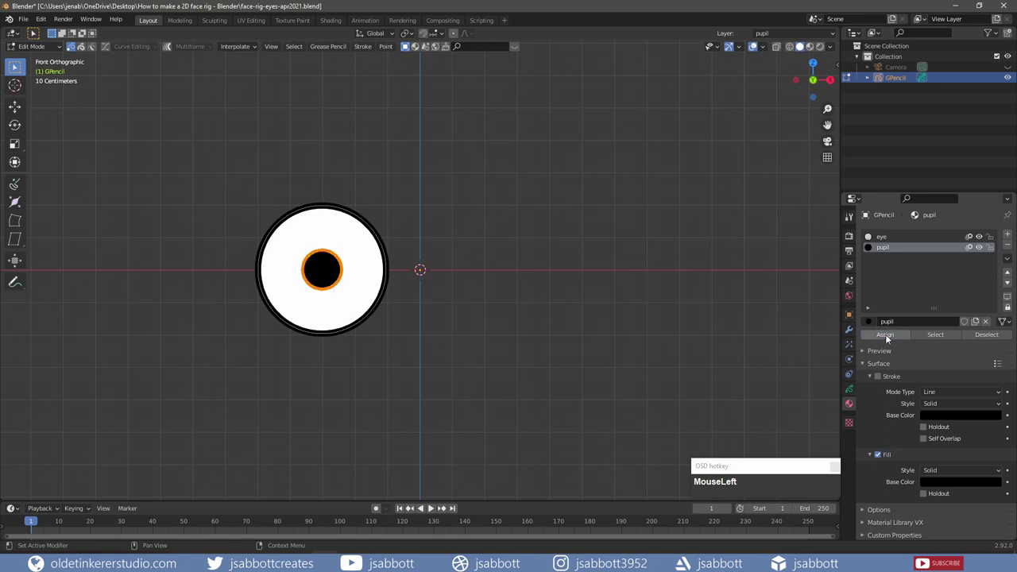
Unlock the eye layer and enable masking on the pupil layer with the eye layer as its mask
left_click(848, 390)
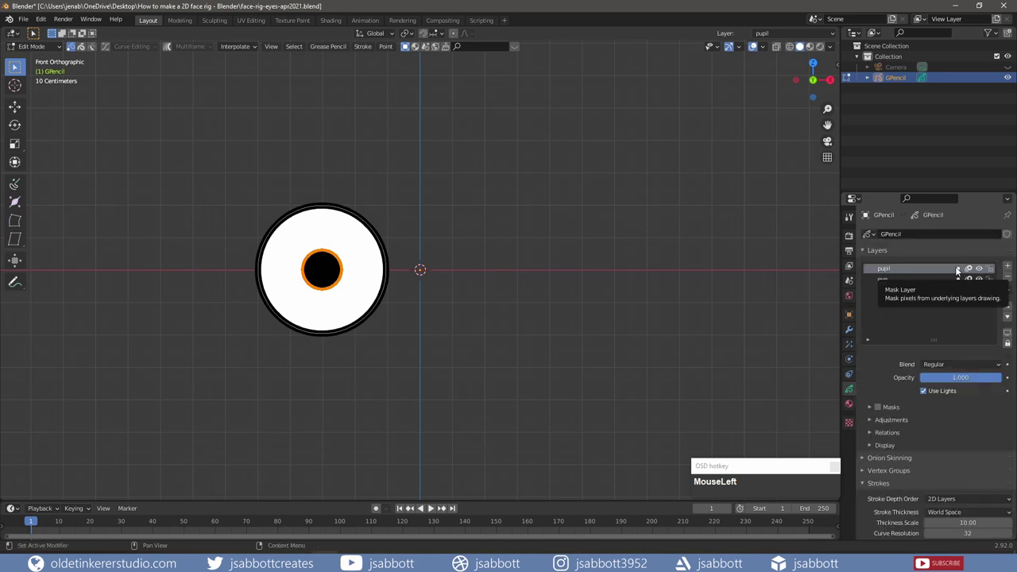
left_click(957, 269)
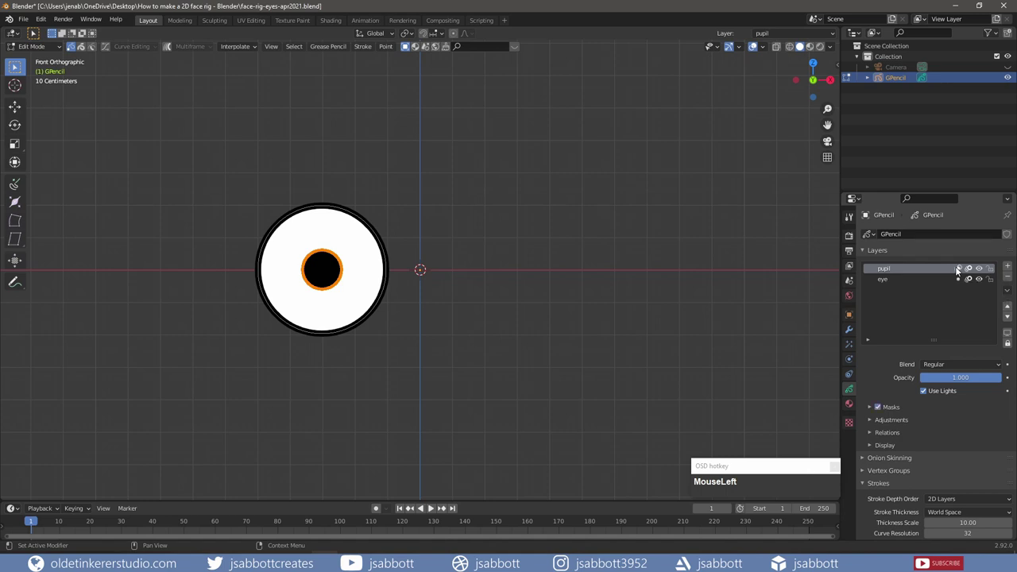
left_click(873, 407)
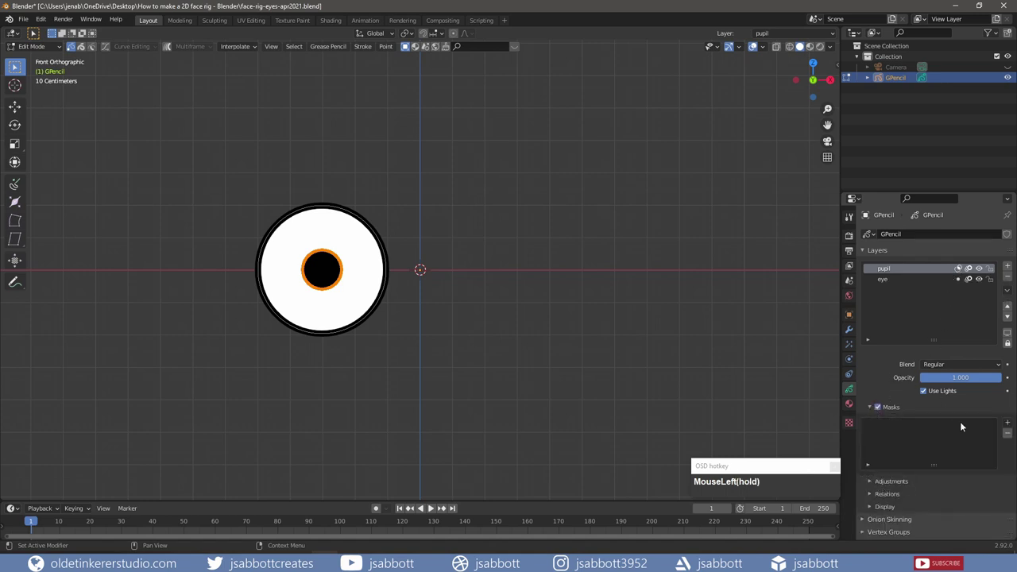
left_click(1008, 422)
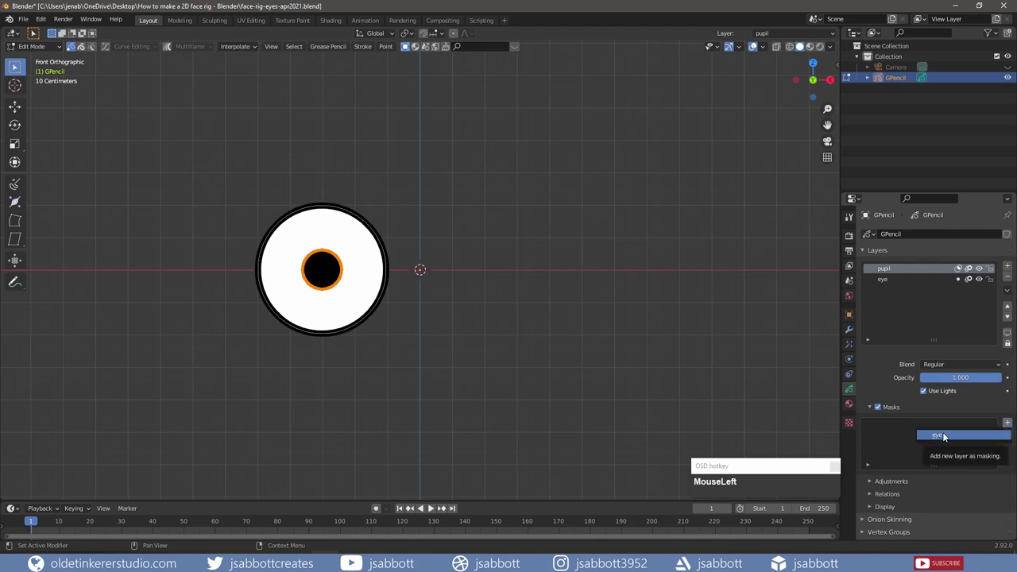
left_click(942, 436)
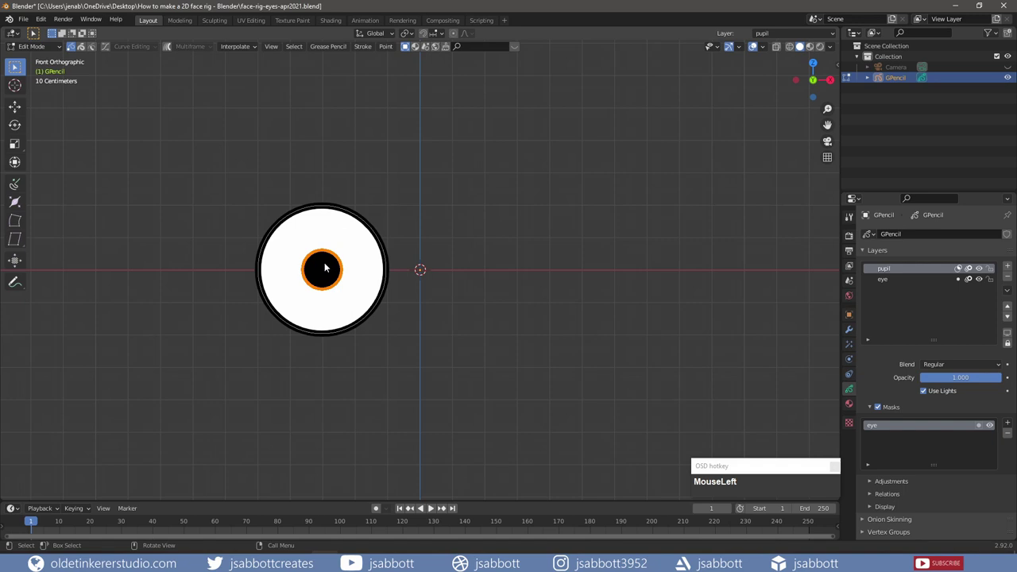
Test the mask by moving the pupil over the upper-right edge of the eye, and undo the move
key("g")
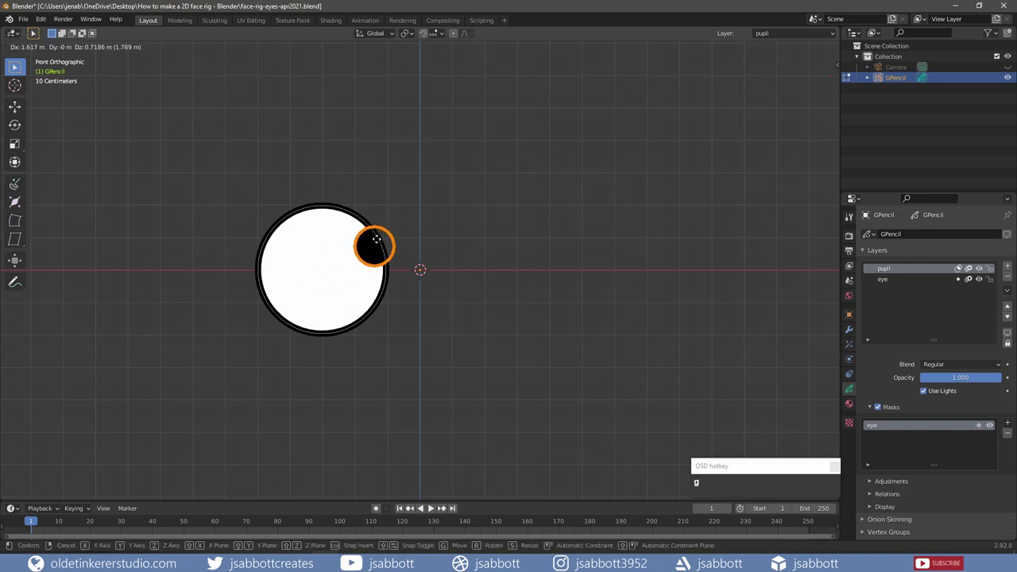
left_click(381, 238)
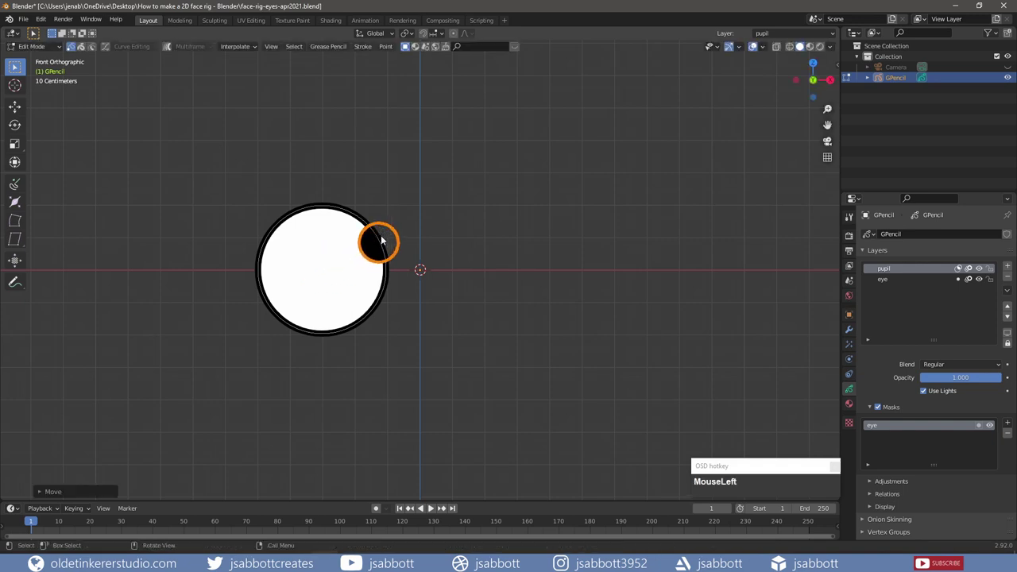
key("ctrl+z")
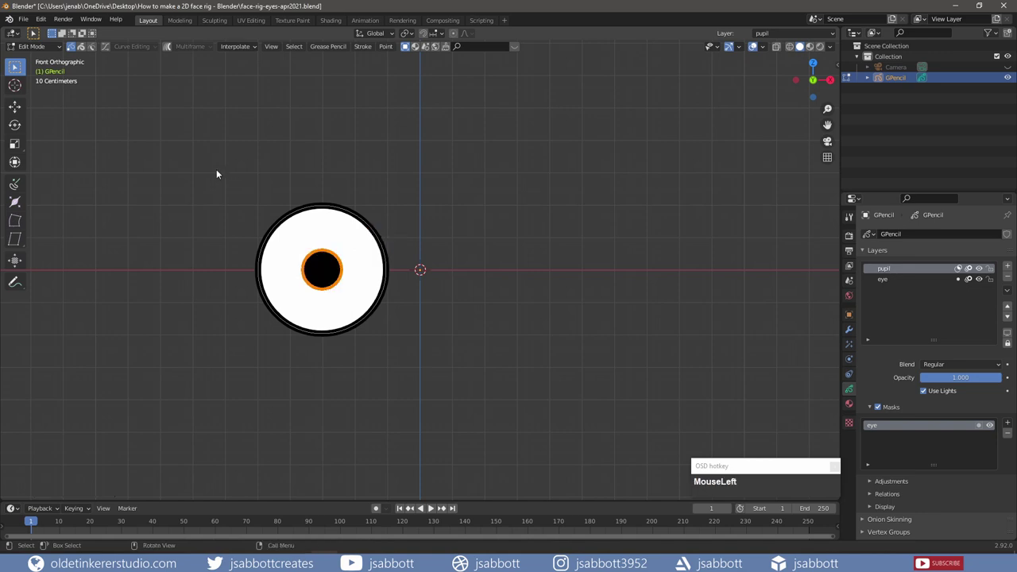
Select both the eye and pupil strokes and add a Mirror modifier on the X axis
left_click_drag(216, 170, 402, 347)
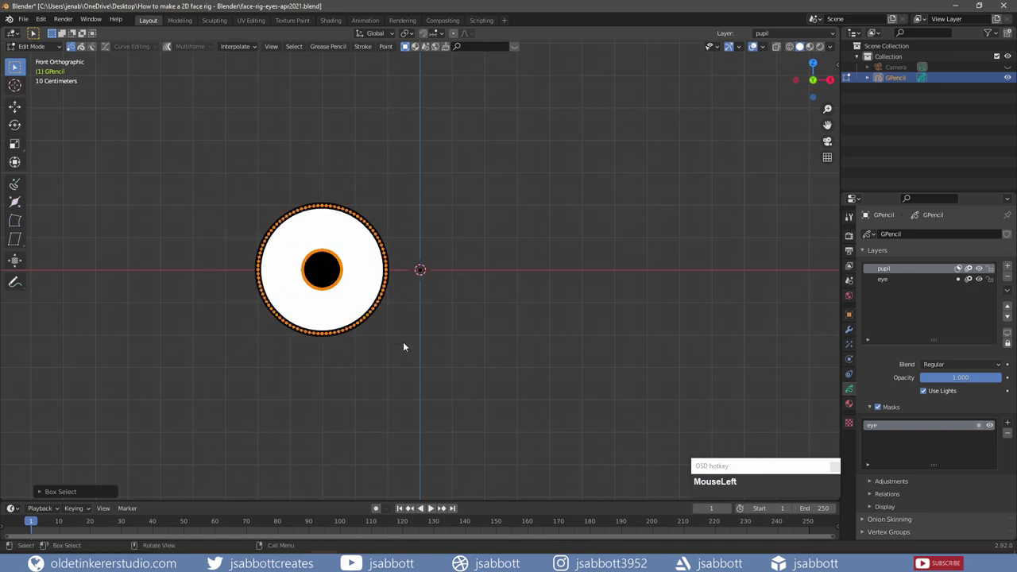
left_click(849, 329)
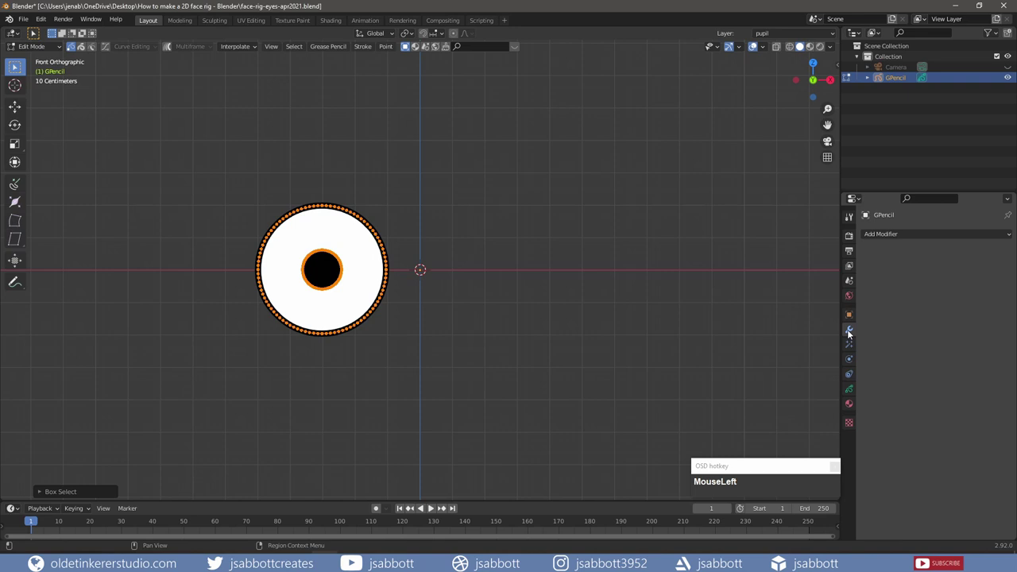
left_click(876, 234)
left_click(827, 287)
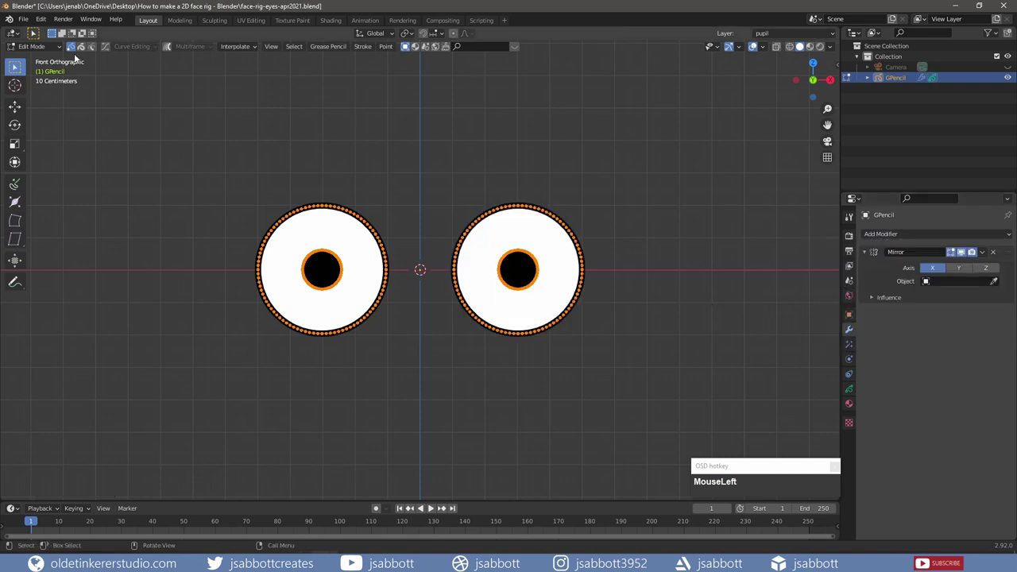
Switch the grease pencil object to Object Mode, apply its Mirror modifier and deselect it
left_click(32, 46)
left_click(35, 53)
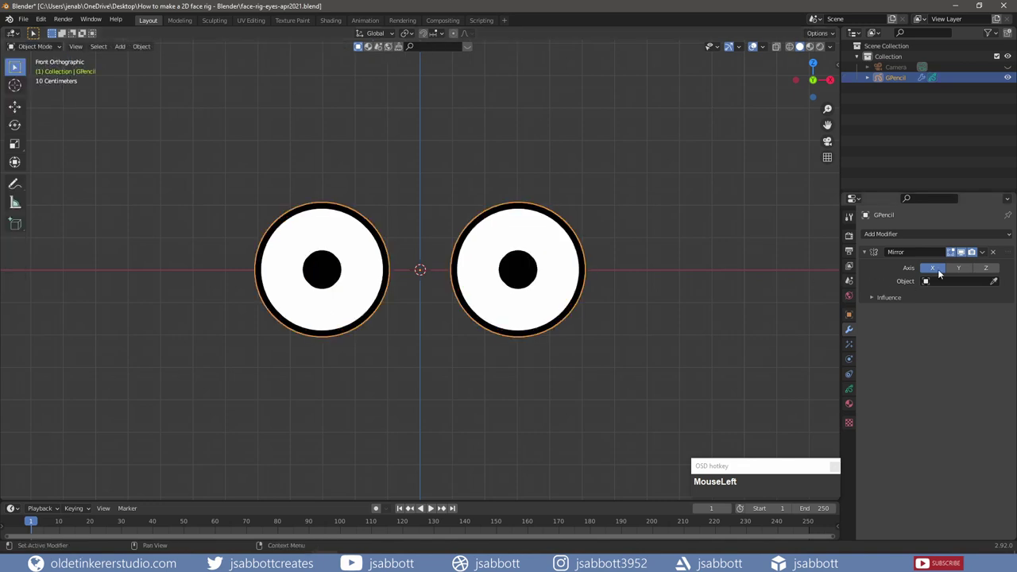
left_click(982, 253)
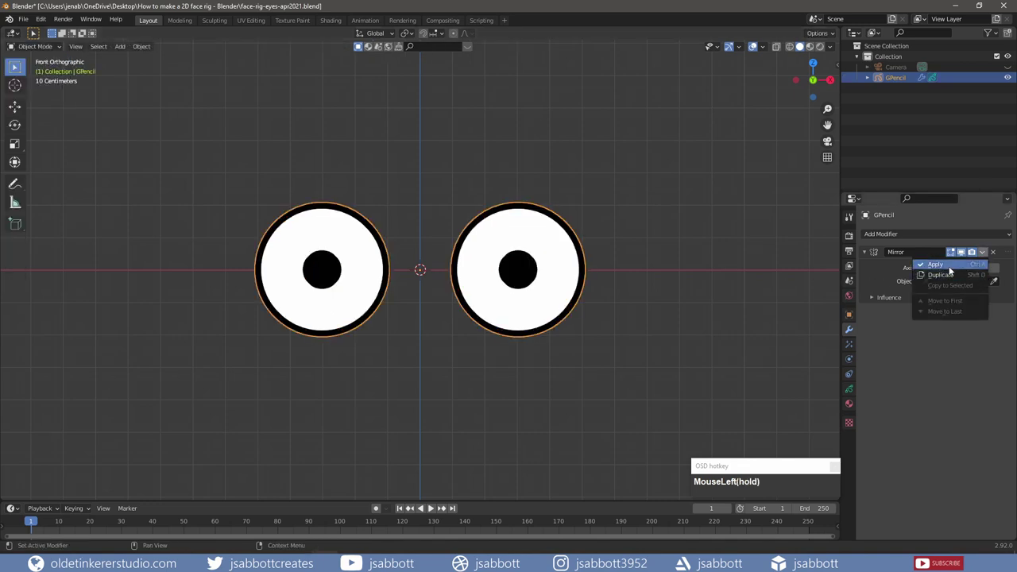
left_click(946, 264)
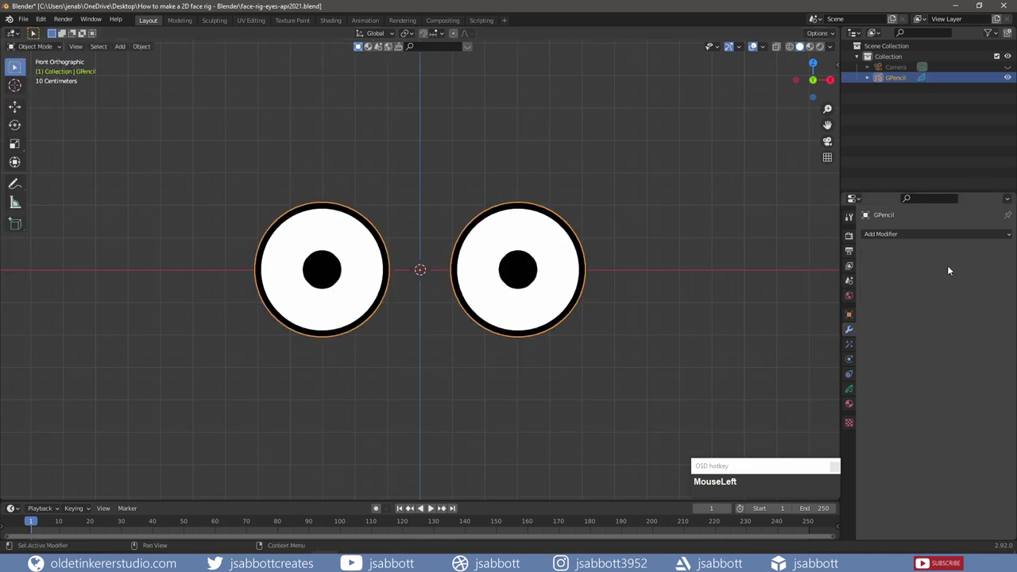
left_click(470, 370)
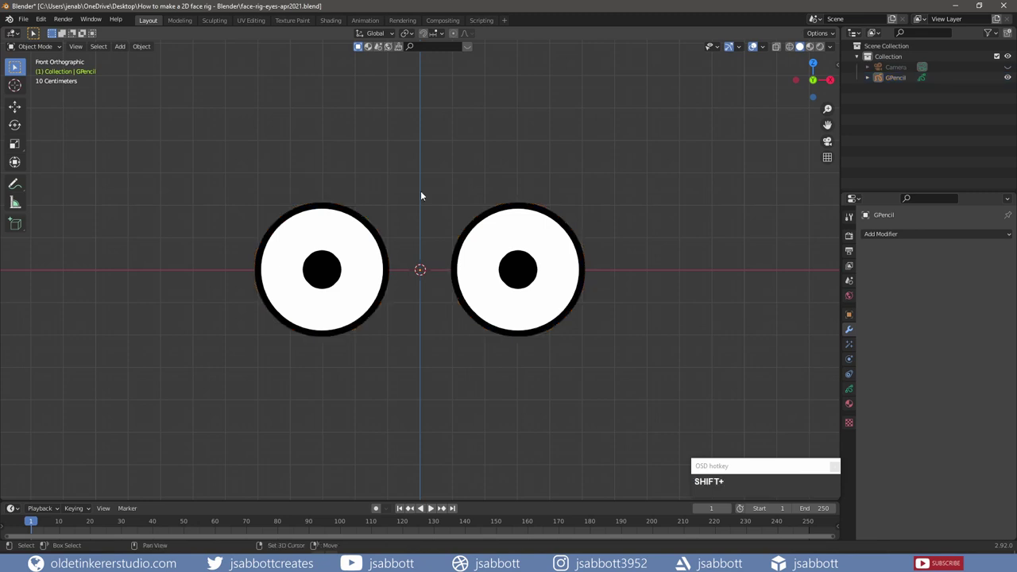
Add an armature at the origin between the eyes and scale it up to about 2.52
key("shift+a")
mouse_move(421, 195)
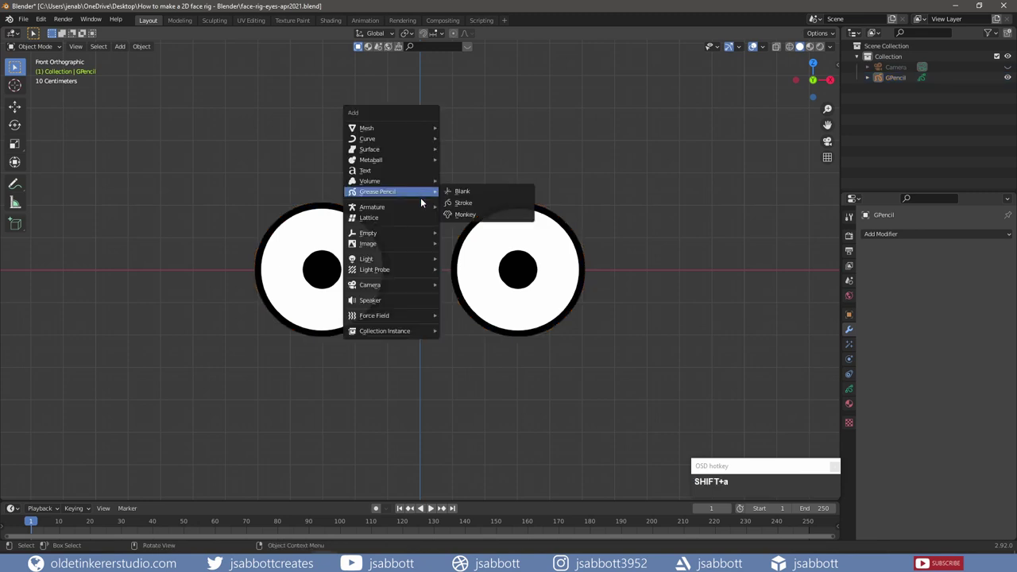
left_click(468, 207)
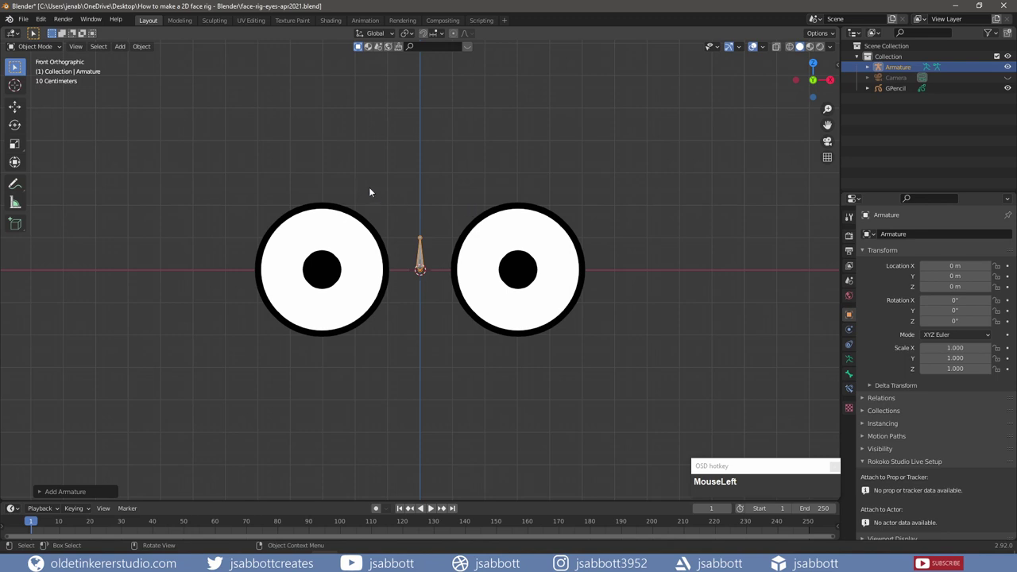
key("s")
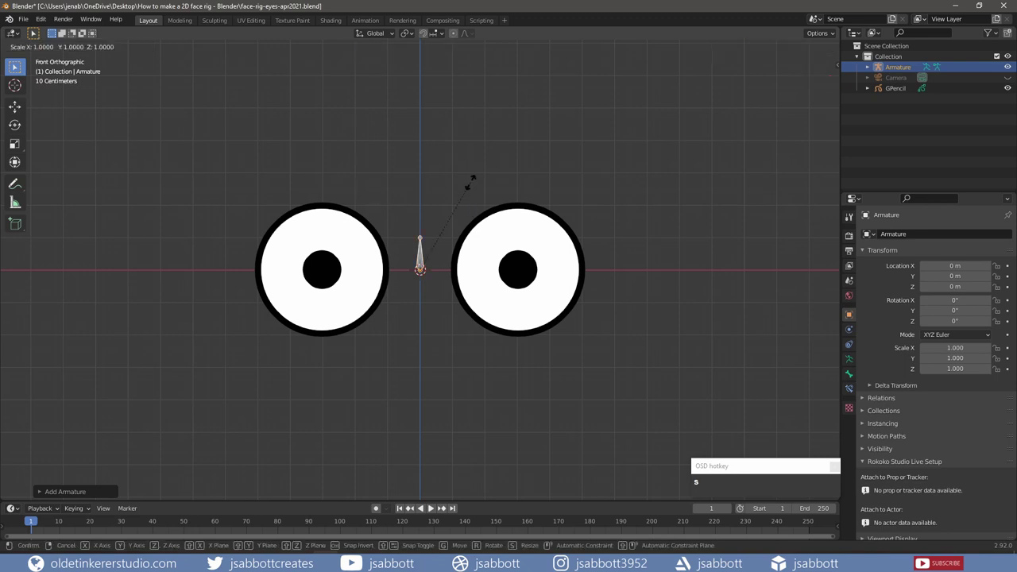
left_click(583, 79)
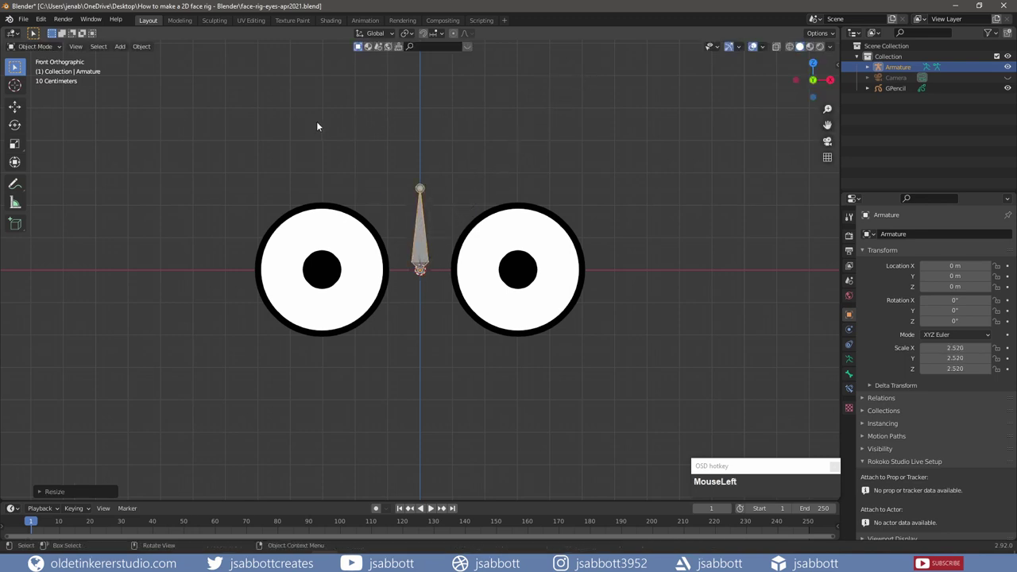
Rotate the armature -90° around the global X axis so the bone points back behind the eyes
middle_click_drag(316, 121, 346, 185)
type("r")
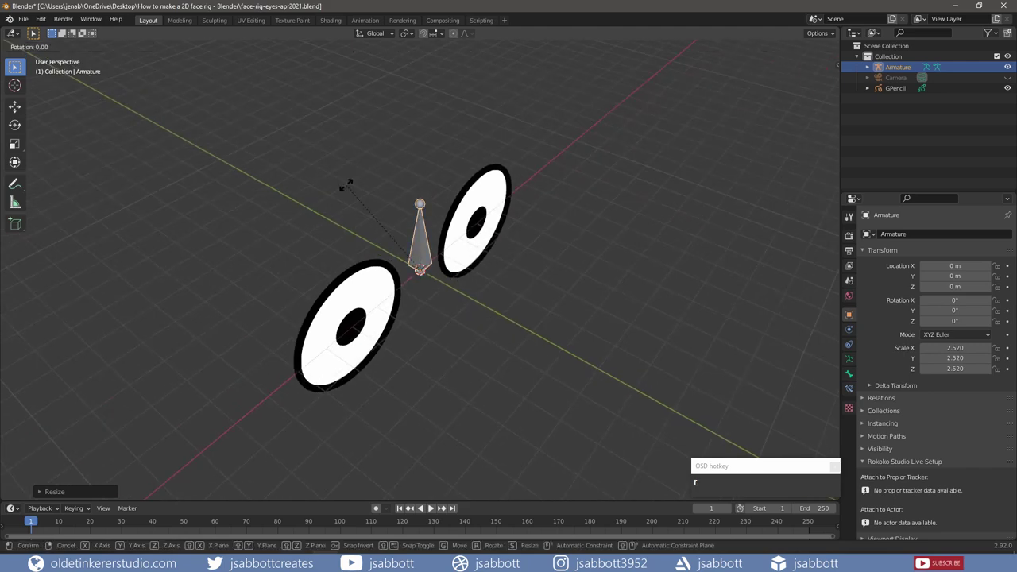
type("x-90")
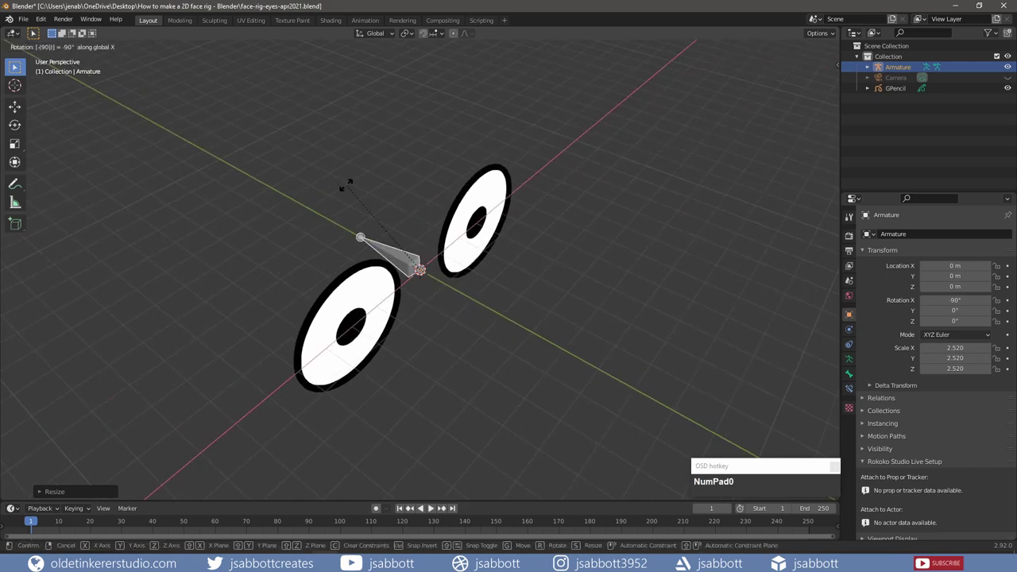
left_click(345, 185)
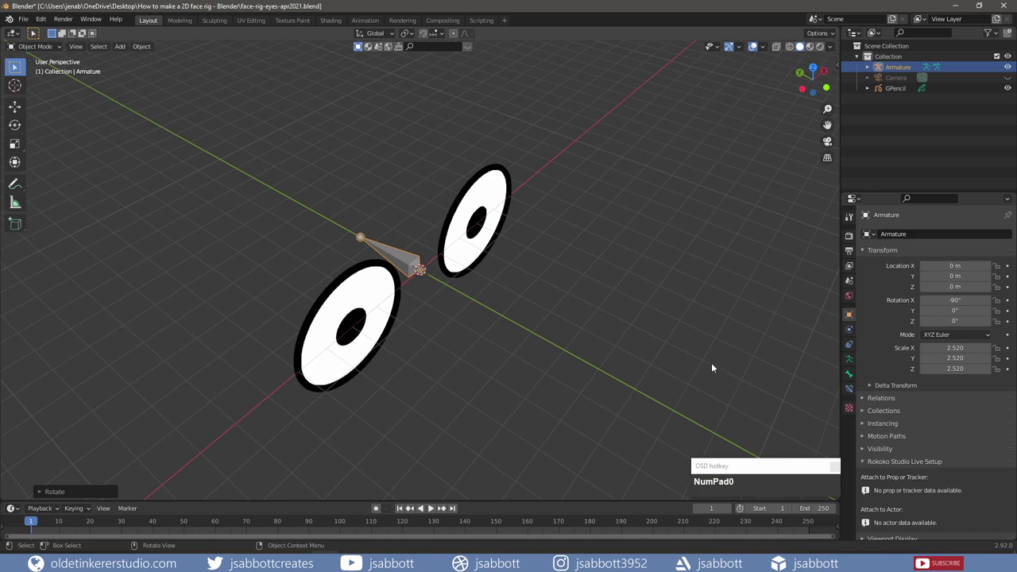
Rename the armature's single bone as eye_root
left_click(849, 374)
left_click(900, 235)
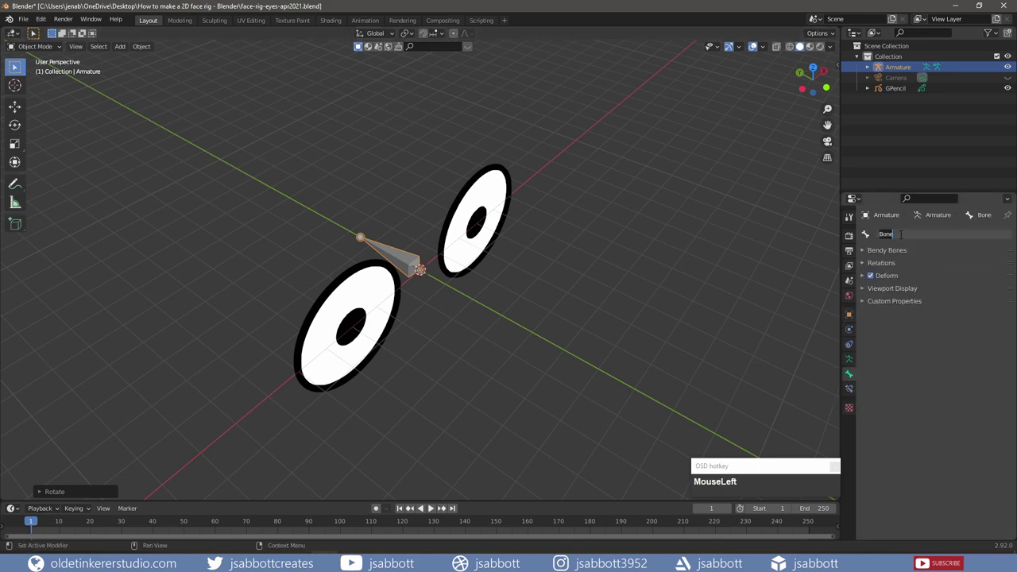
type("eye_root")
key("Return")
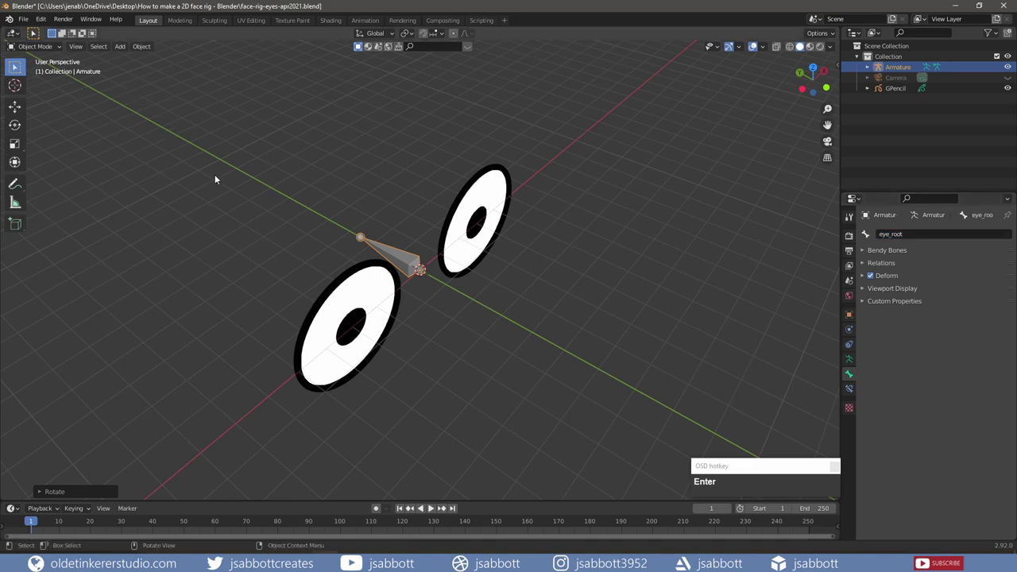
In Edit Mode, duplicate the eye_root bone and move the copy along positive X to a head X of about 0.7 m
key("Tab")
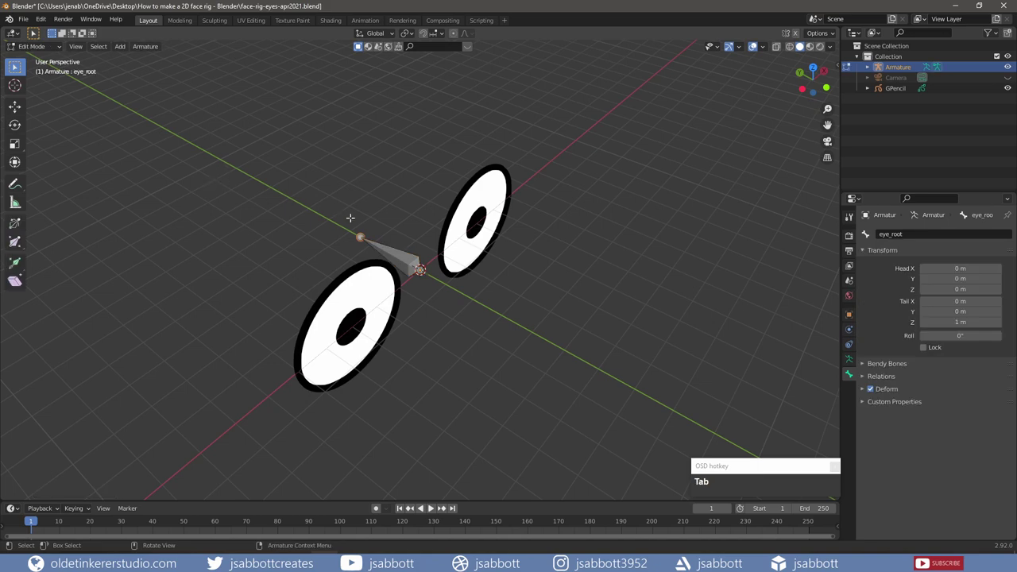
left_click(393, 252)
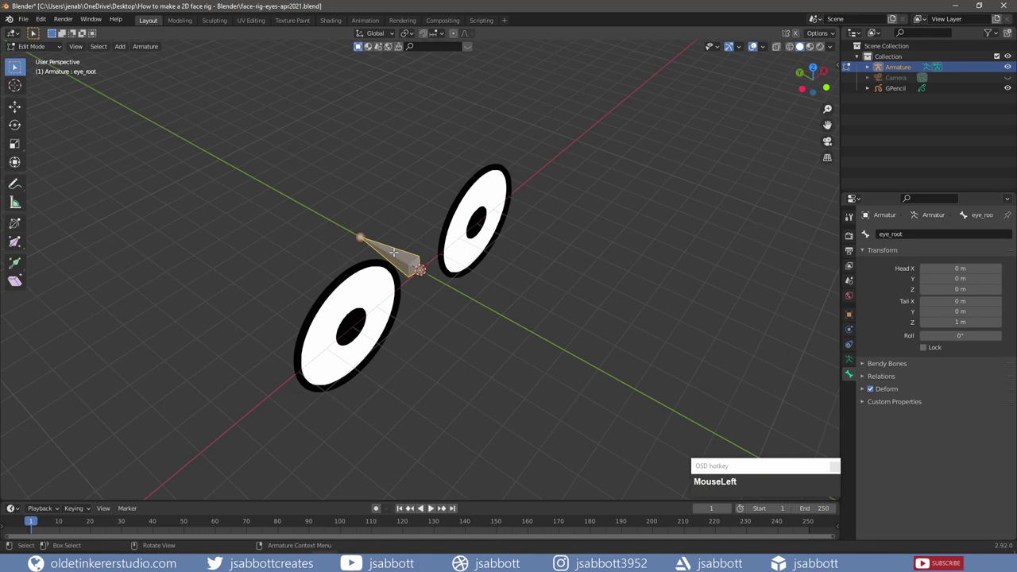
key("shift+d")
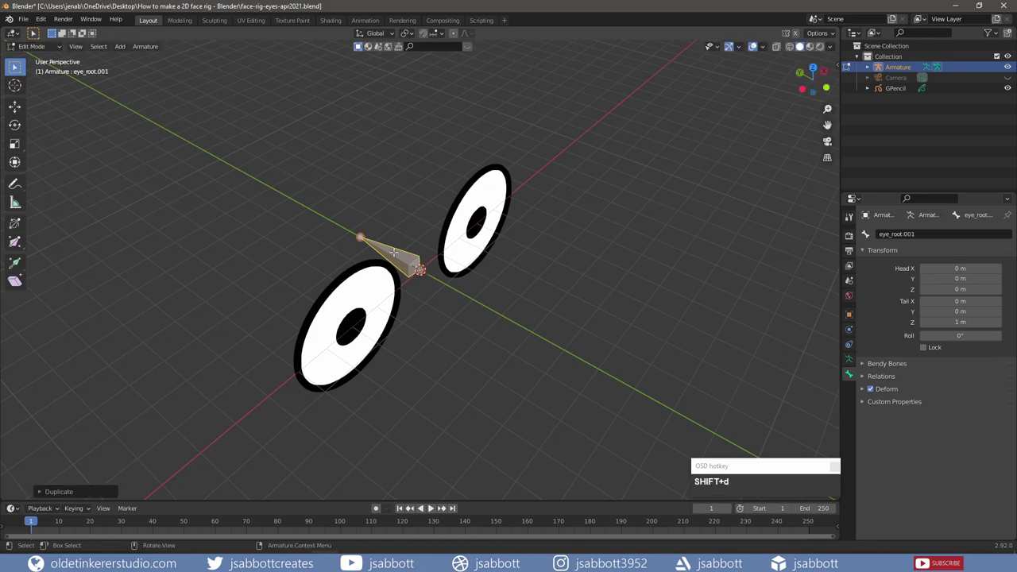
key("g")
key("x")
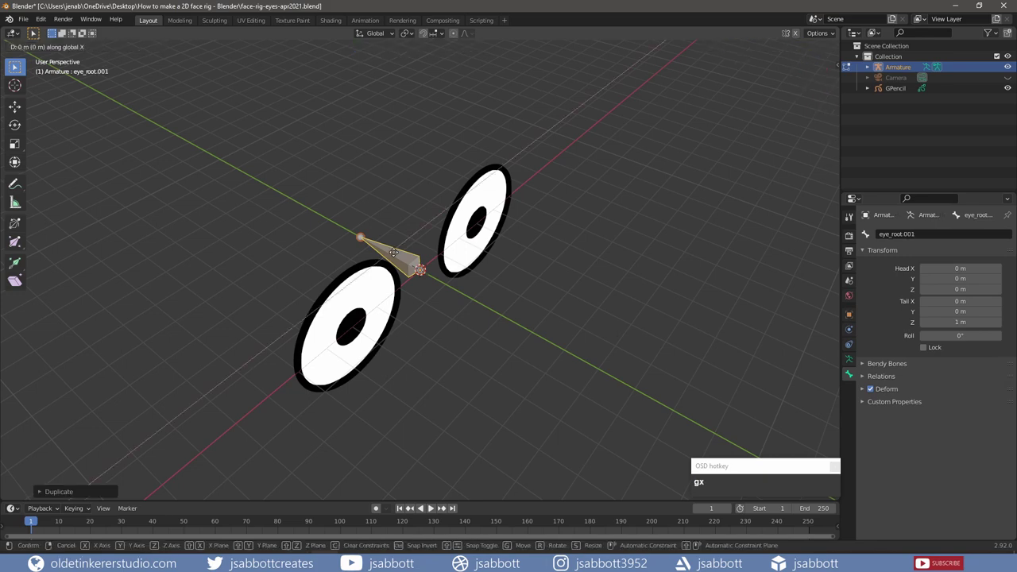
left_click(423, 216)
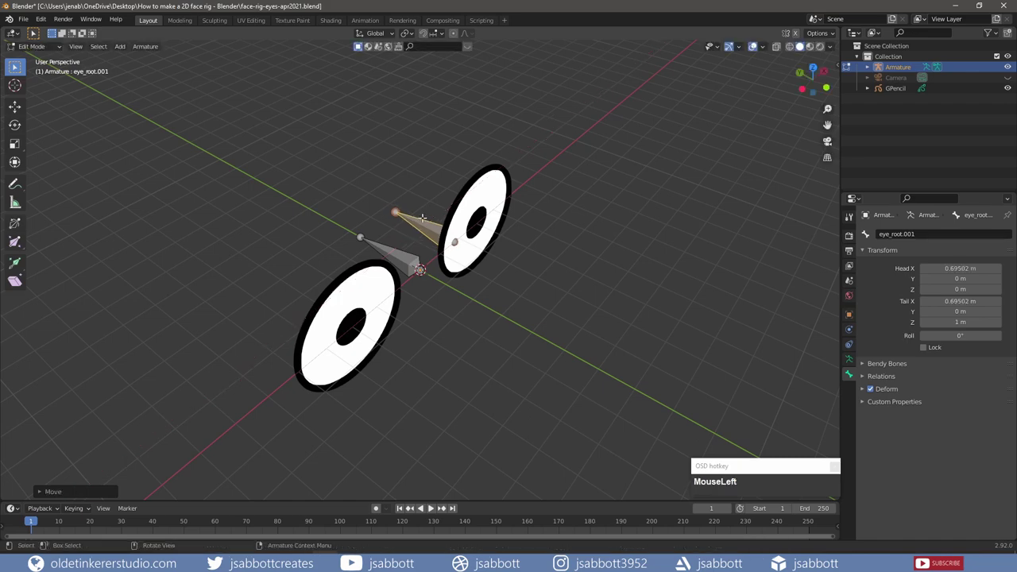
Rename the duplicated bone on the positive X side as eye.L
left_click(928, 234)
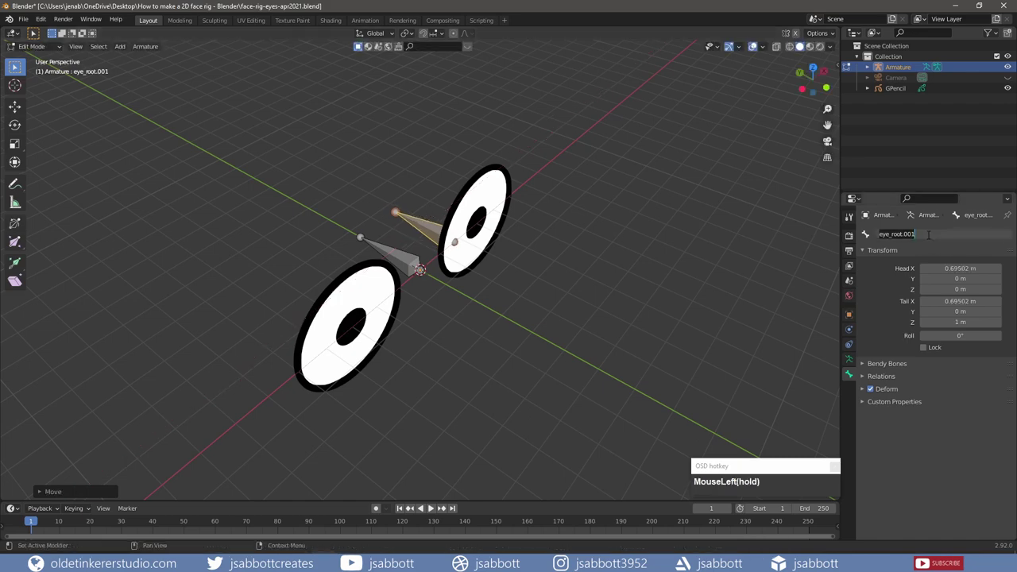
key("BackSpace")
key("BackSpace")
key("BackSpace")
key("BackSpace")
key("BackSpace")
key("BackSpace")
key("BackSpace")
key("BackSpace")
key("BackSpace")
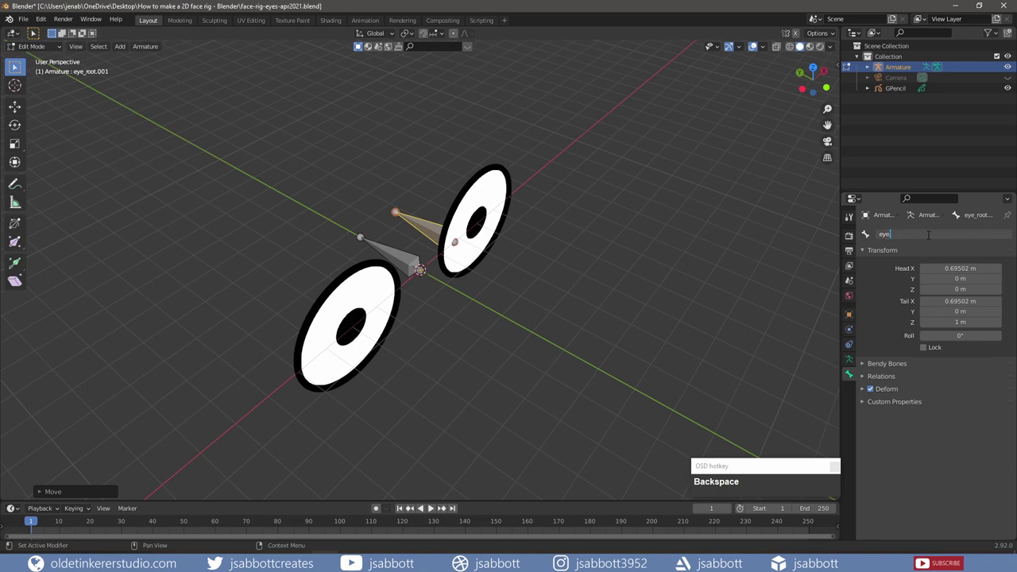
type(".L")
key("Return")
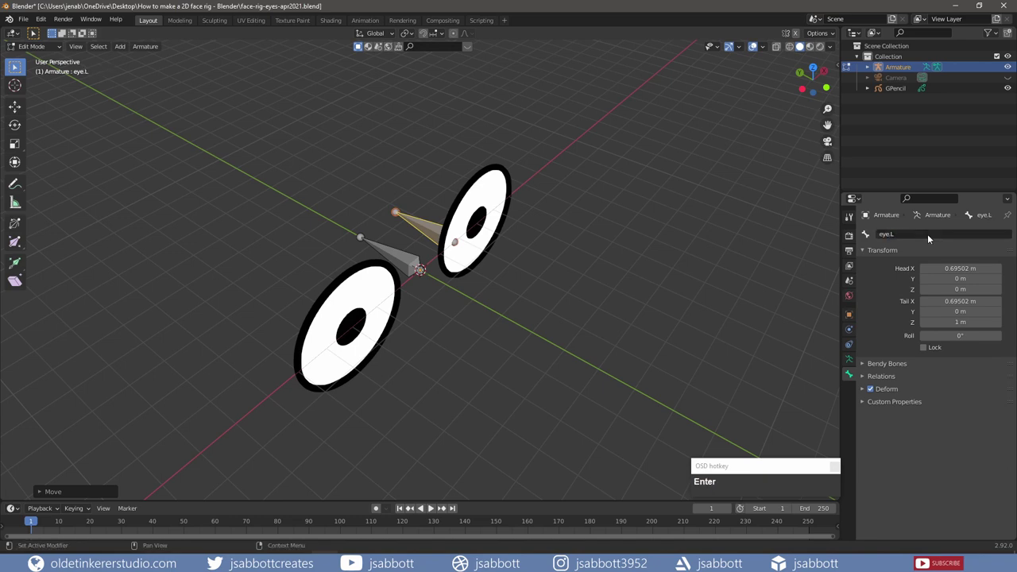
Duplicate the eye_root bone again and move the copy along negative X to a head X of about -0.65 m
left_click(400, 258)
key("shift+d")
key("g")
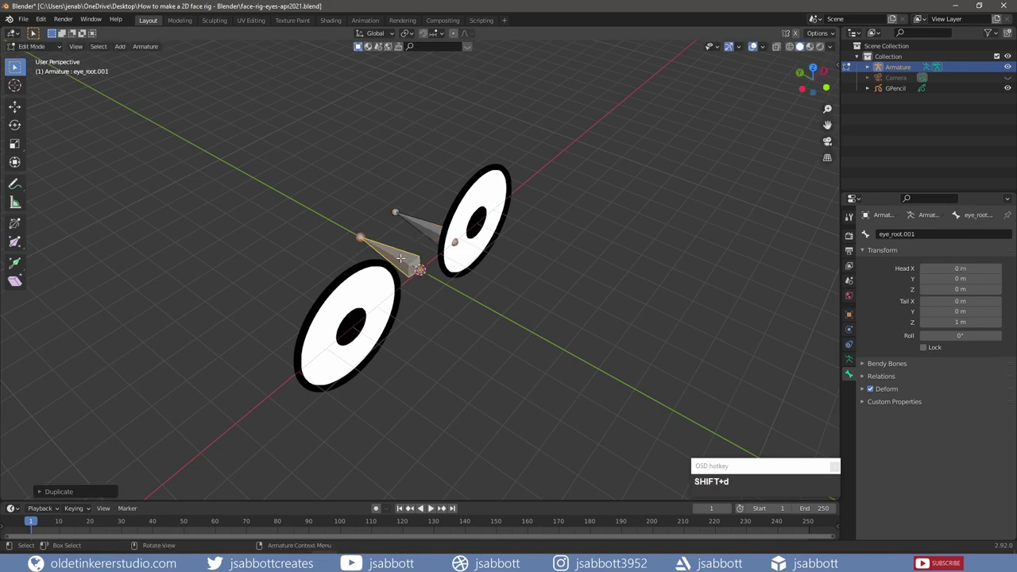
key("x")
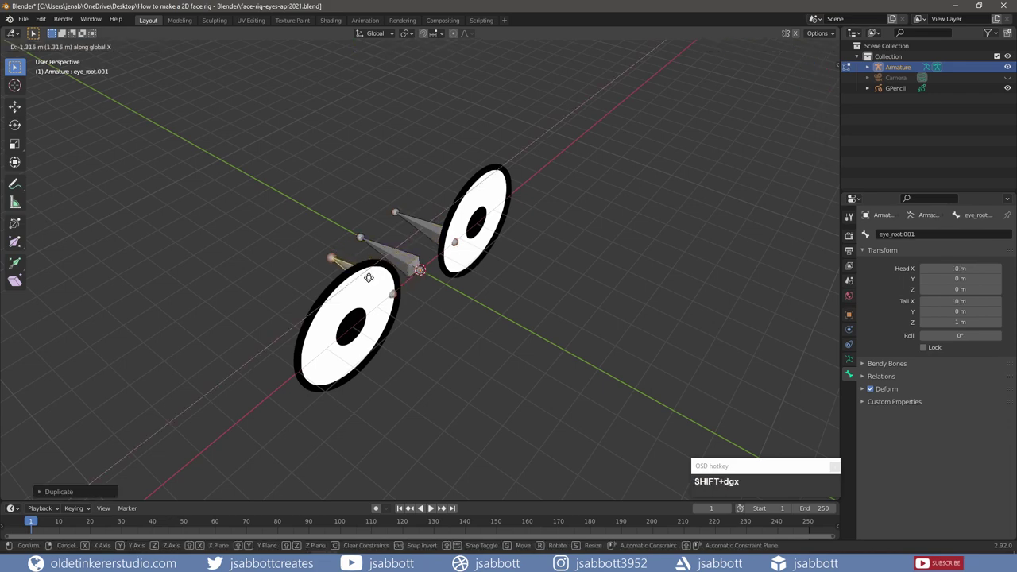
left_click(361, 281)
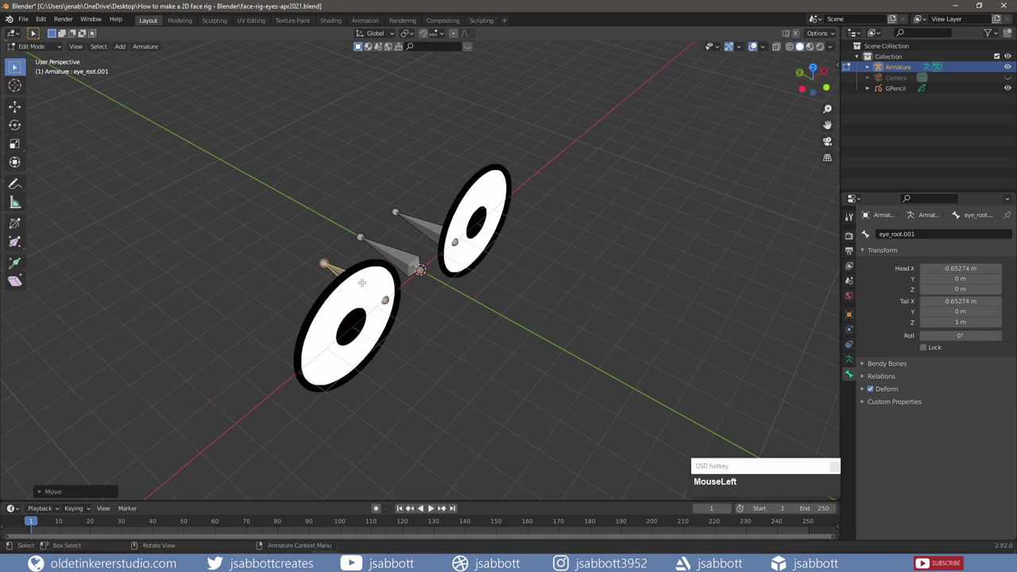
Rename the new bone on the negative X side as eye.R
left_click(929, 233)
key("BackSpace")
key("BackSpace")
key("BackSpace")
key("BackSpace")
key("BackSpace")
key("BackSpace")
key("BackSpace")
key("BackSpace")
key("BackSpace")
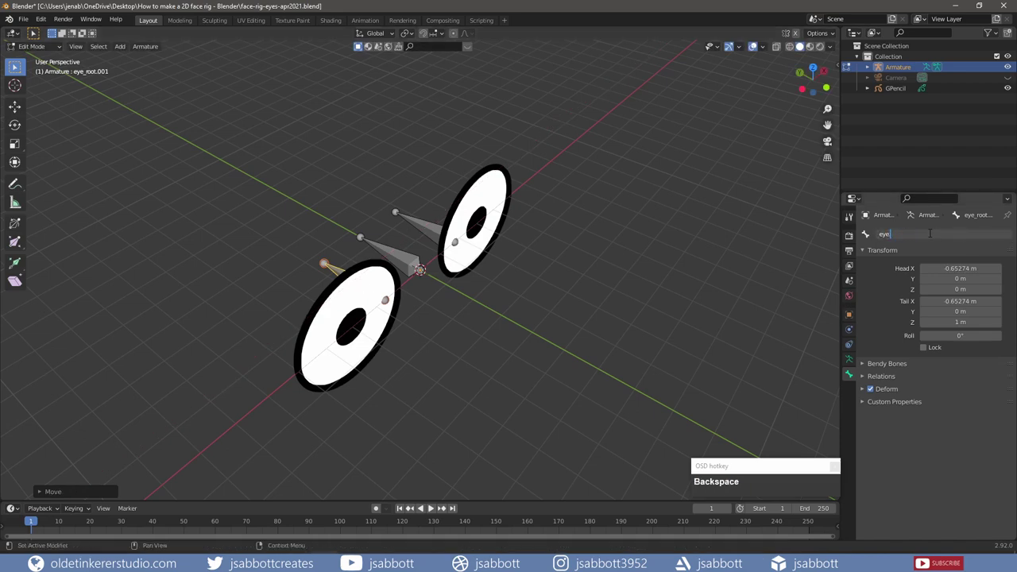
type(".R")
key("Return")
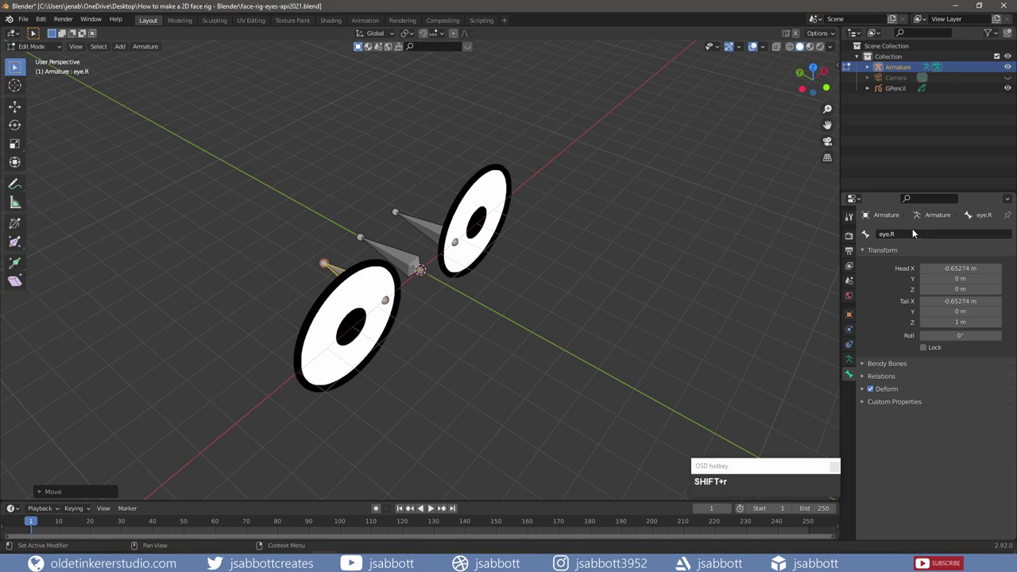
Enable X-Axis Mirror and, in front view, move eye.R along X so both eye bones sit at the pupil centres
left_click(861, 232)
left_click(849, 218)
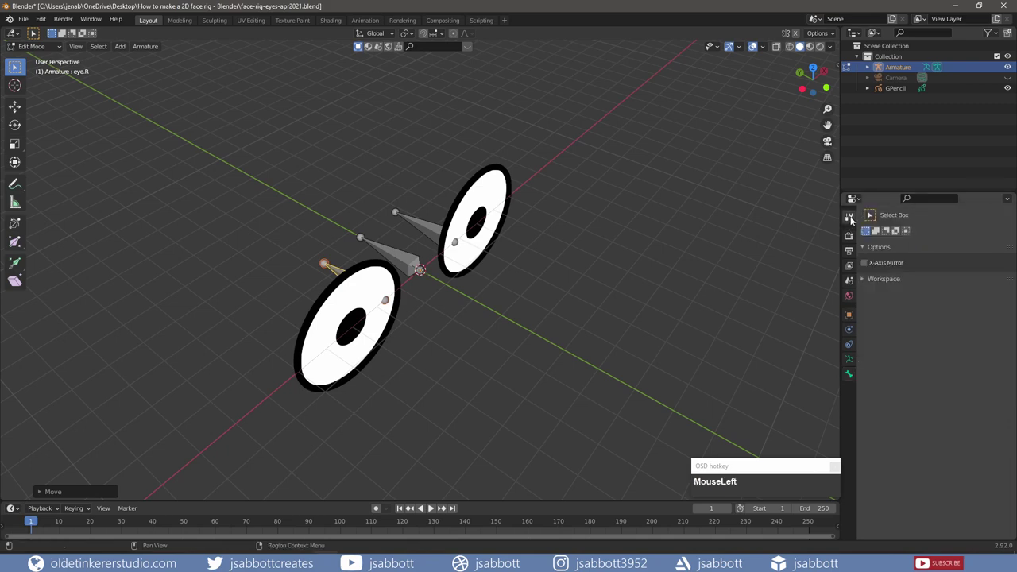
left_click(865, 264)
key("KP_1")
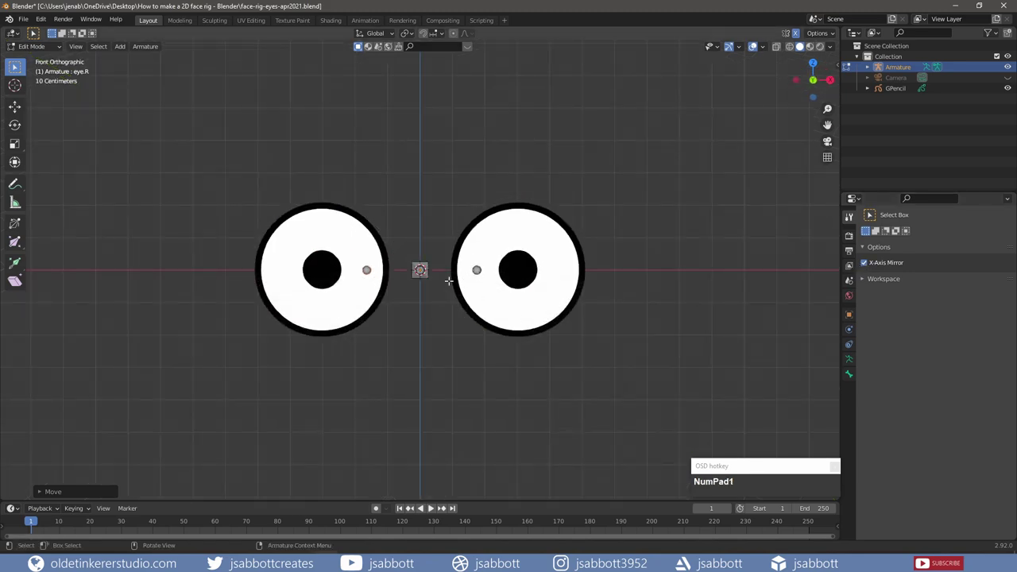
key("g")
key("x")
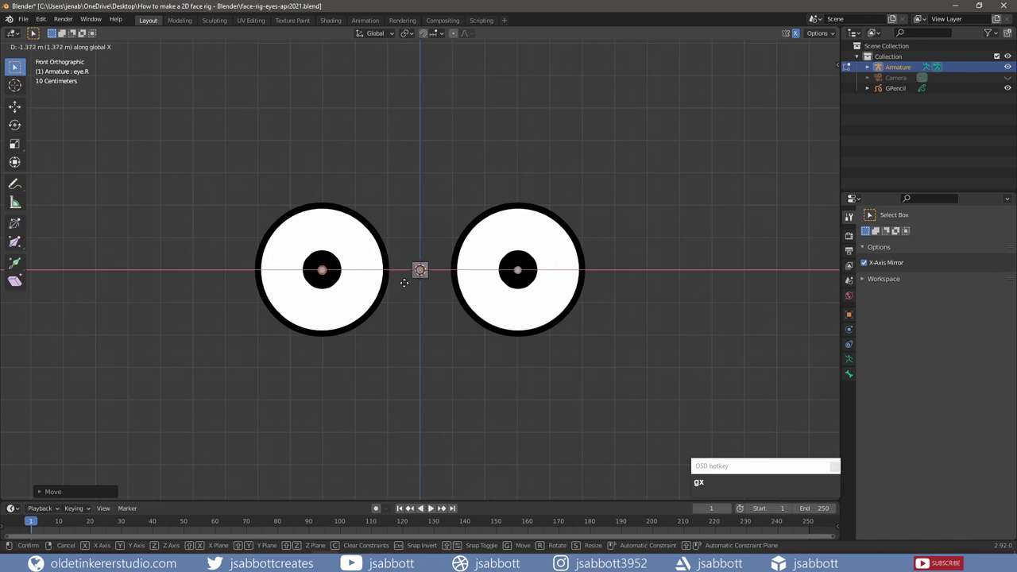
left_click(404, 284)
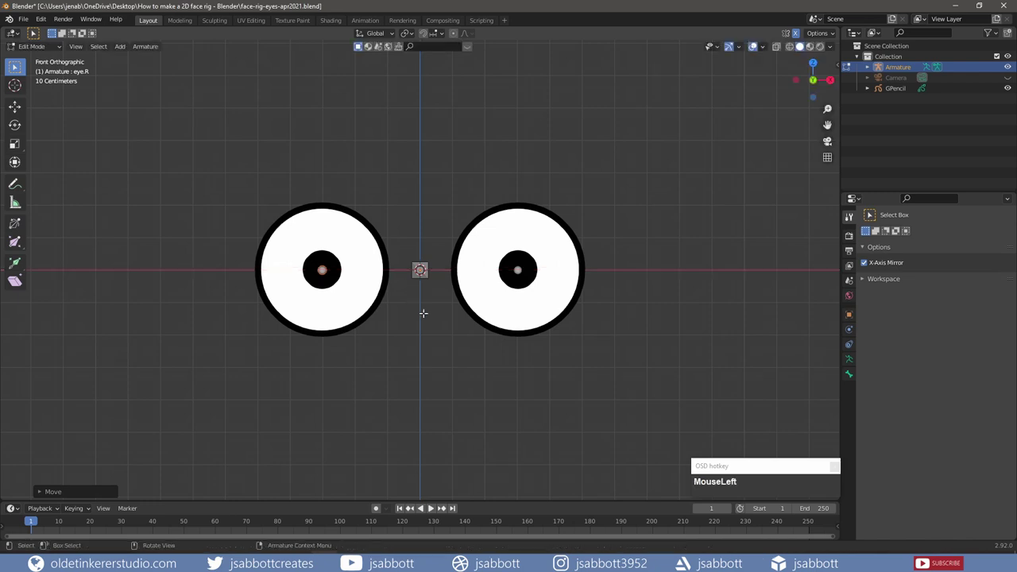
left_click(867, 67)
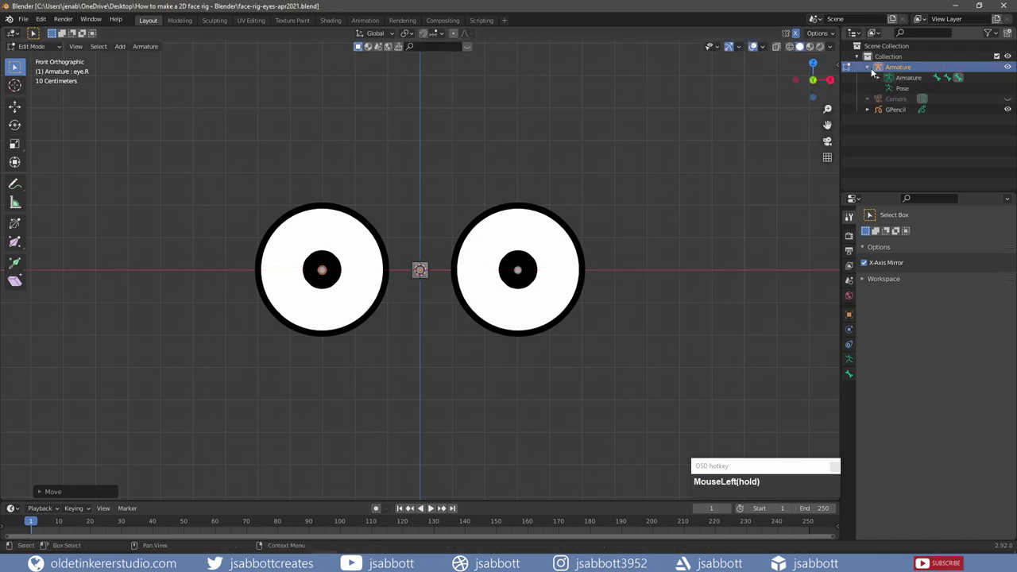
left_click(868, 67)
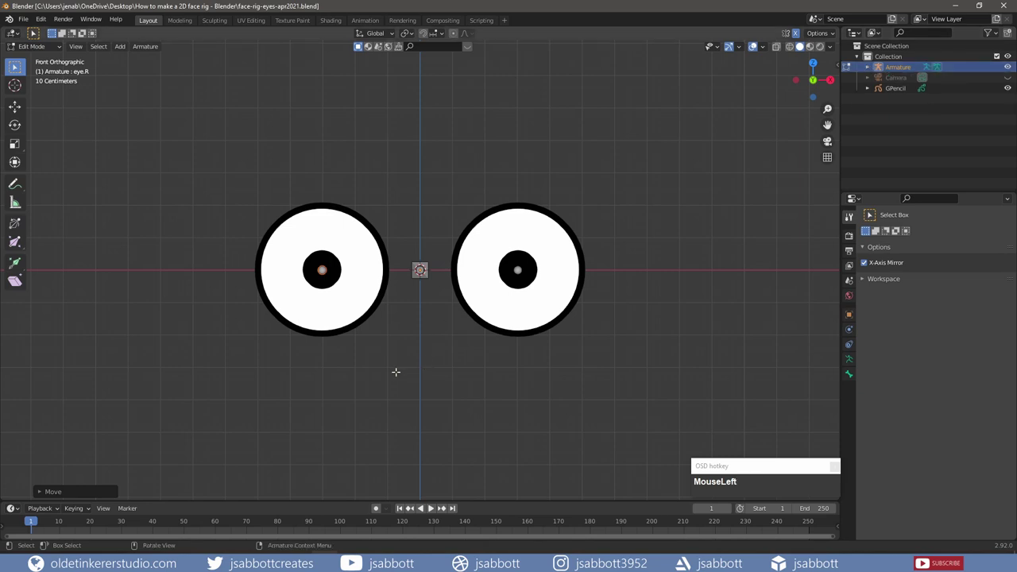
Select both the eye.R and eye.L bones and duplicate them in place
middle_click_drag(389, 351, 442, 430)
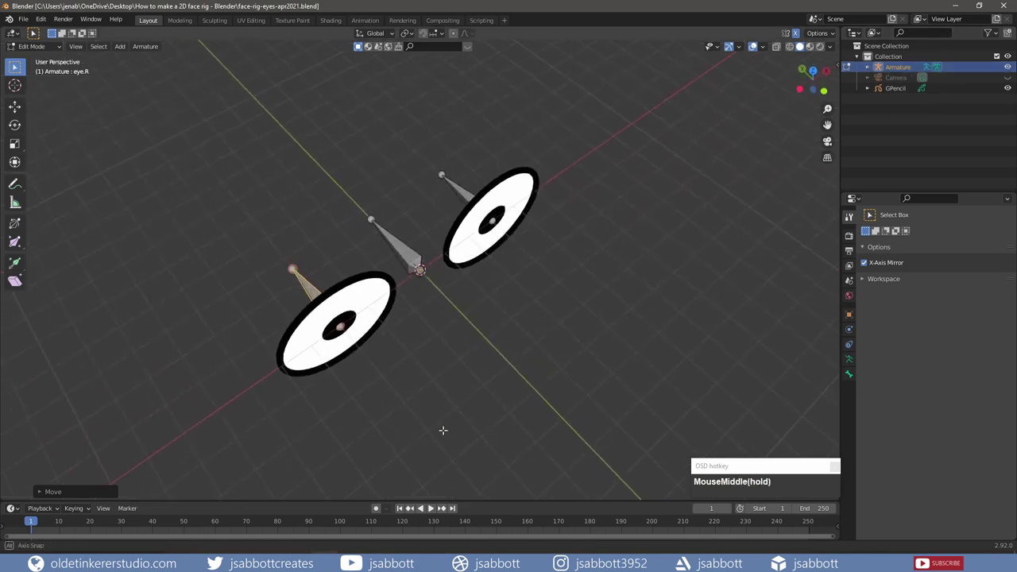
left_click(464, 193, "shift")
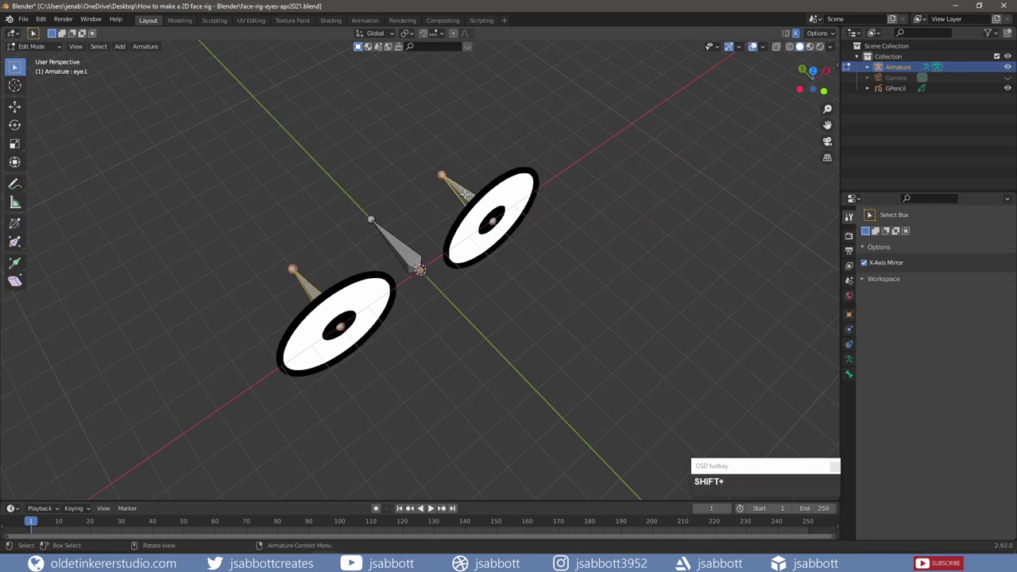
key("shift+d")
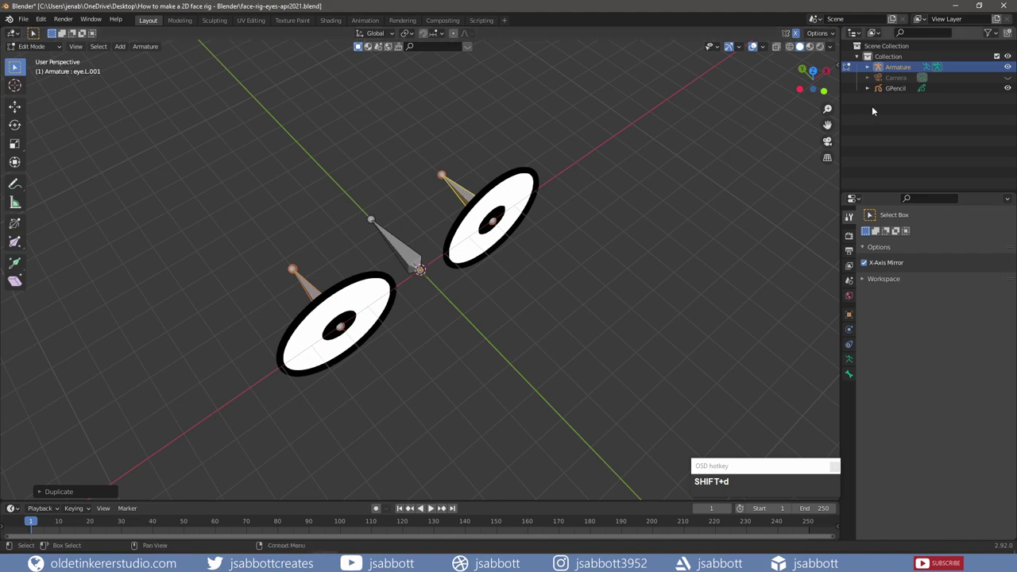
Expand the armature's bone list in the outliner and rename the duplicated bone eye.L.001 as pupil.L
left_click(868, 67)
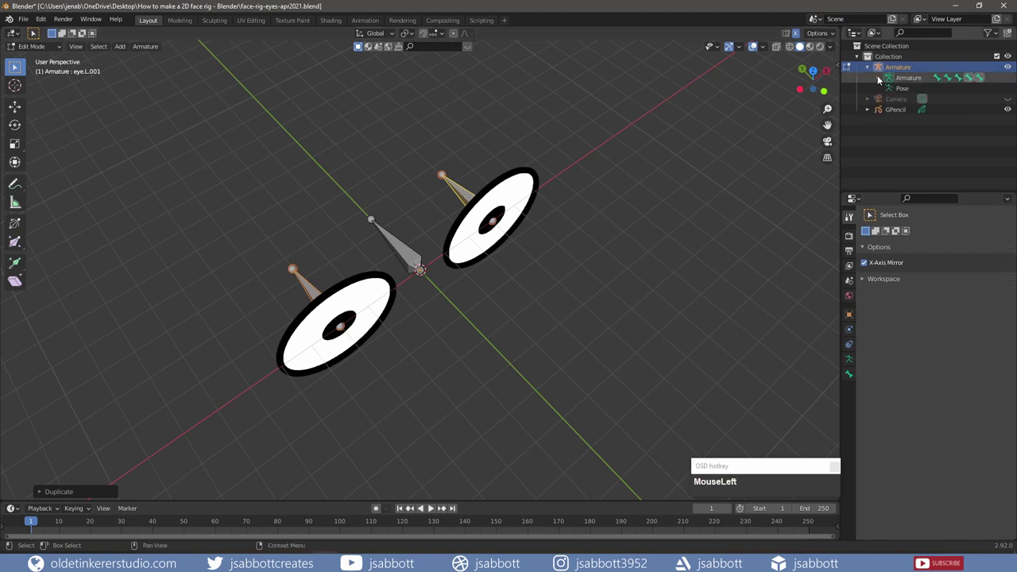
left_click(878, 77)
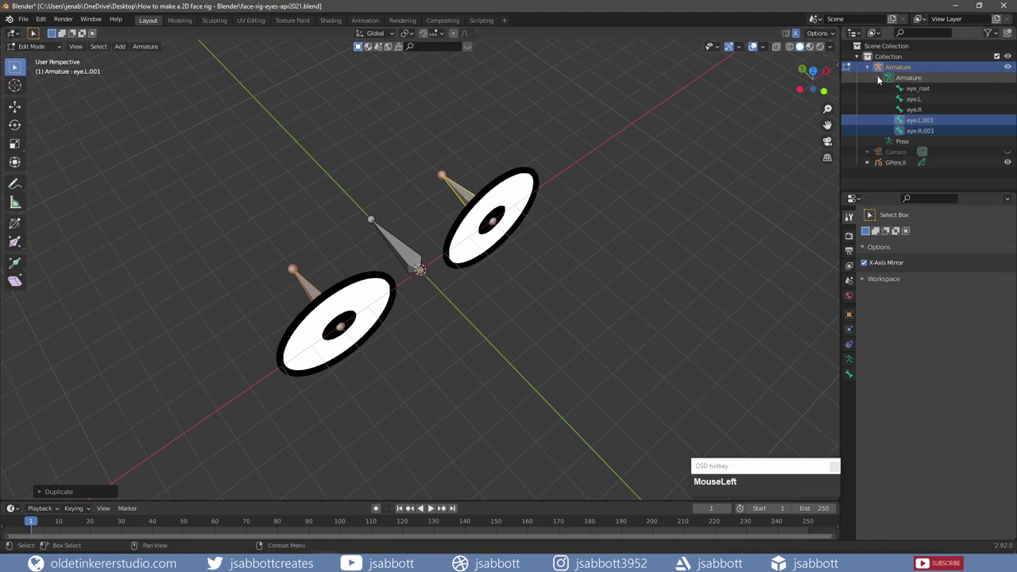
left_click(916, 121)
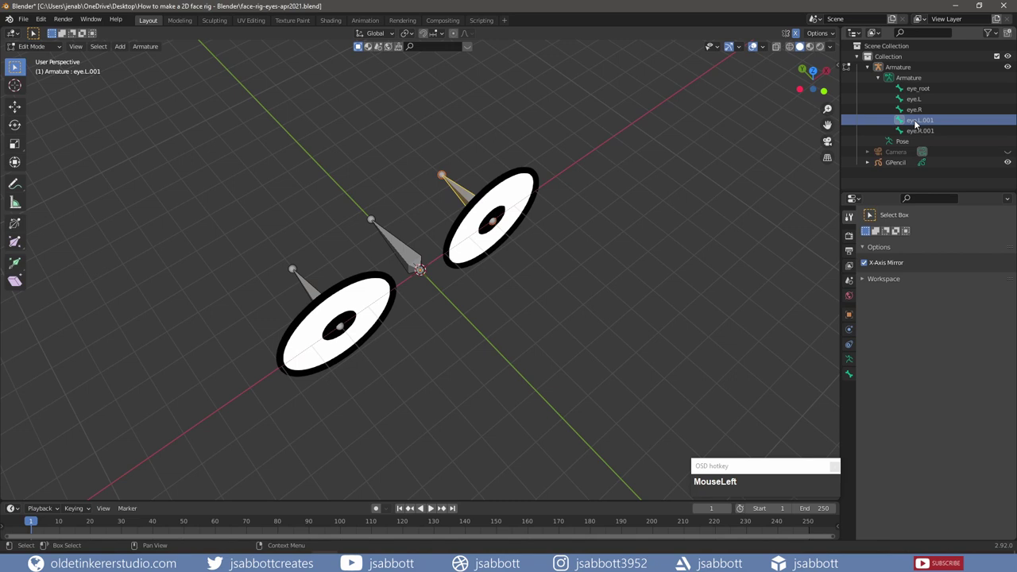
double_click(916, 120)
type("pu")
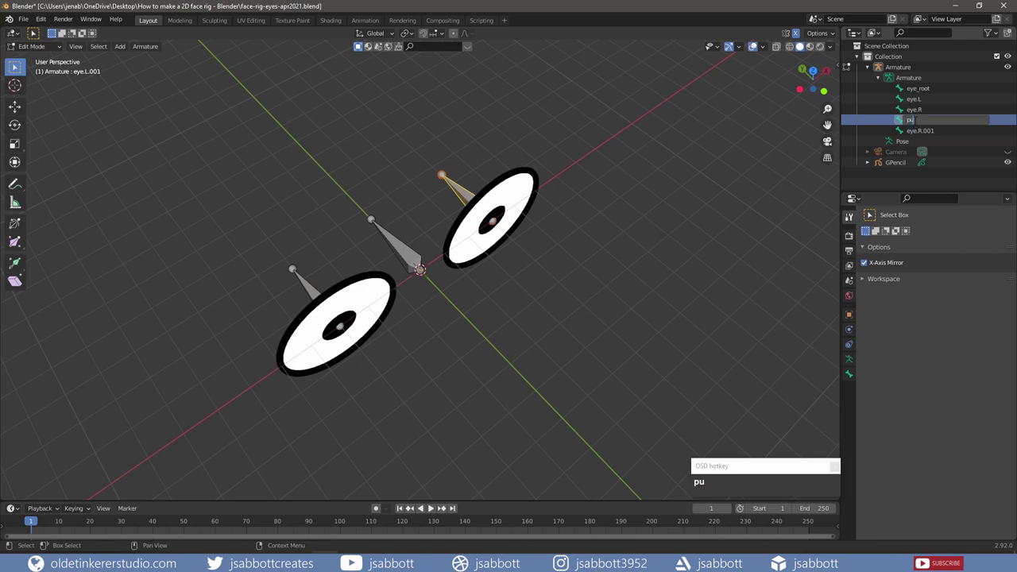
type("pil.L")
key("Return")
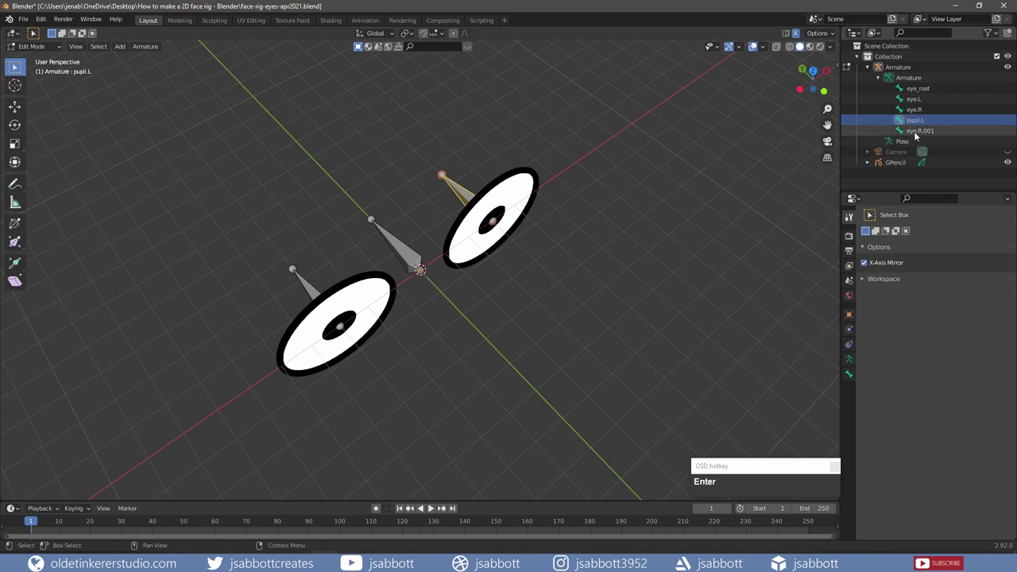
Rename the duplicated bone eye.R.001 as pupil.R
double_click(919, 131)
type("pupi")
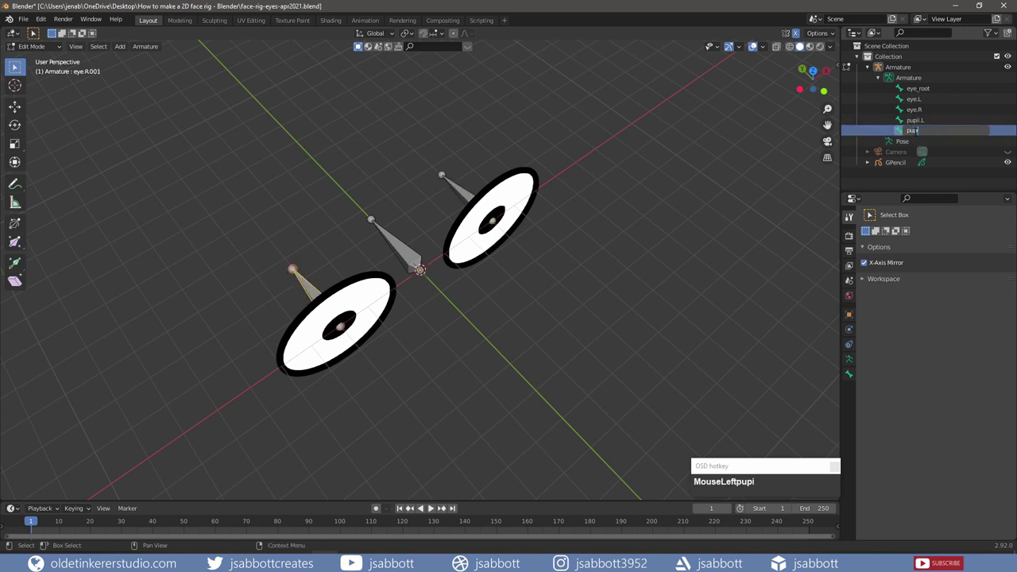
type("l.R")
key("Return")
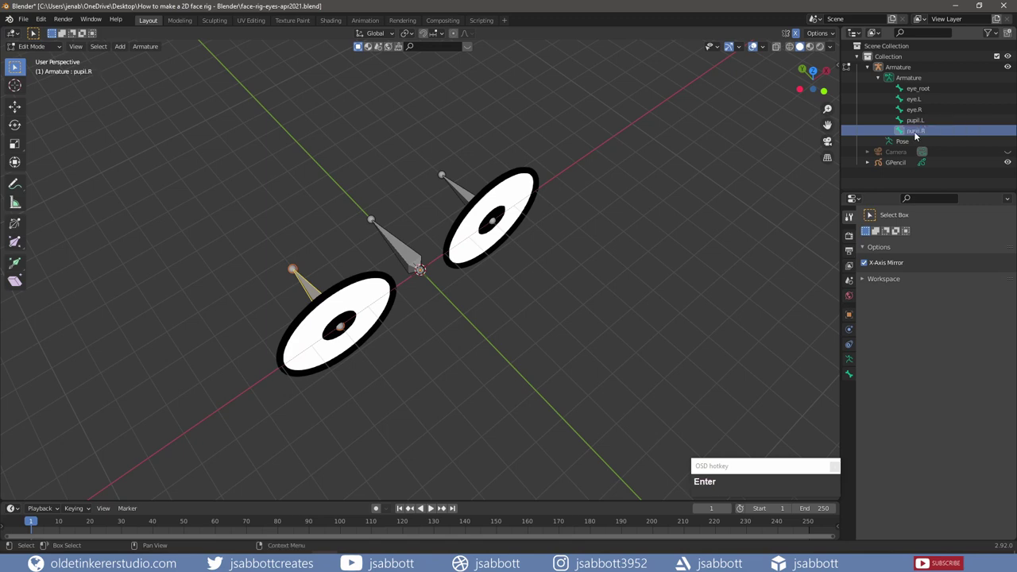
Scale both pupil bones down to about half their length around Individual Origins, using X-ray display only while scaling
left_click(915, 120, "shift")
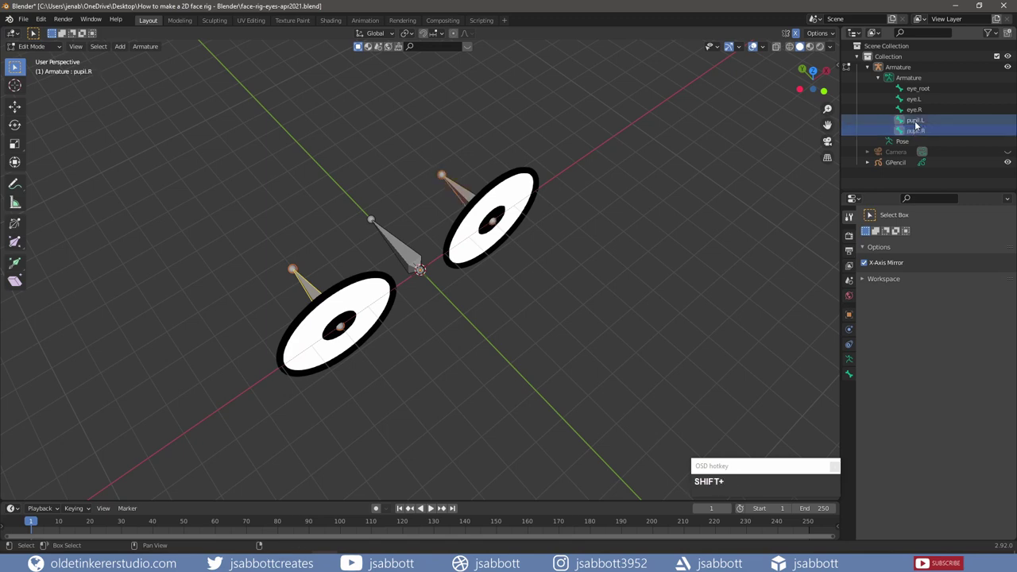
left_click(409, 33)
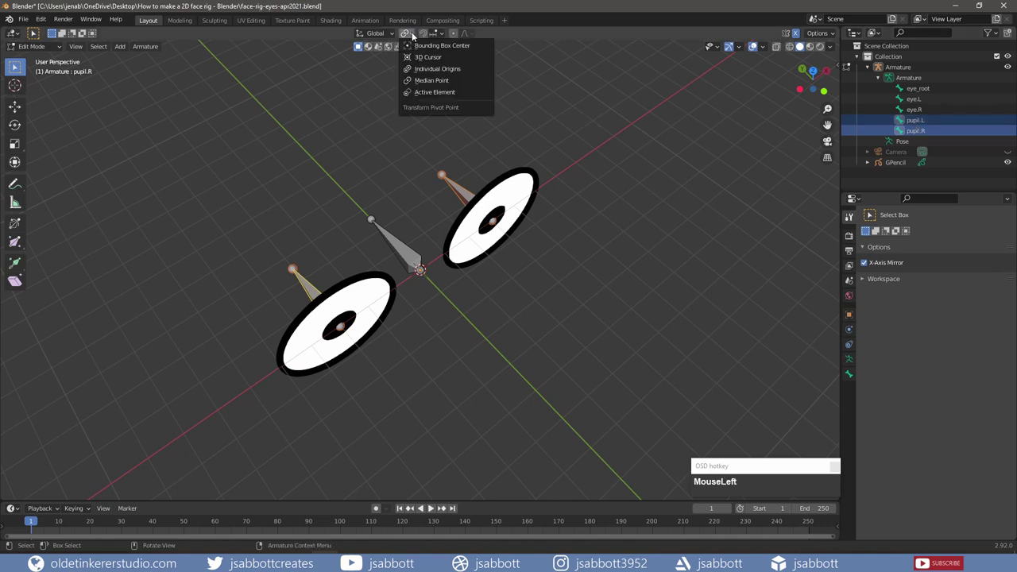
left_click(430, 70)
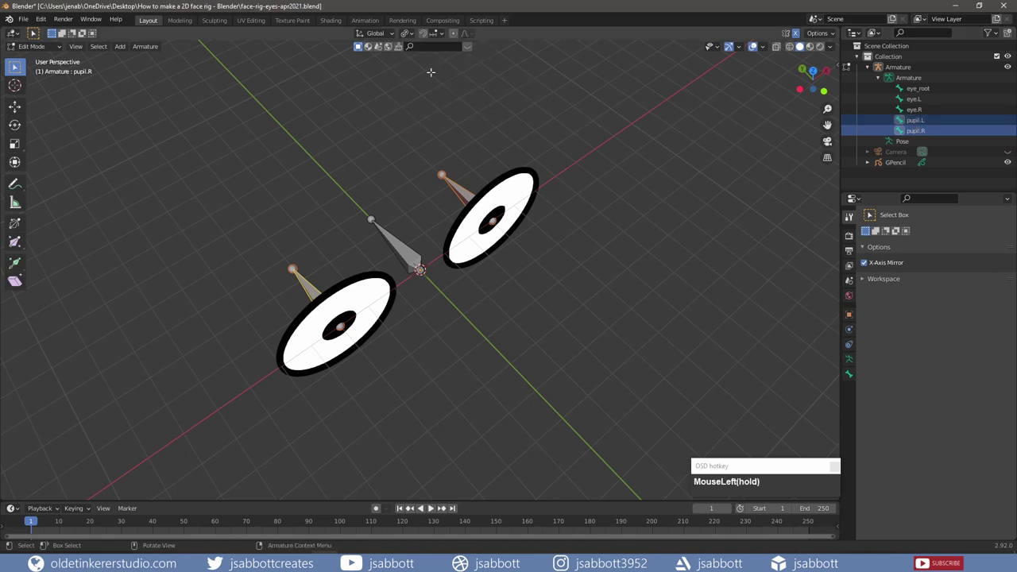
left_click(776, 46)
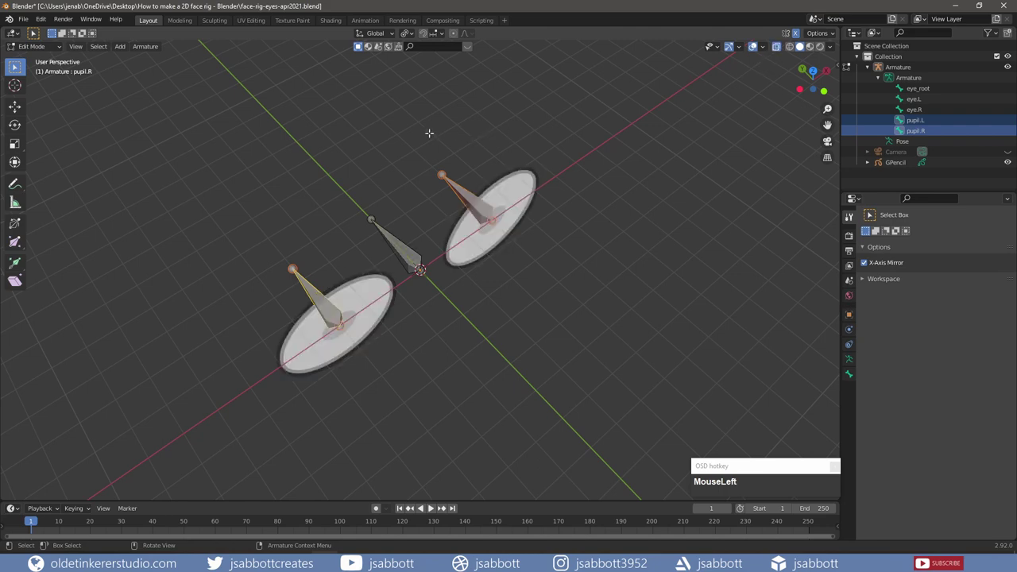
key("s")
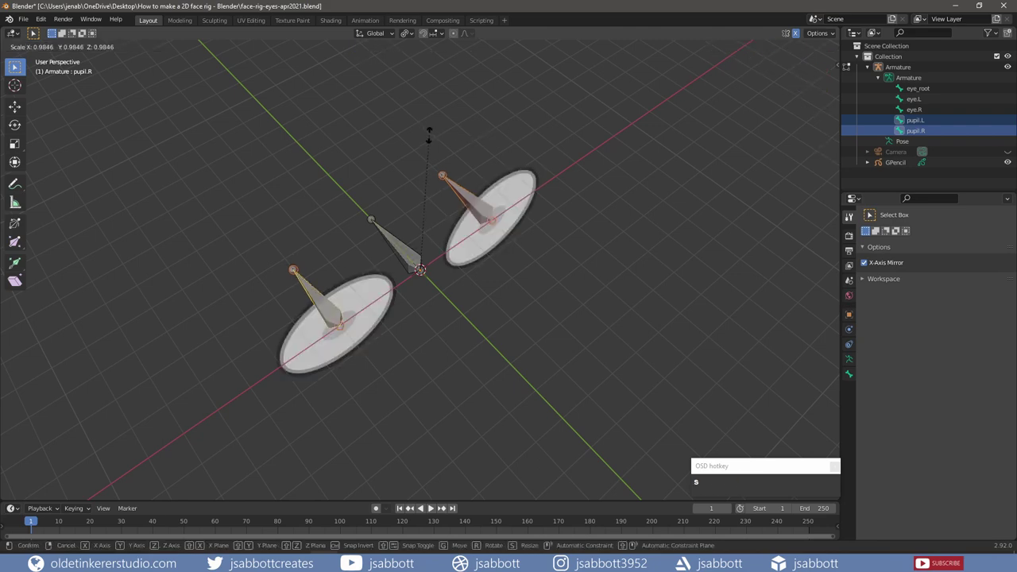
left_click(434, 200)
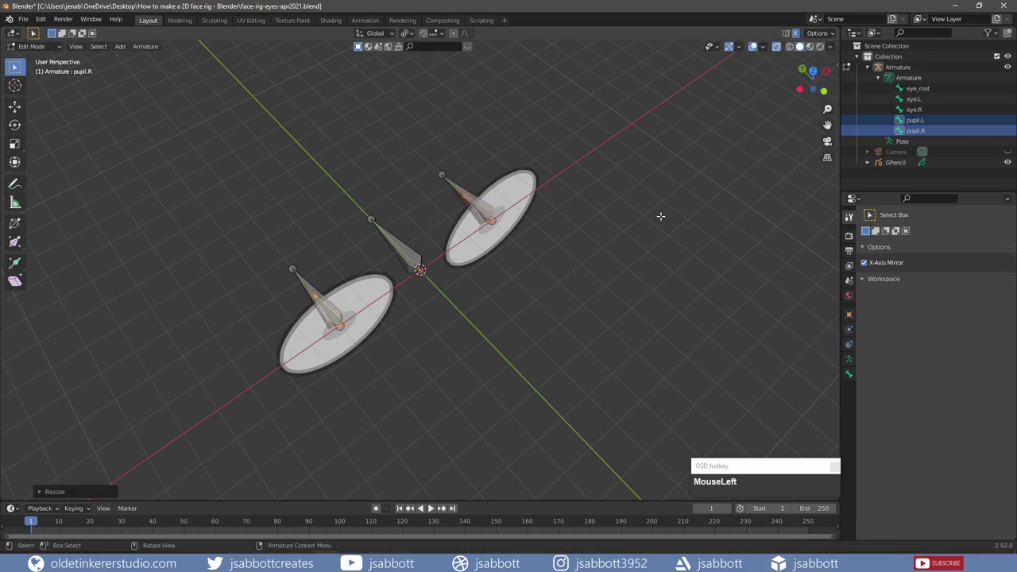
left_click(776, 46)
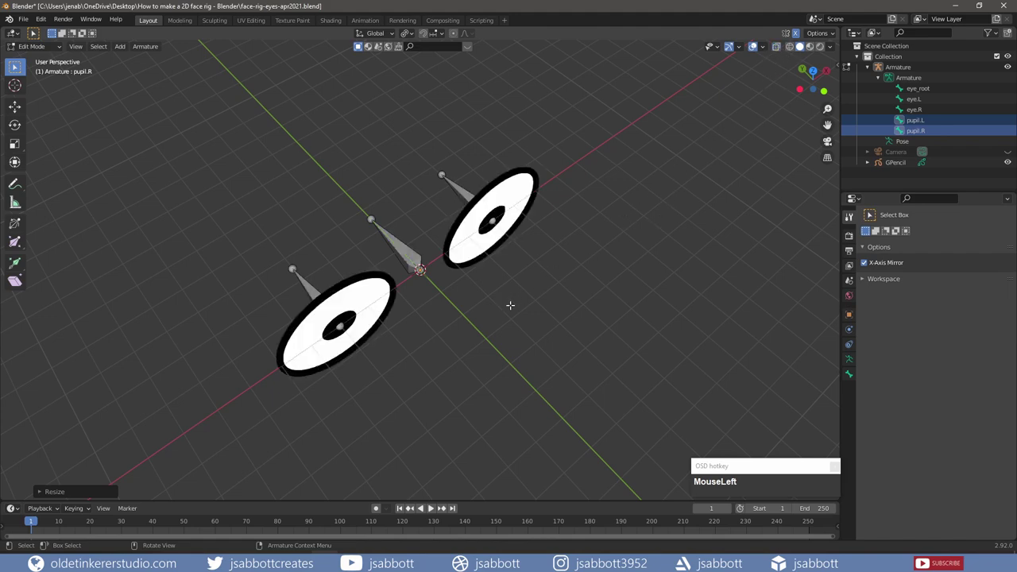
In Object Mode, add a mesh circle and move it along the Y axis to a spot well in front of the eyes
middle_click_drag(510, 305, 514, 280)
key("Tab")
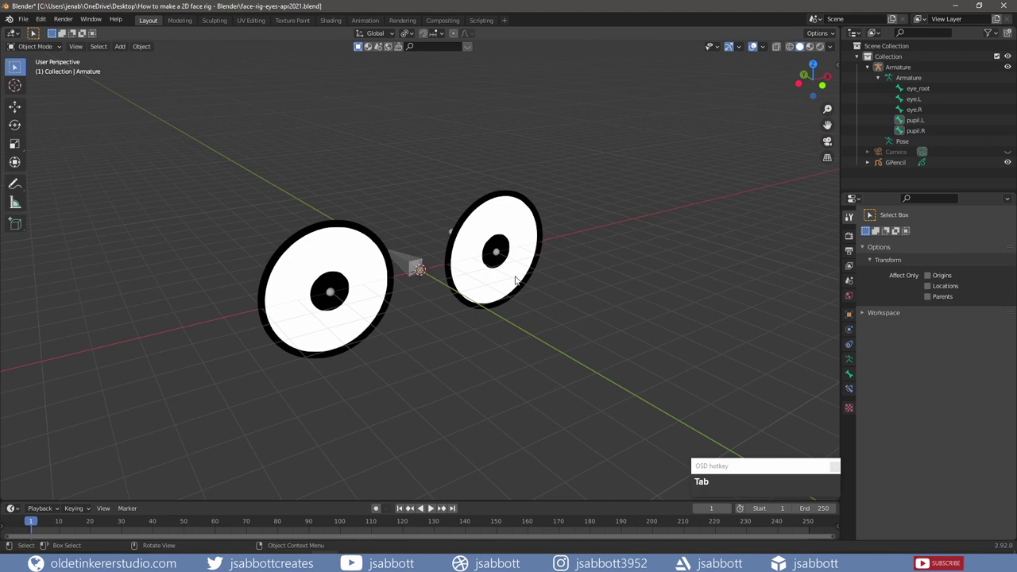
key("shift+a")
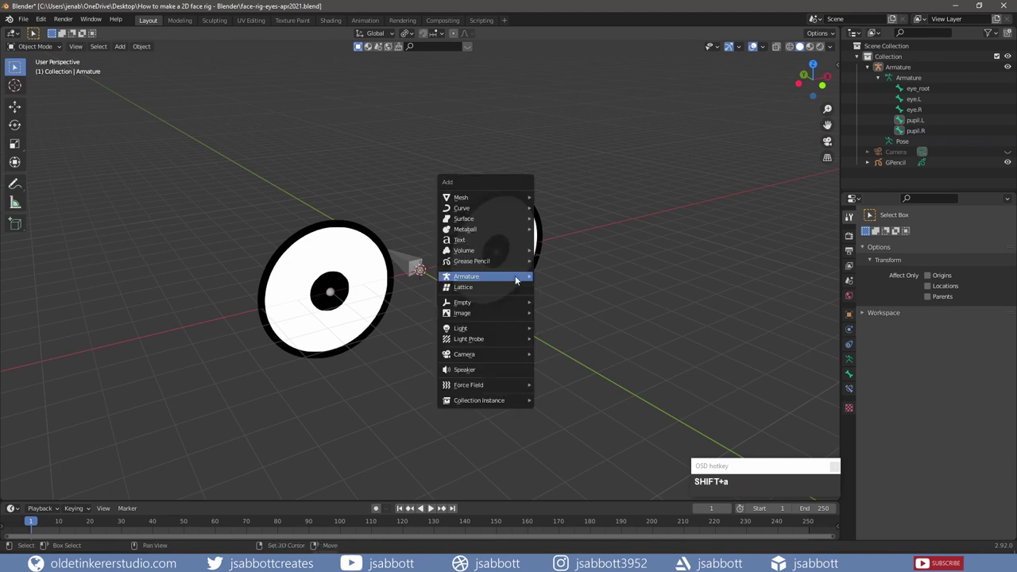
mouse_move(529, 198)
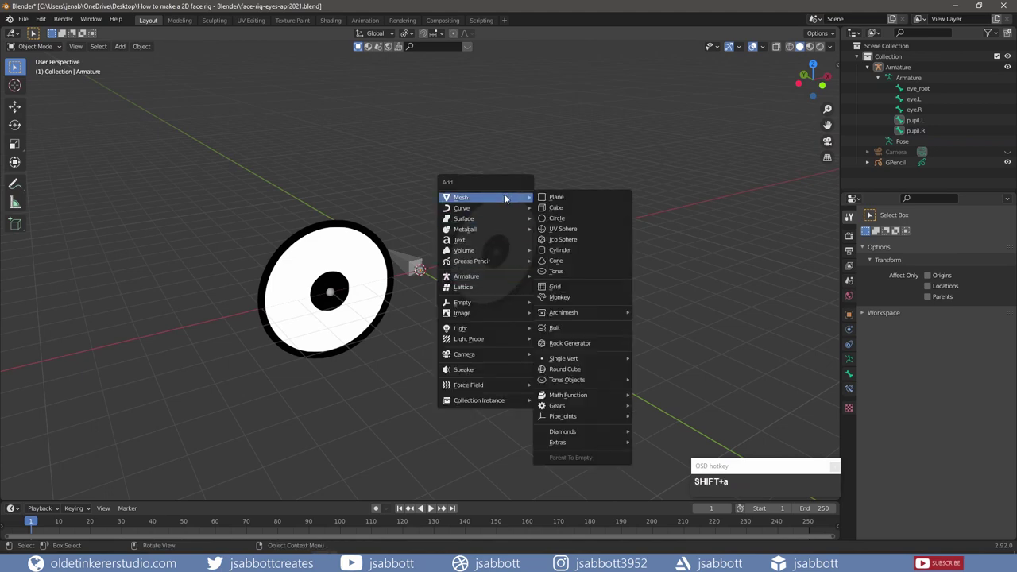
left_click(576, 217)
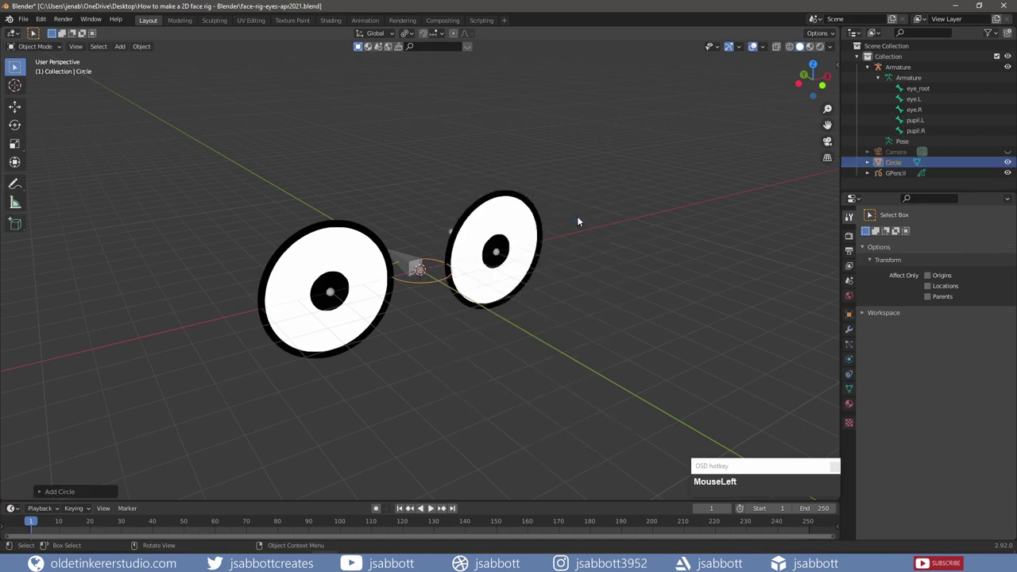
key("g")
key("y")
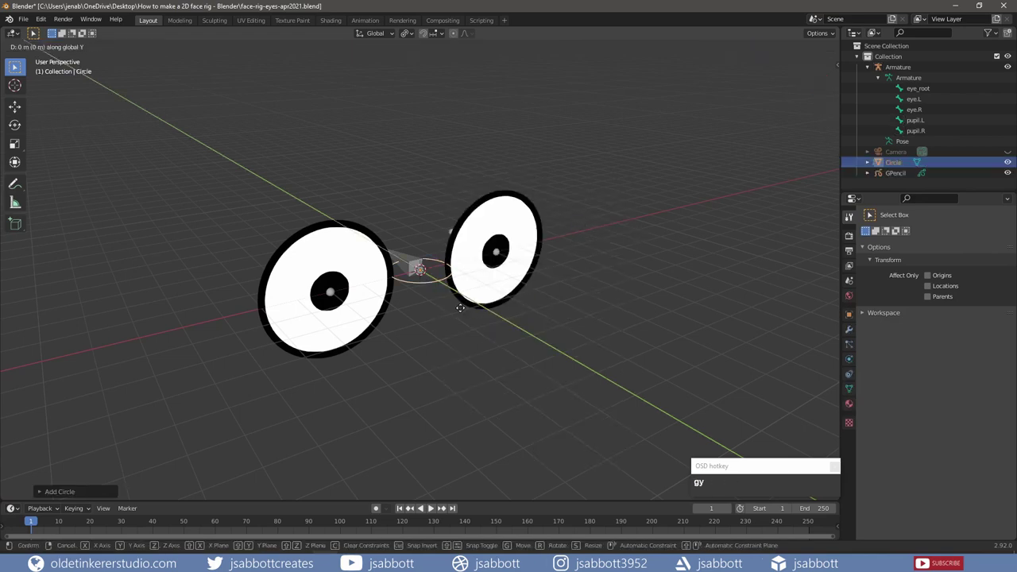
left_click(652, 401)
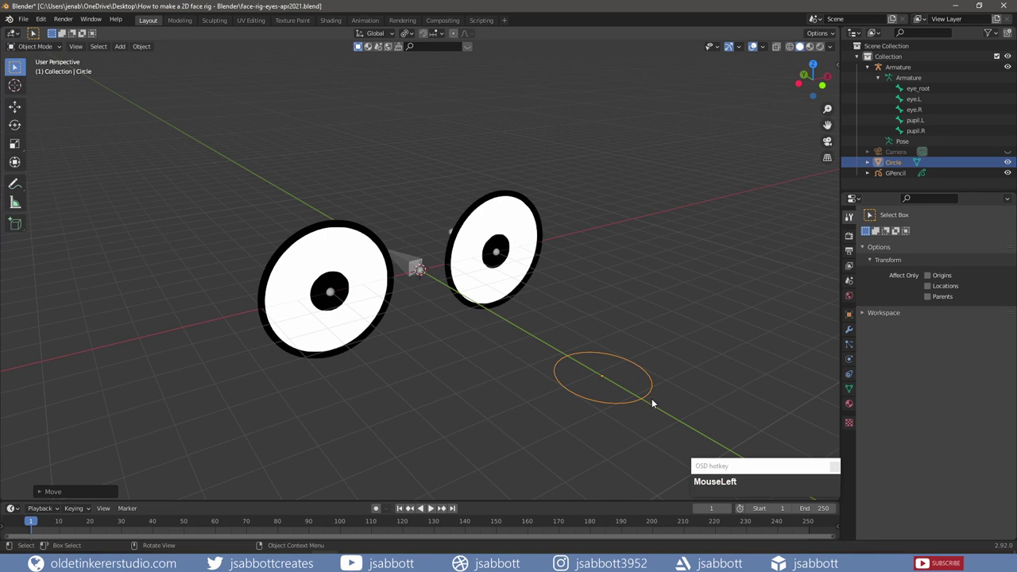
Rename the circle object as eye_controller
double_click(893, 162)
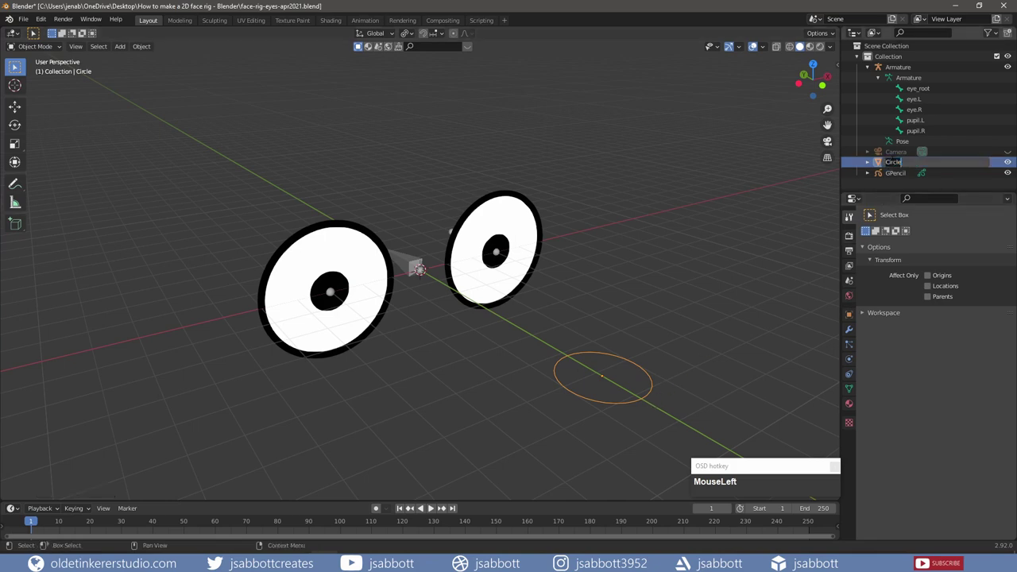
type("eye_controller")
key("Return")
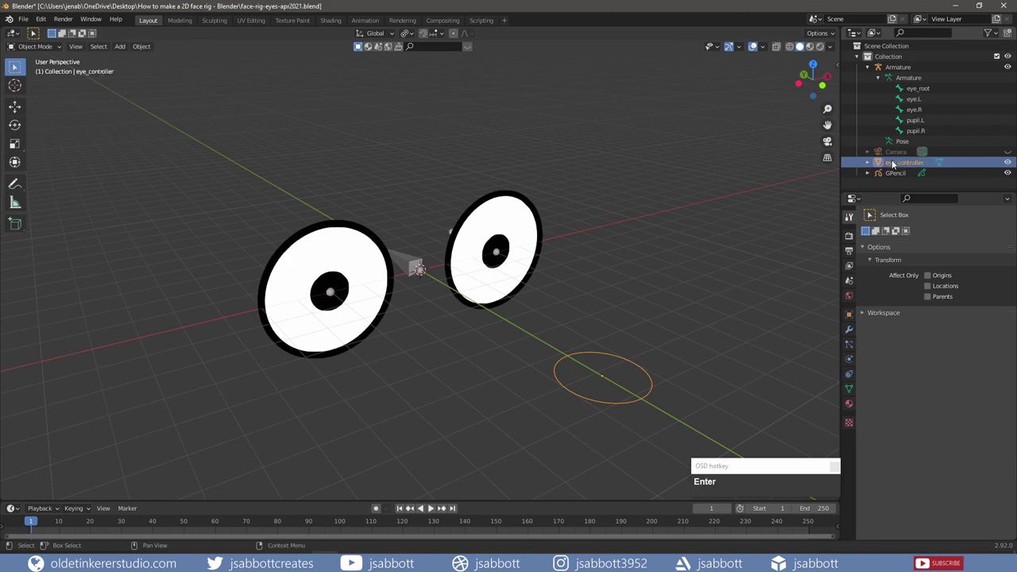
In Pose Mode, set eye_controller as the custom shape object of the eye.L bone
left_click(919, 101)
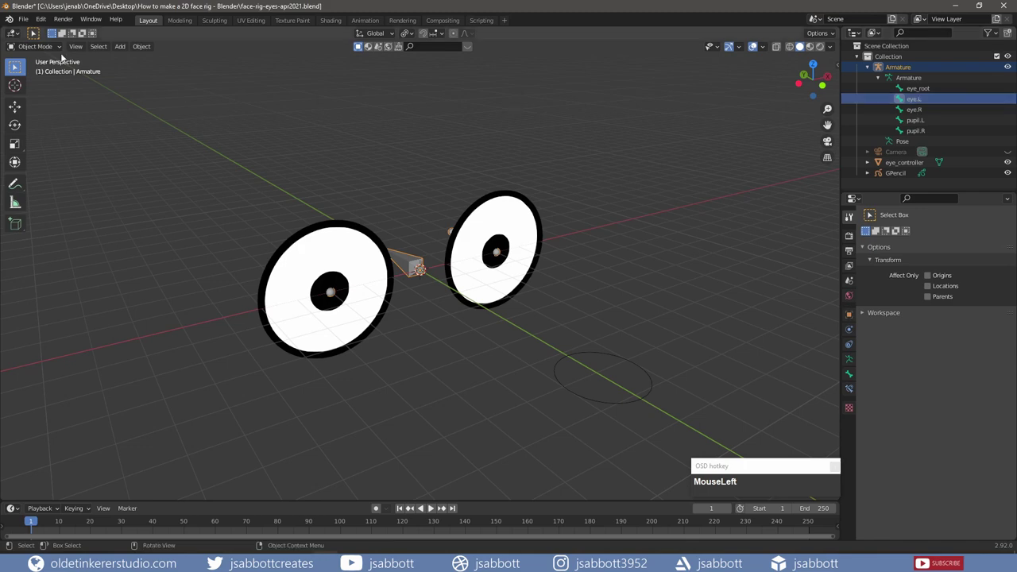
left_click(40, 46)
left_click(51, 82)
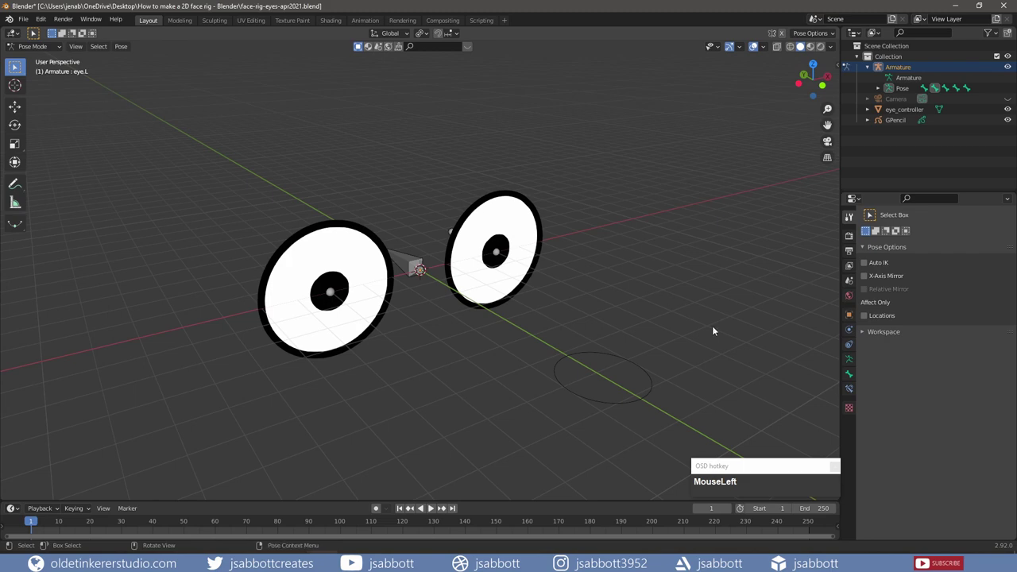
left_click(848, 374)
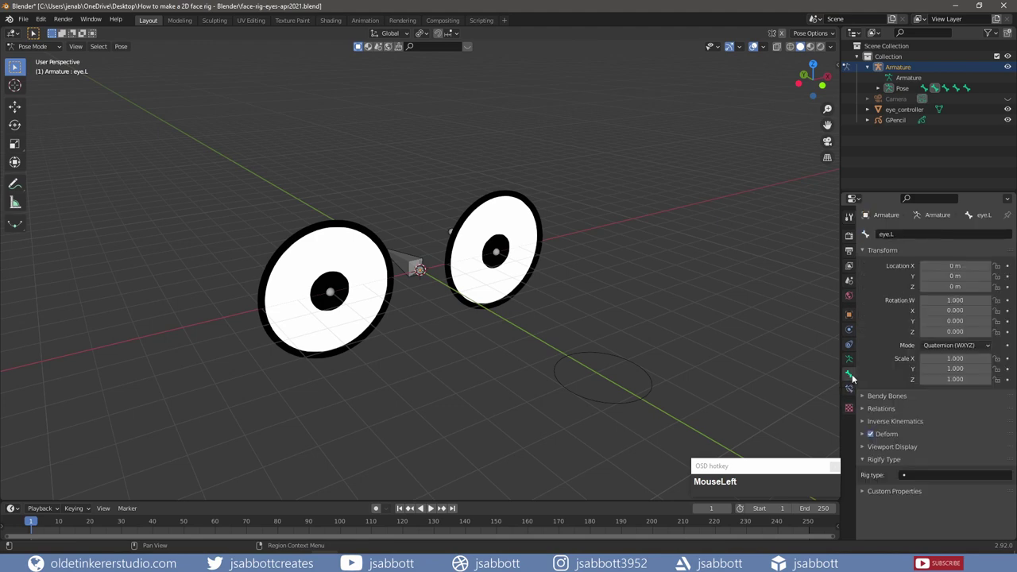
left_click(862, 447)
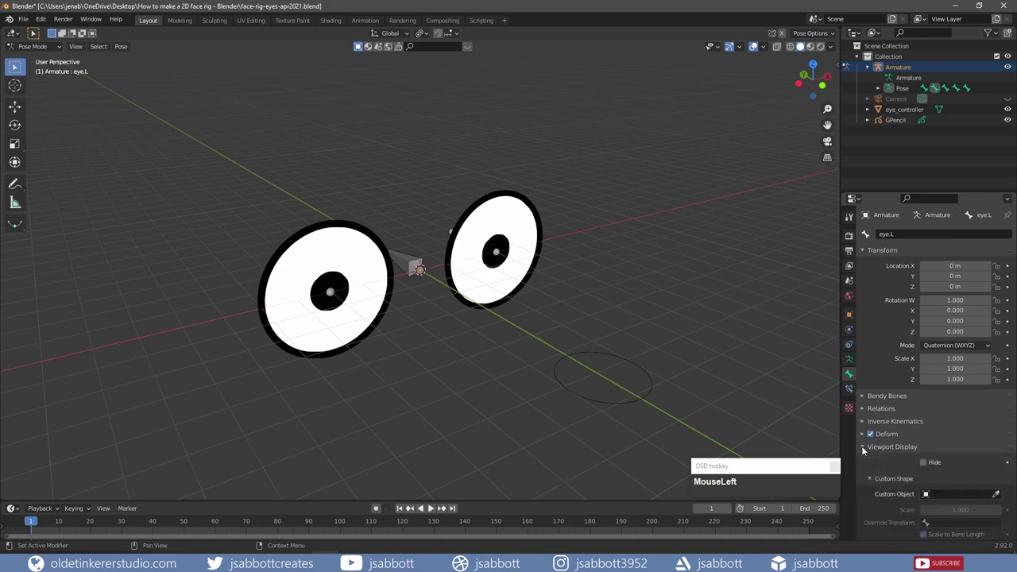
scroll(915, 433, "down", 2)
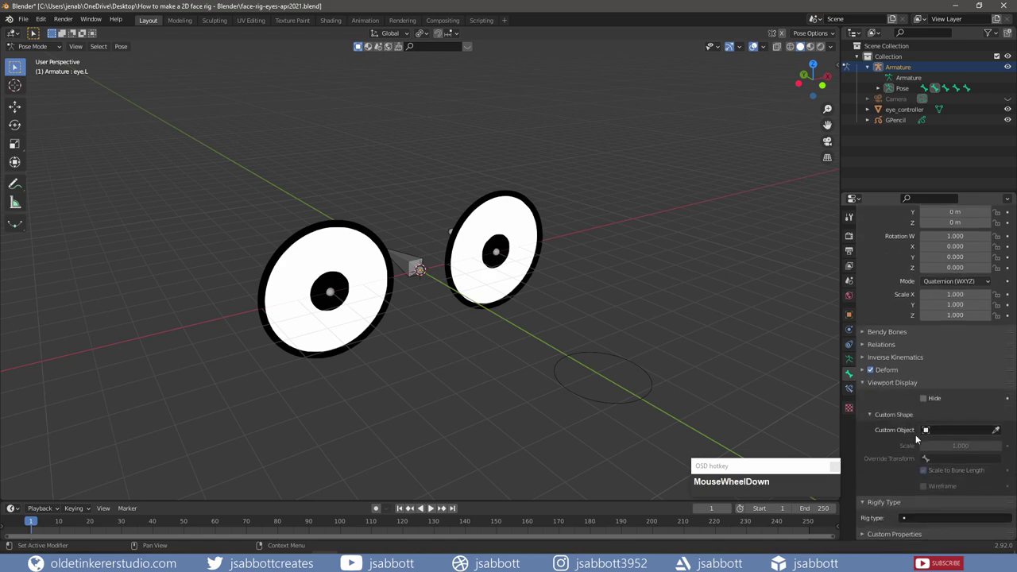
left_click(963, 430)
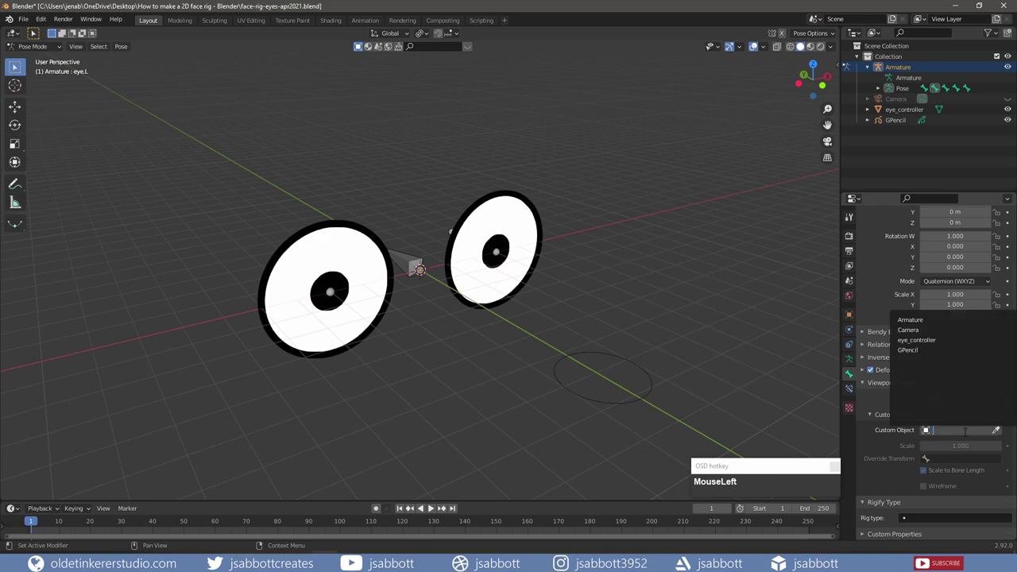
left_click(937, 341)
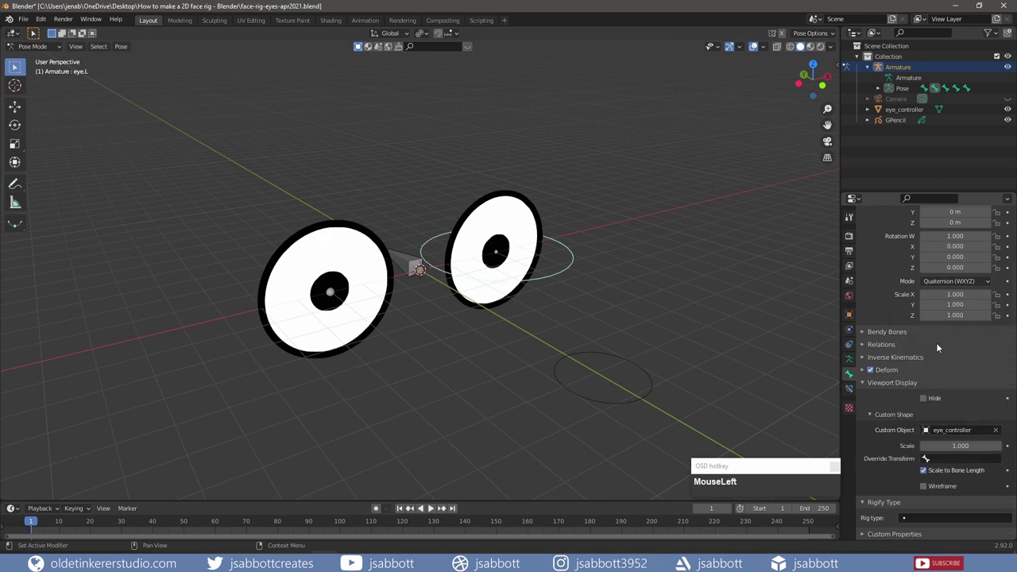
Set eye_controller as the custom shape object of the eye.R bone too
left_click(877, 88)
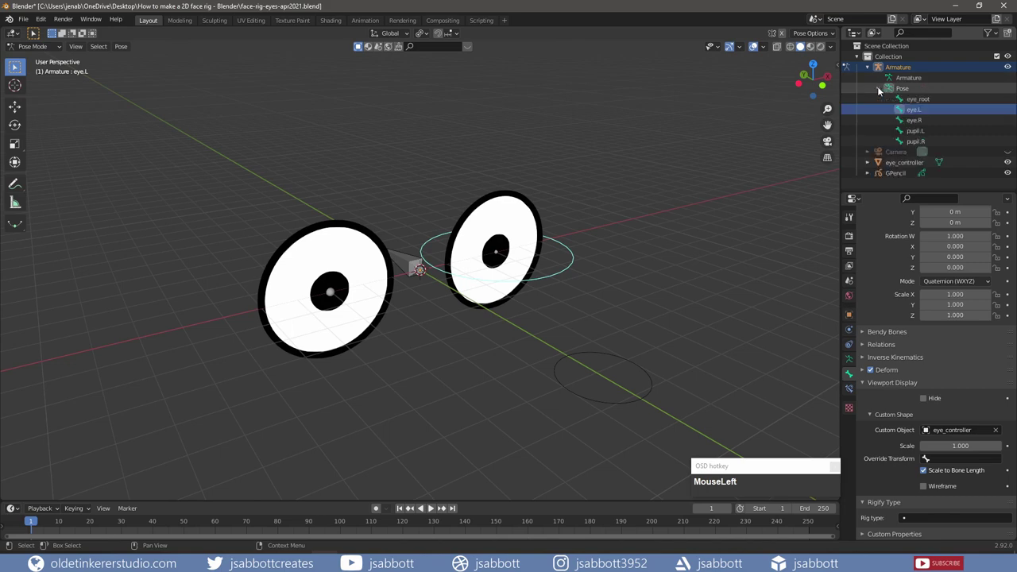
left_click(918, 120)
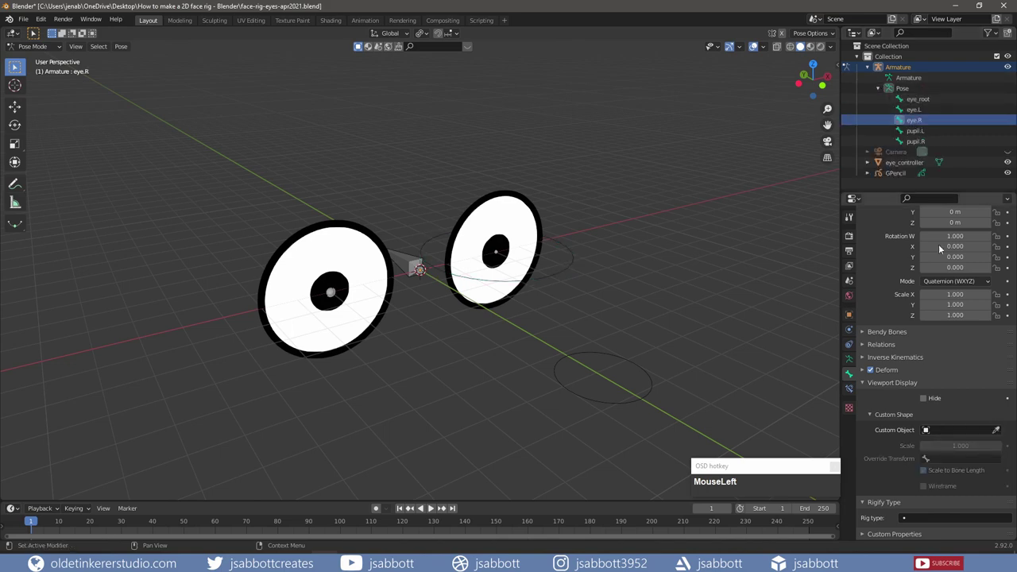
left_click(949, 429)
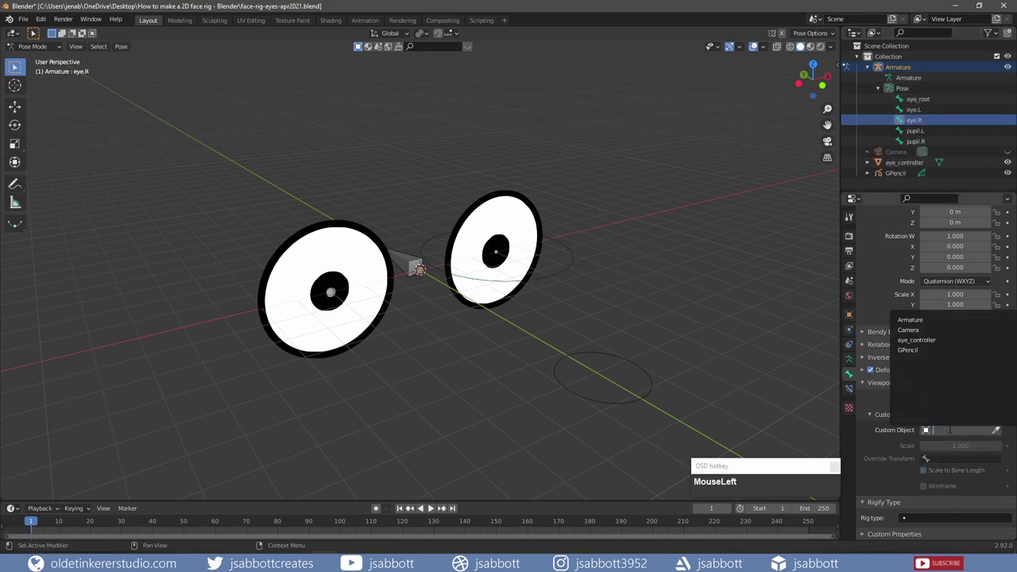
left_click(936, 340)
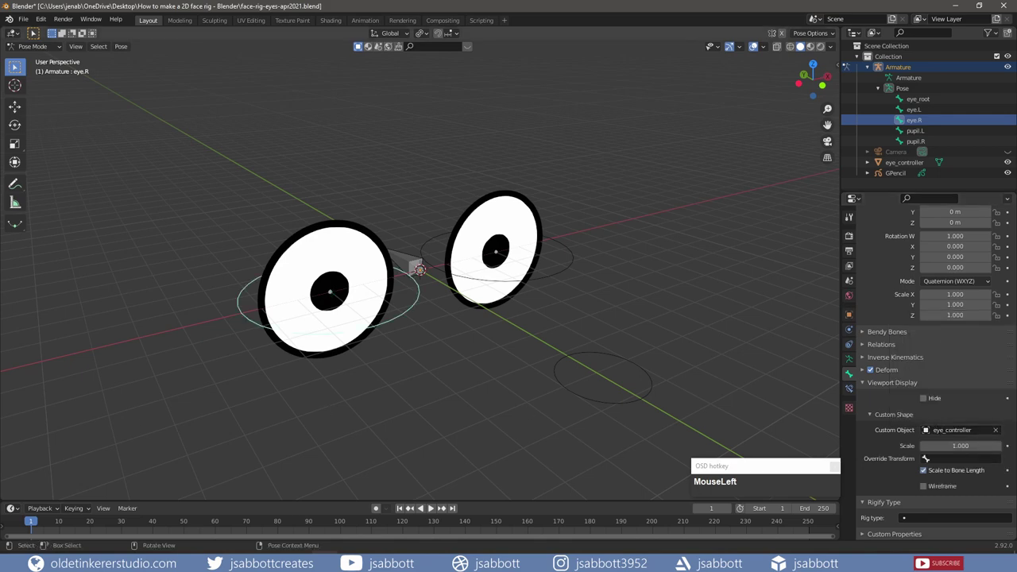
Leave posing and bone editing and return the armature to Object Mode
scroll(421, 270, "down", 1)
middle_click_drag(596, 291, 606, 326)
key("Tab")
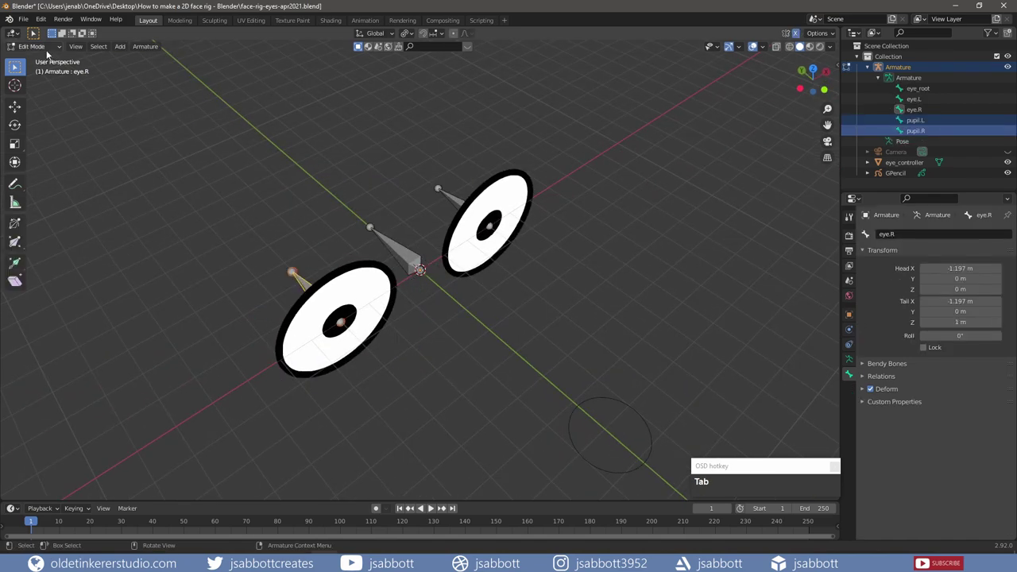
left_click(33, 47)
left_click(45, 58)
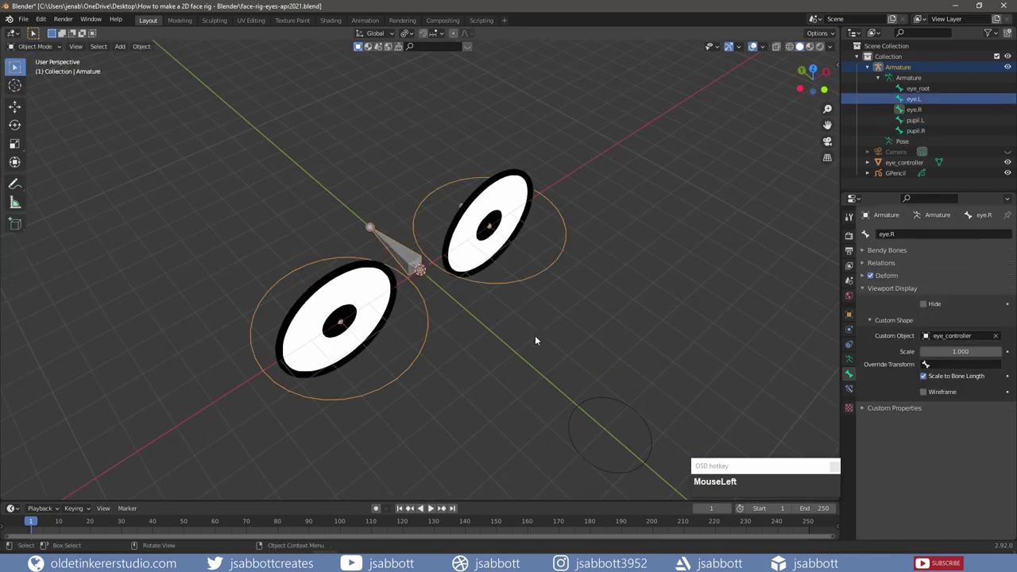
In Edit Mode, rotate the eye_controller circle's mesh 90° about the X axis, working from the front view
left_click(617, 399)
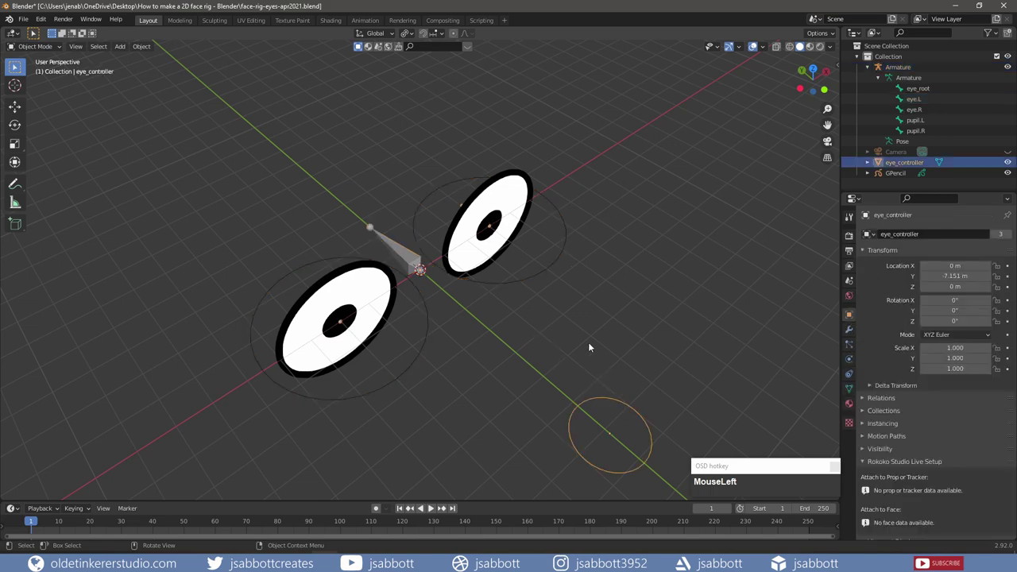
key("Tab")
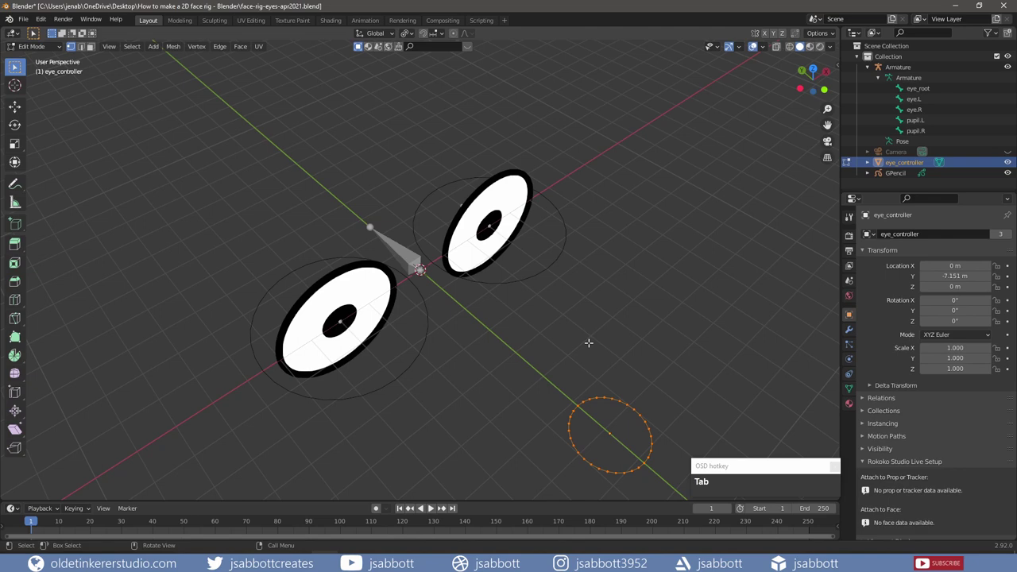
key("KP_1")
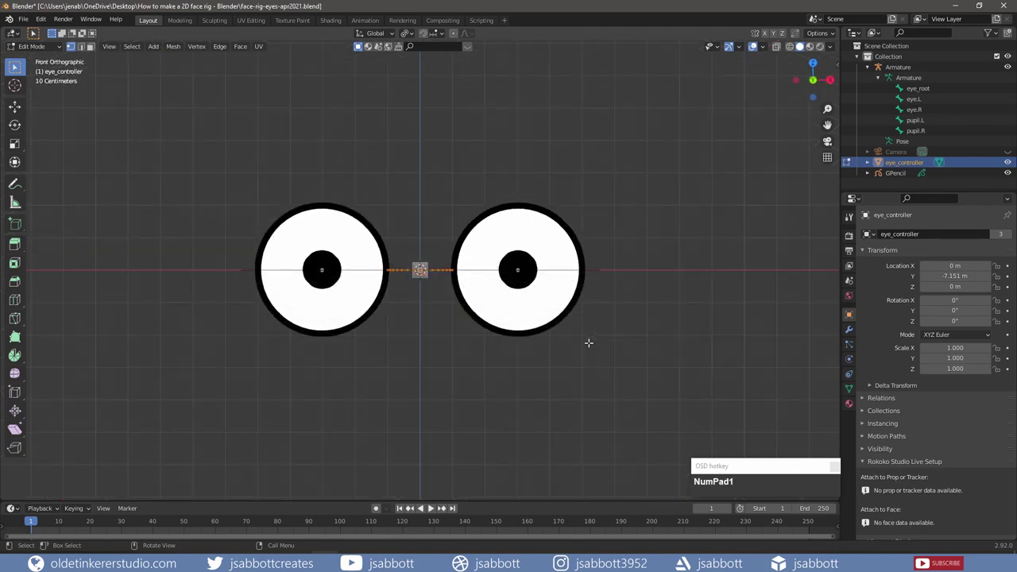
key("r")
key("x")
key("KP_9")
key("KP_0")
key("Return")
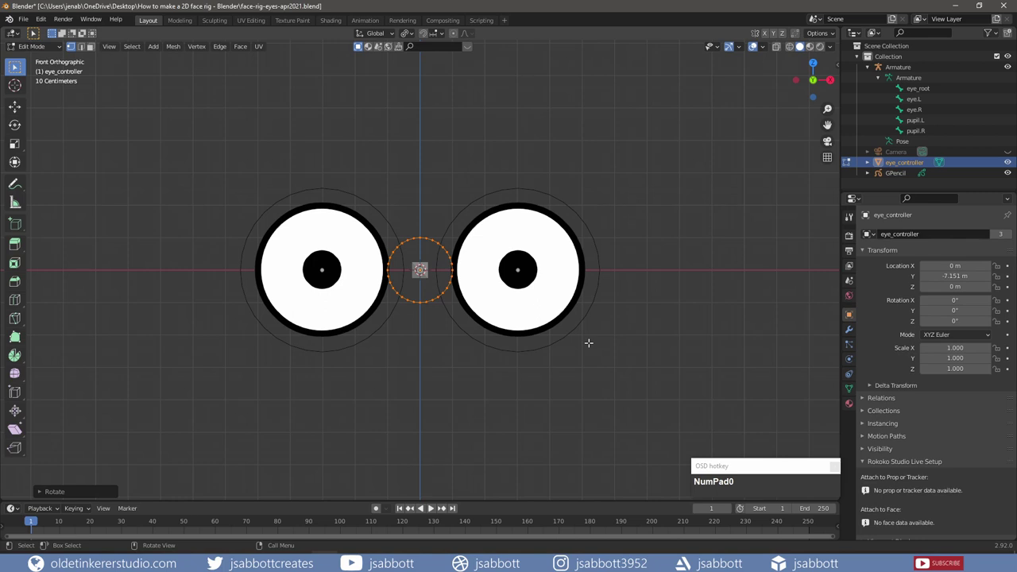
Scale down the eye_controller mesh until the eye bone shapes fit inside the eyes' black outlines, and return to Object Mode
key("s")
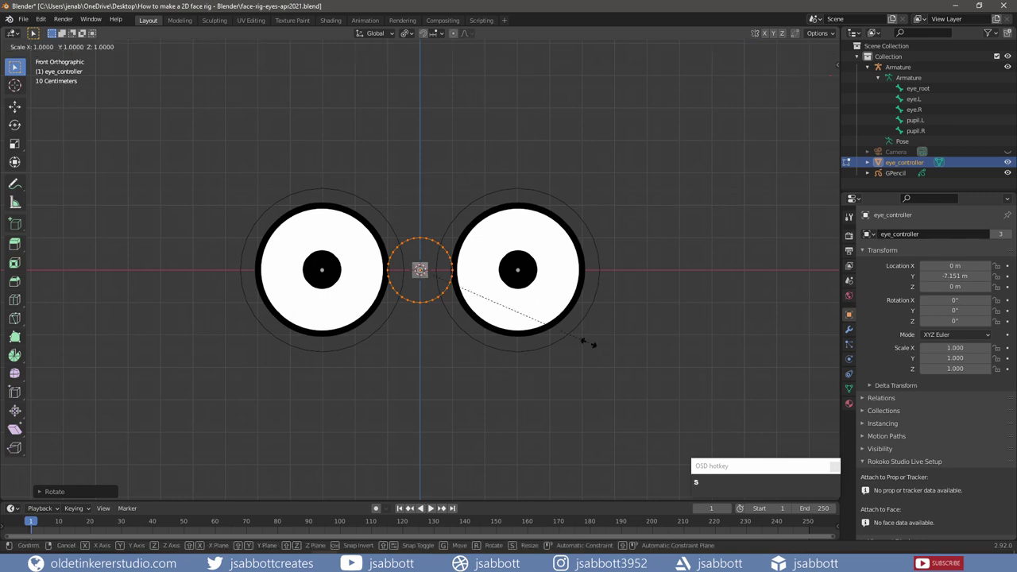
left_click(530, 318)
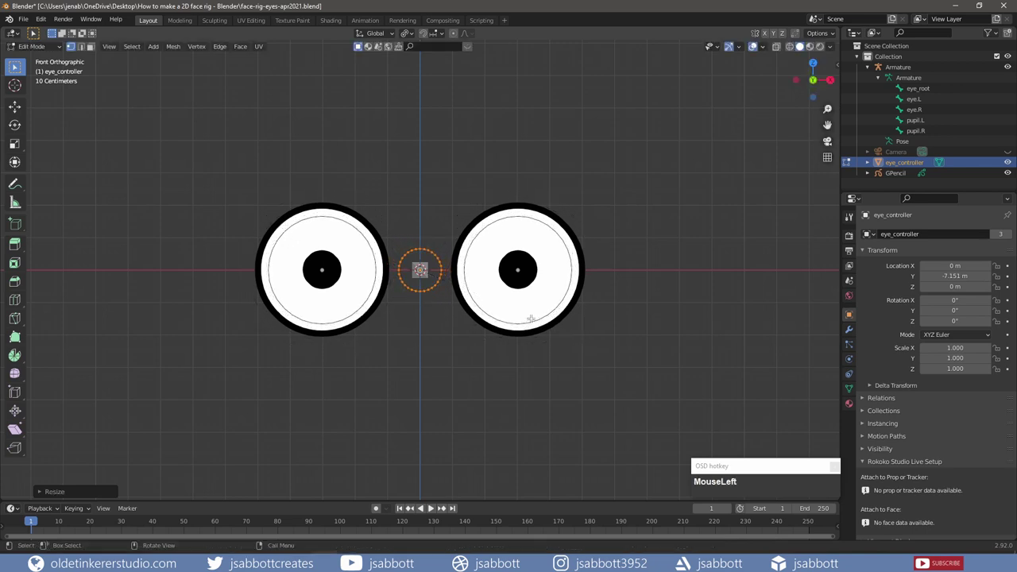
key("Tab")
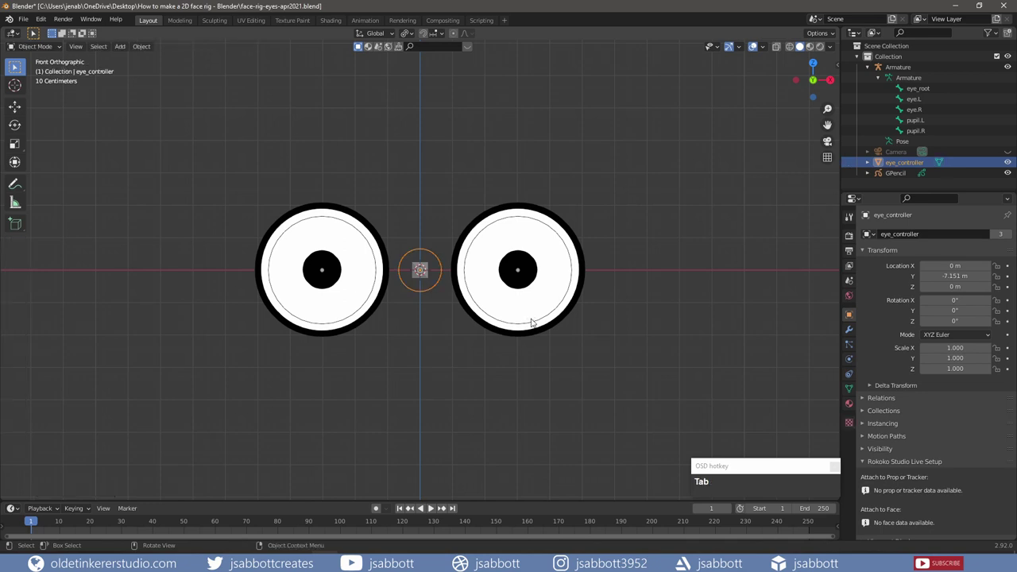
Duplicate the eye_controller circle in place and move the copy 1 m along the Y axis
middle_click_drag(532, 321, 472, 357)
key("shift+d")
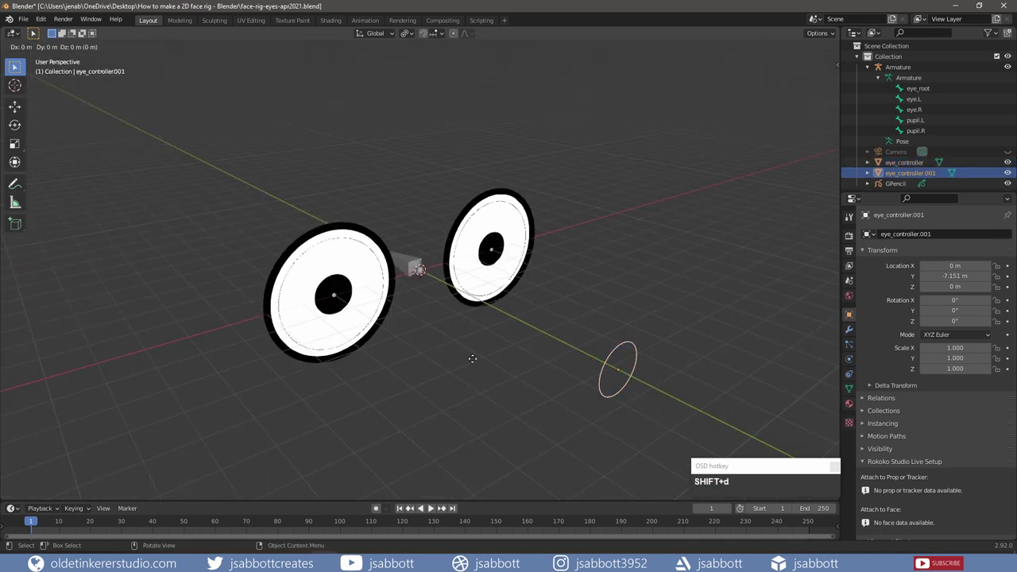
right_click(471, 357)
key("g")
key("y")
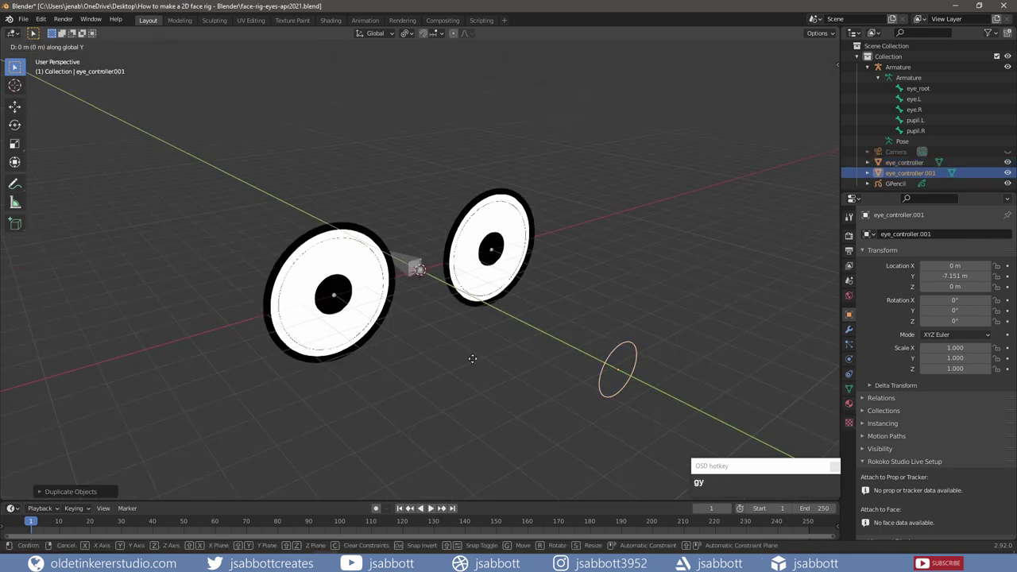
key("ctrl+z")
key("g")
key("y")
key("KP_1")
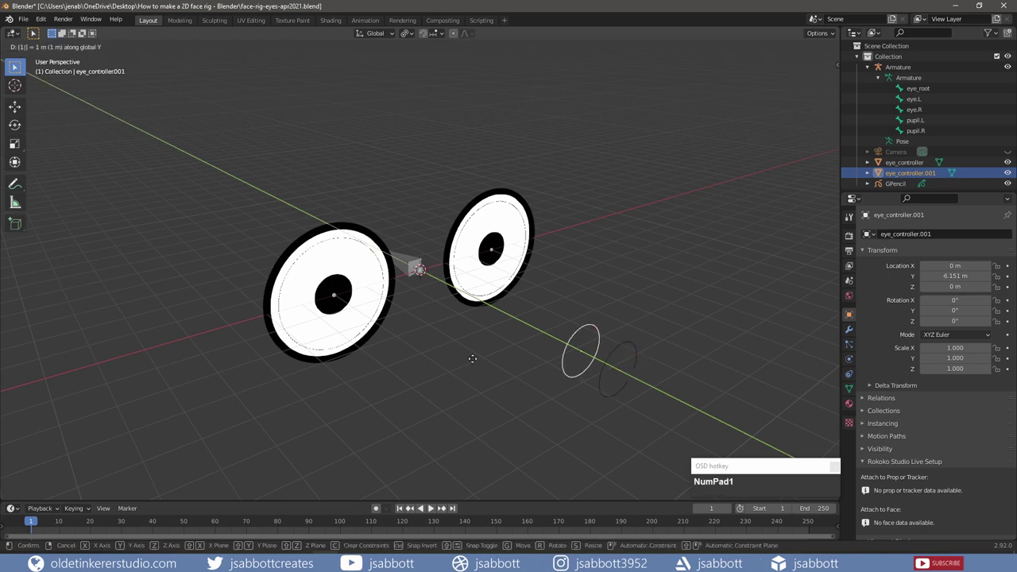
left_click(472, 358)
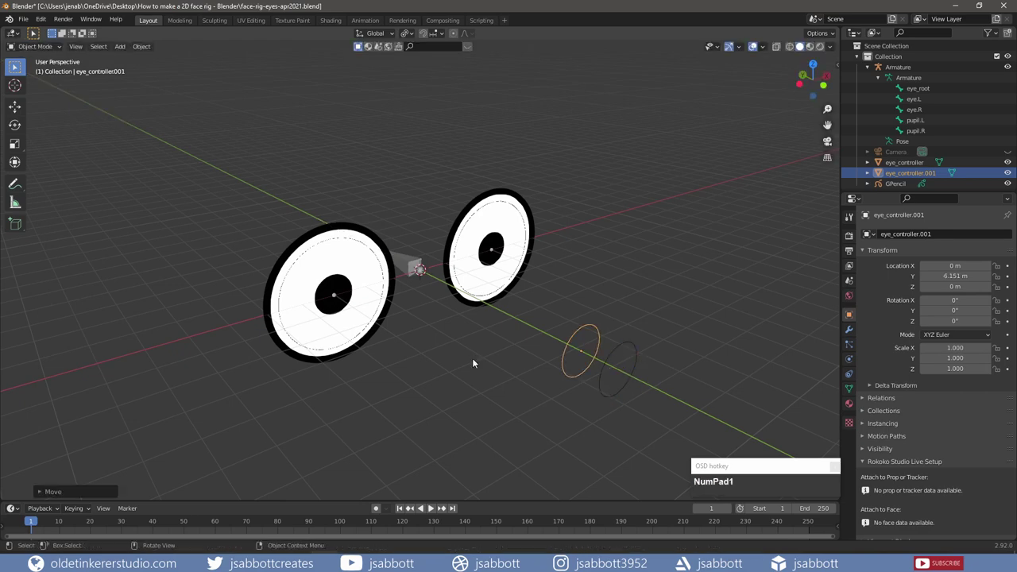
Rename the duplicated eye controller circle as pupil_controller
double_click(908, 173)
type("p")
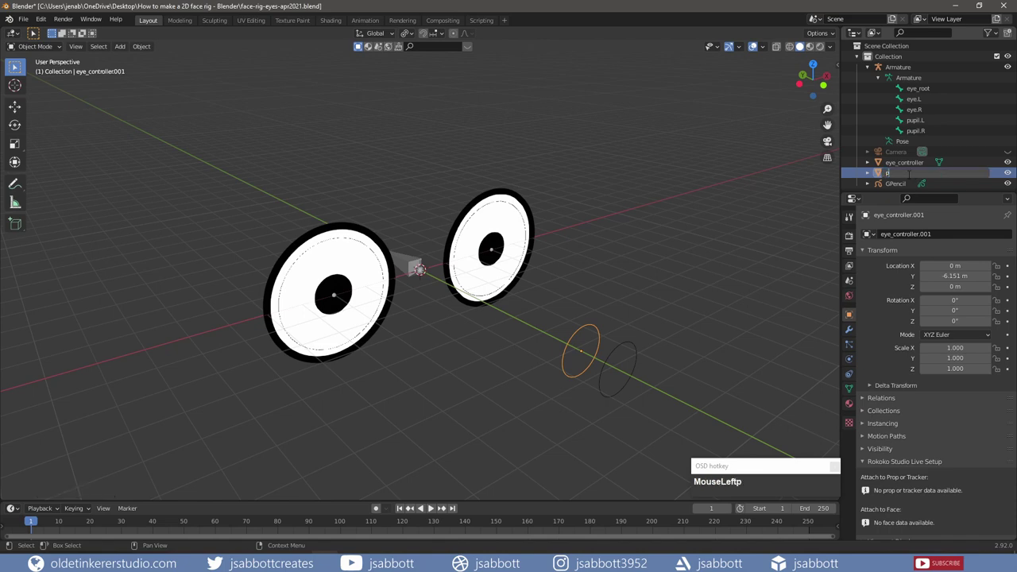
type("upil_controller")
key("Return")
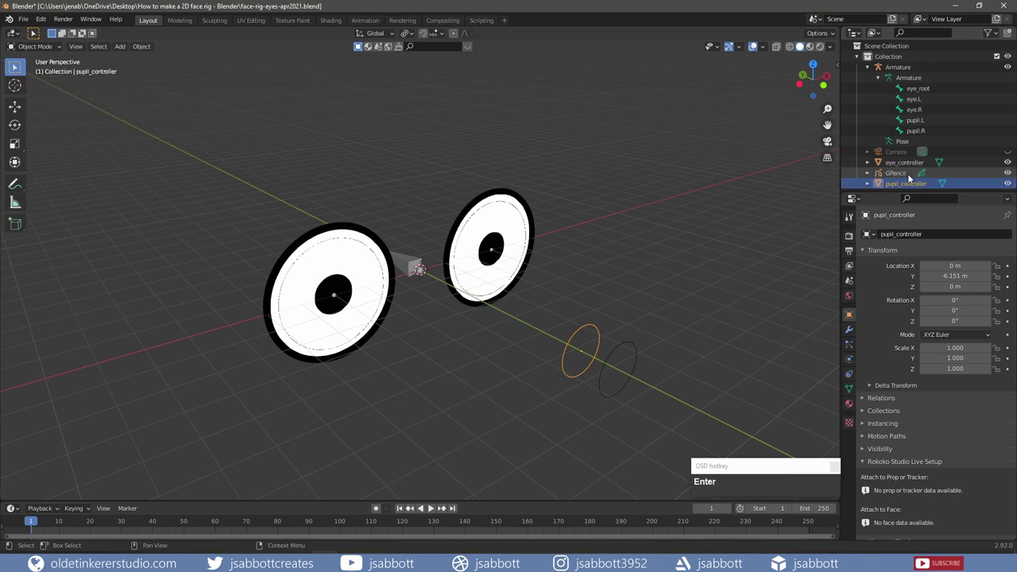
In Pose Mode, set pupil_controller as the custom shape object of the pupil.L bone
left_click(917, 121)
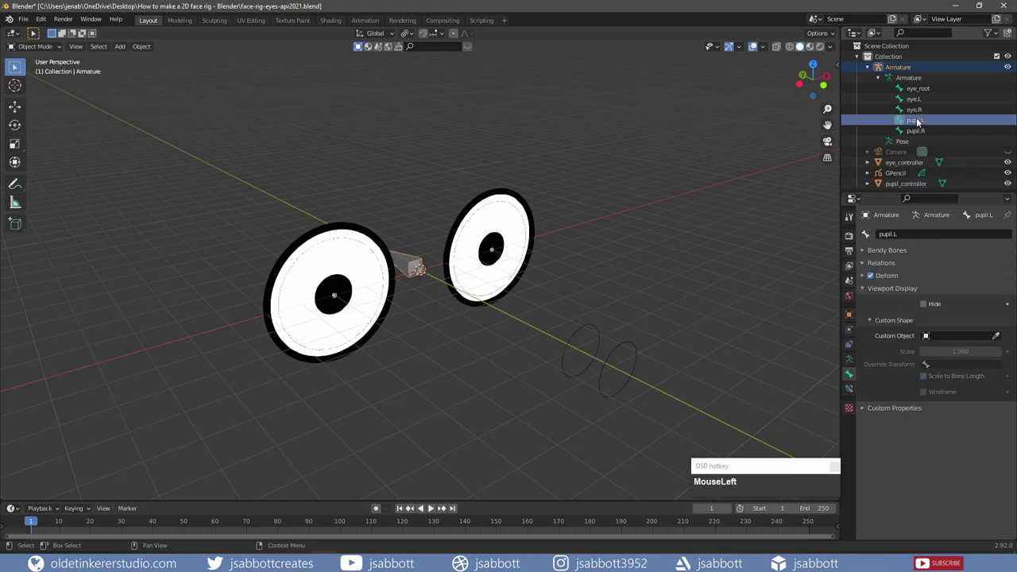
left_click(35, 47)
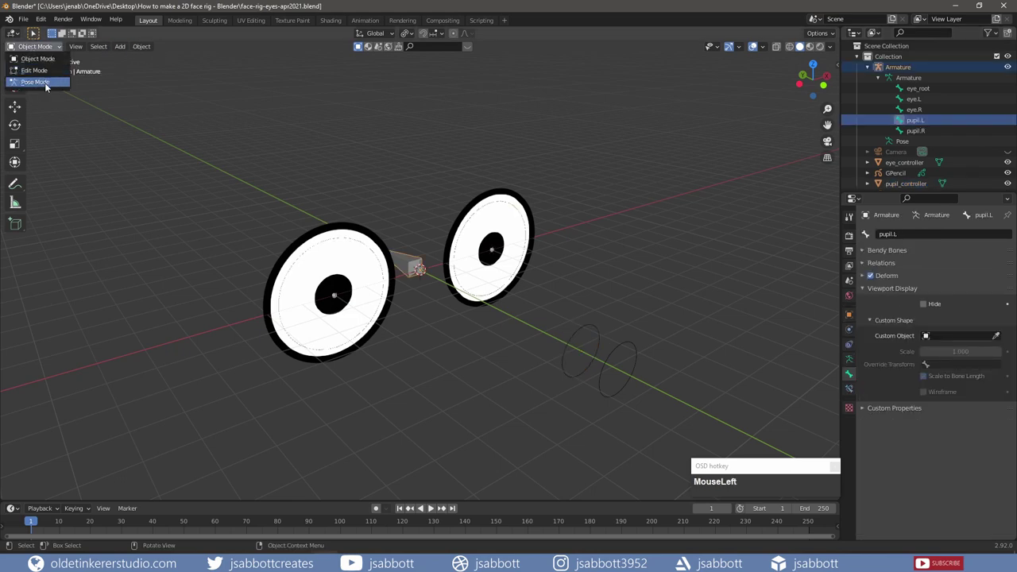
left_click(45, 83)
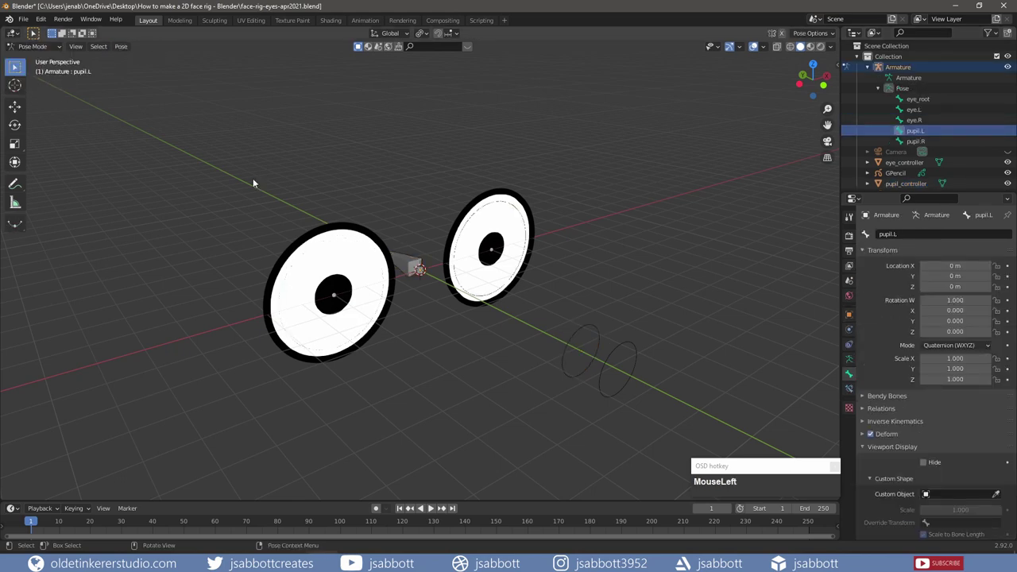
scroll(929, 409, "down", 2)
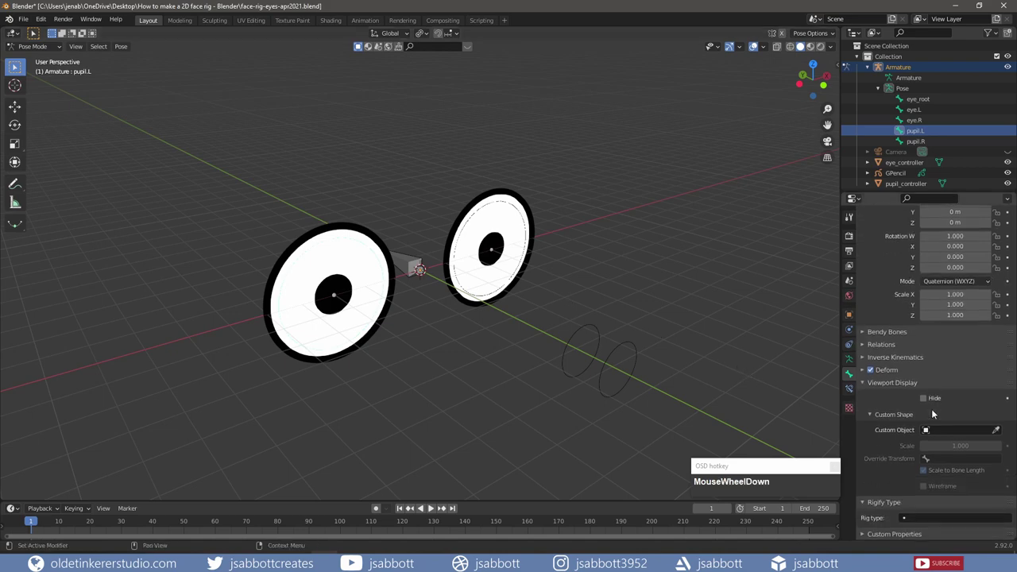
left_click(952, 428)
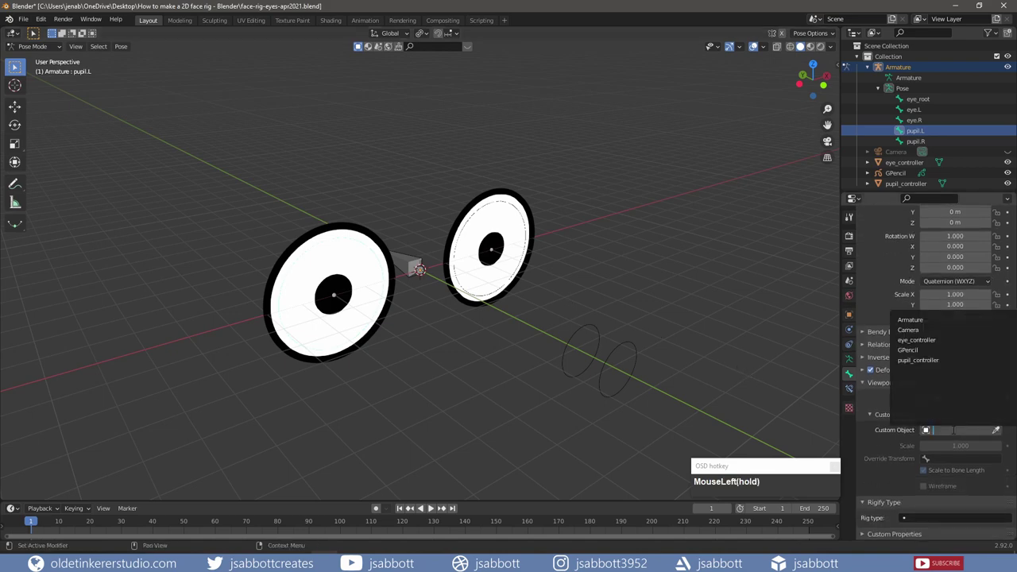
left_click(931, 360)
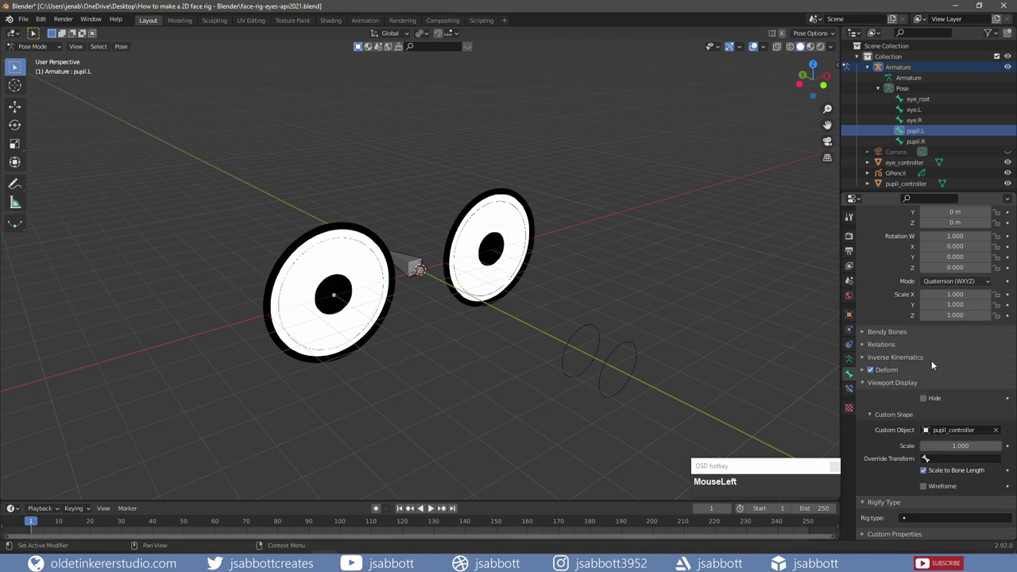
Set pupil_controller as the custom shape object of the pupil.R bone too, and return the armature to Object Mode
left_click(914, 140)
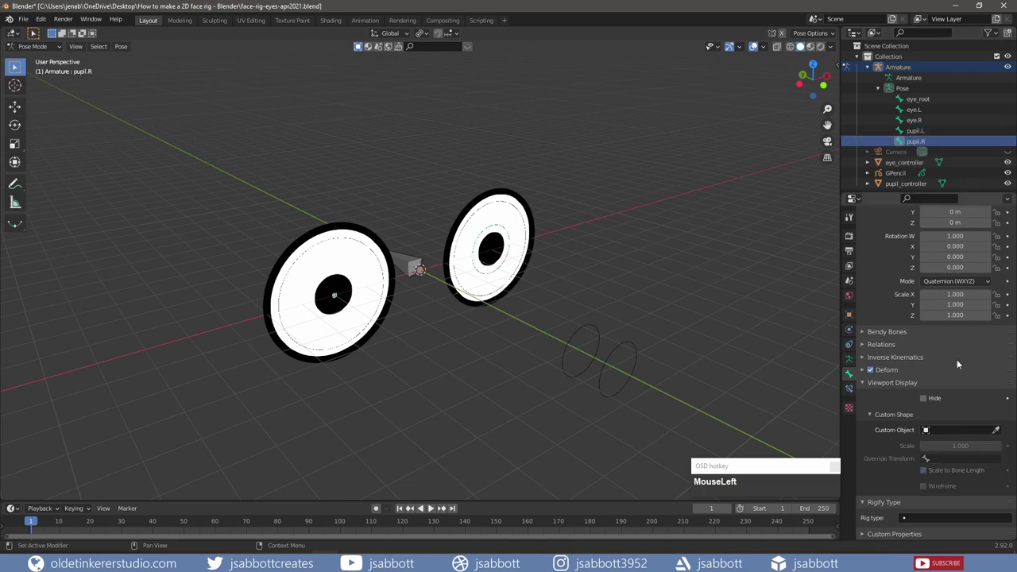
left_click(960, 431)
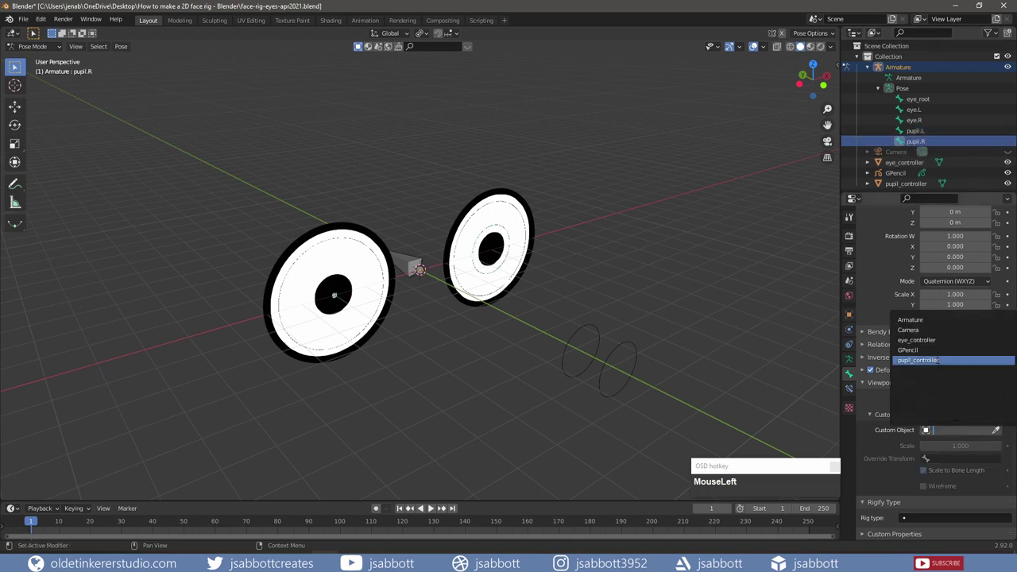
left_click(937, 361)
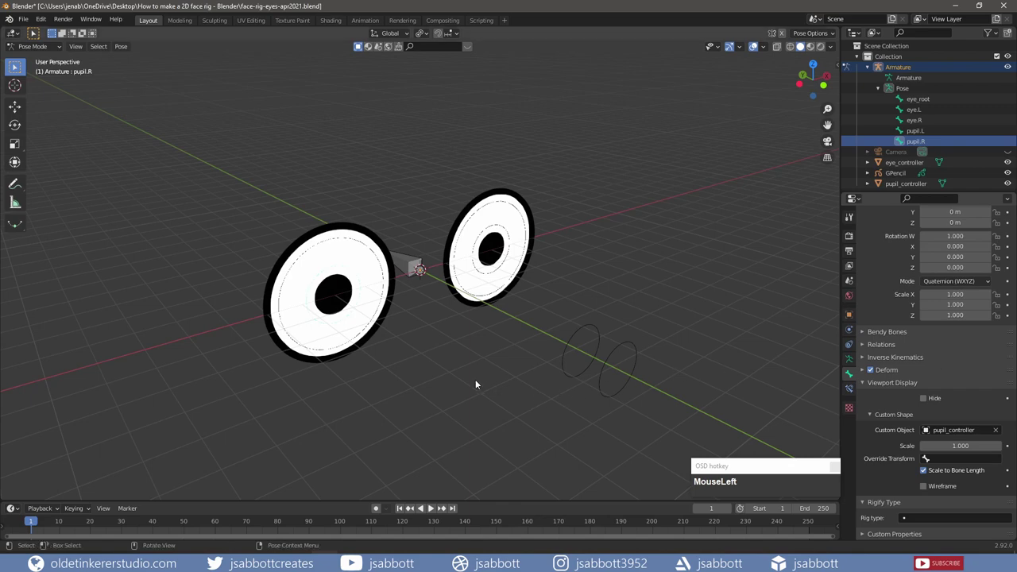
key("Tab")
left_click(46, 49)
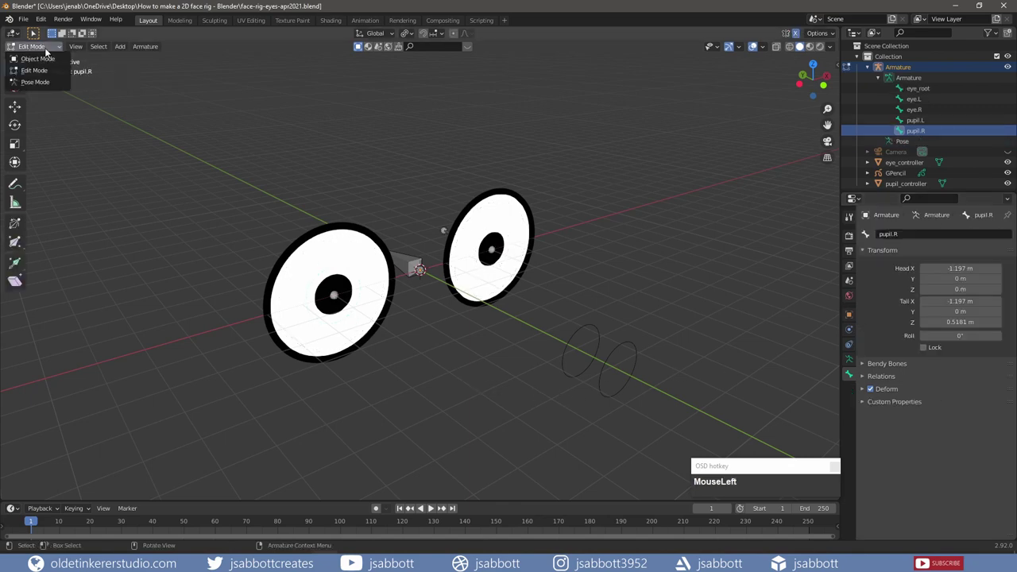
left_click(38, 59)
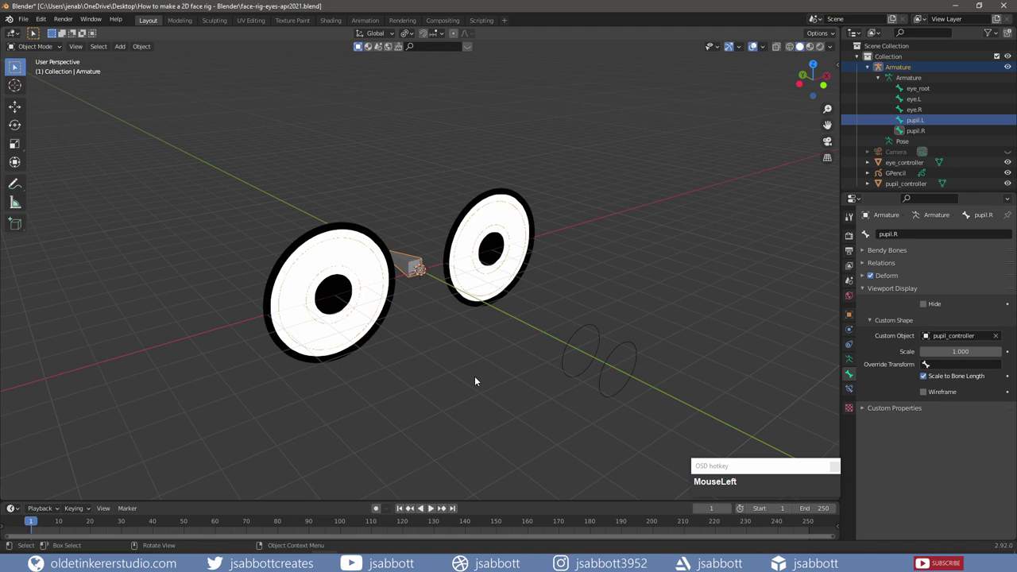
In Edit Mode, scale the pupil_controller mesh to about 0.8 so its shapes closely surround the pupils, and return to Object Mode
left_click(567, 344)
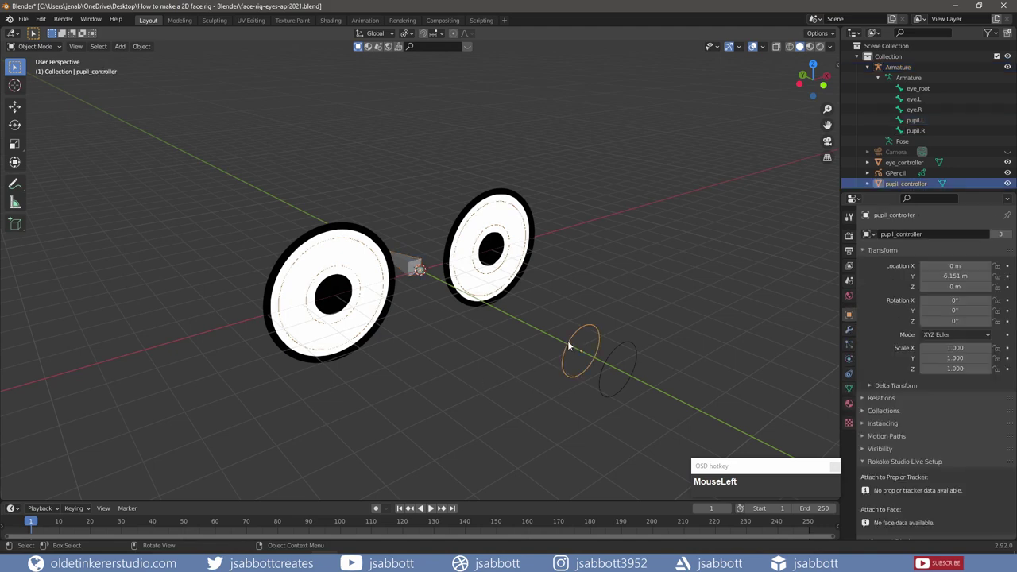
key("Tab")
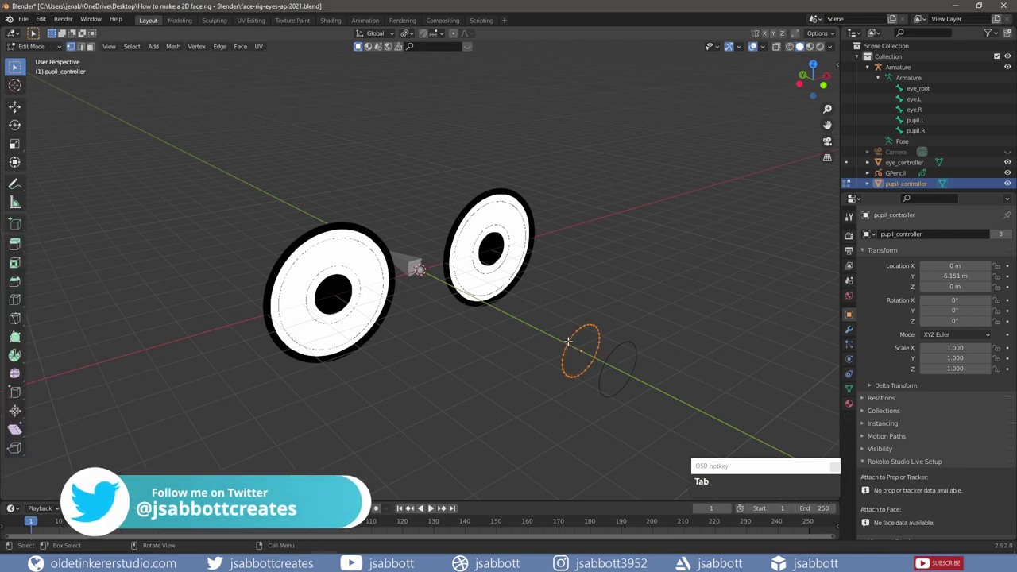
key("KP_1")
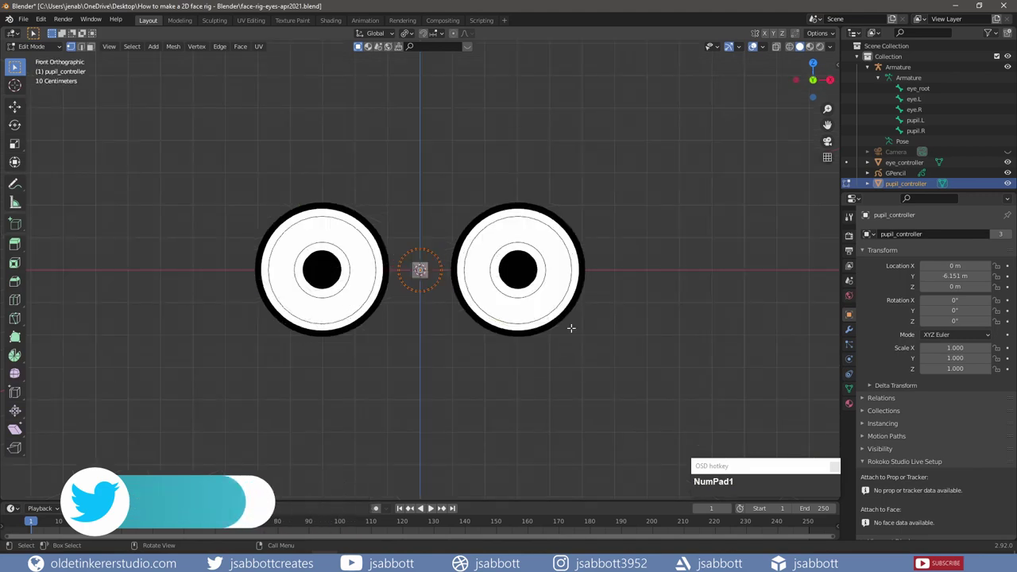
key("s")
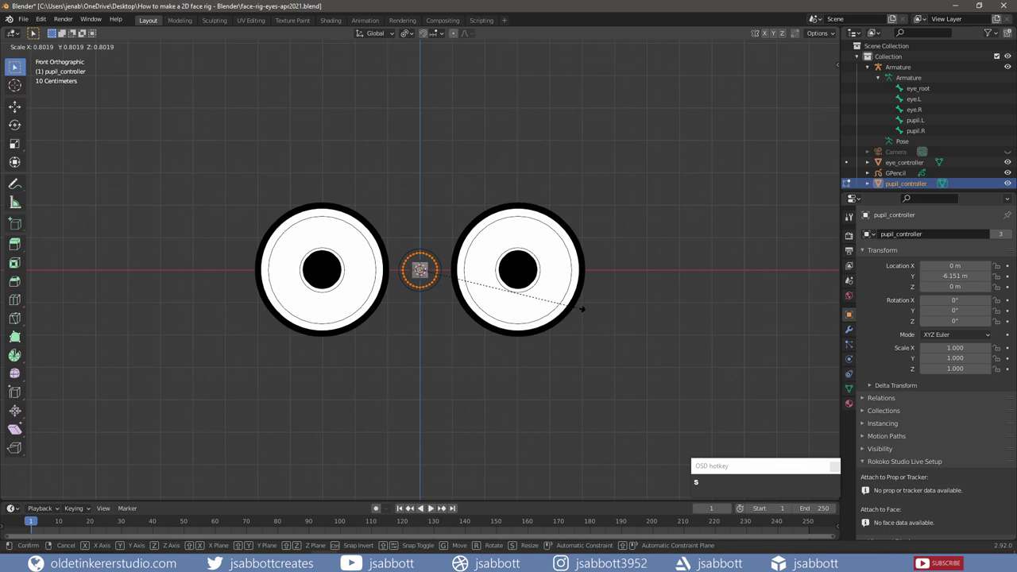
left_click(578, 308)
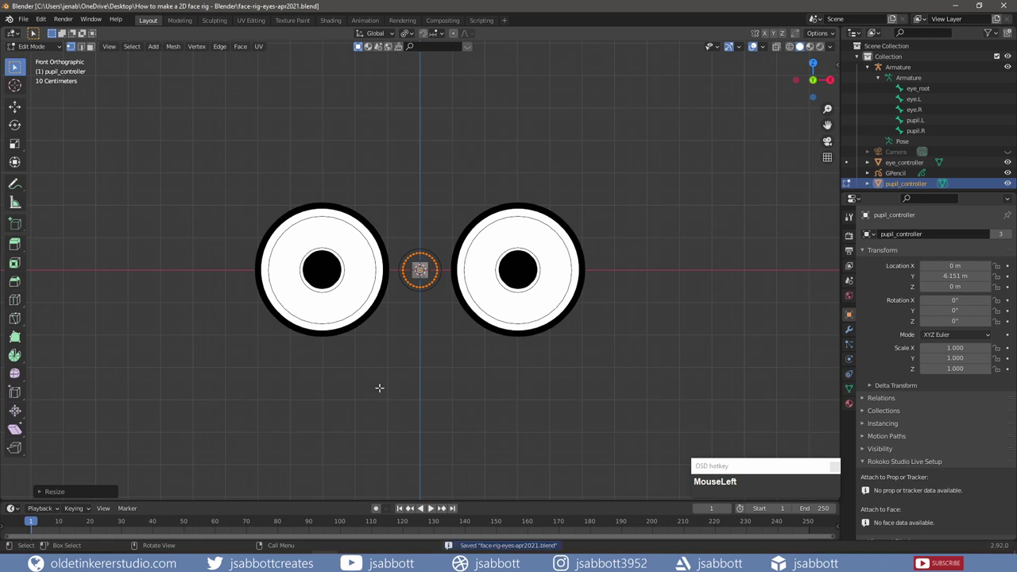
key("Tab")
Duplicate the pupil_controller circle in place and move the copy 1 m along the Y axis
middle_click_drag(379, 360, 428, 395)
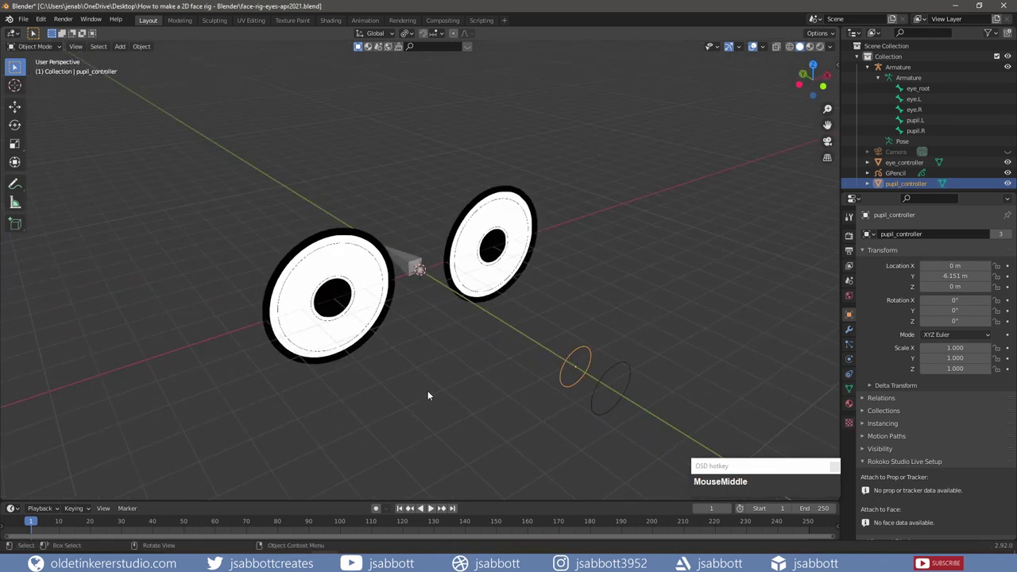
key("shift+d")
right_click(427, 390)
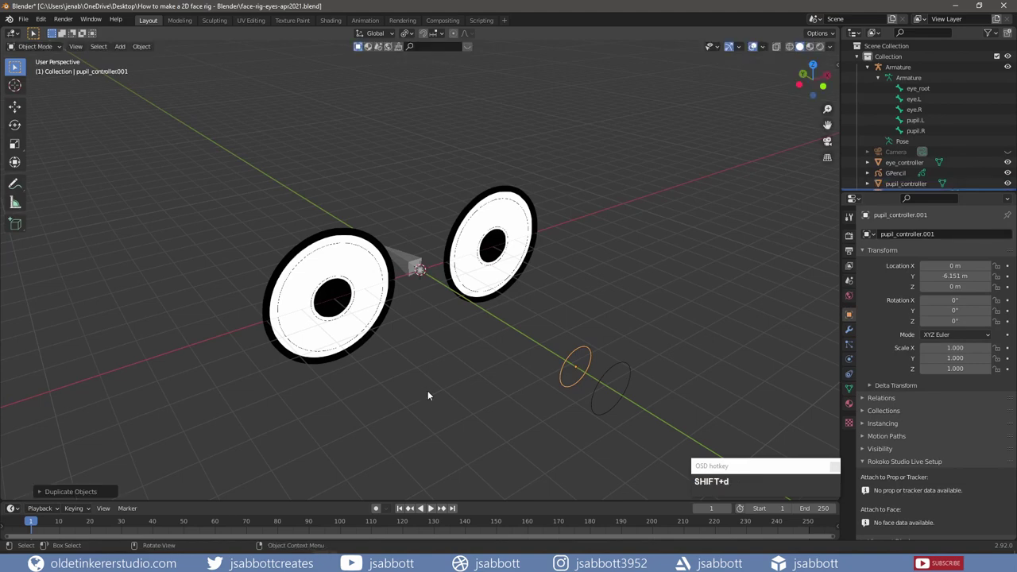
key("g")
key("y")
key("KP_1")
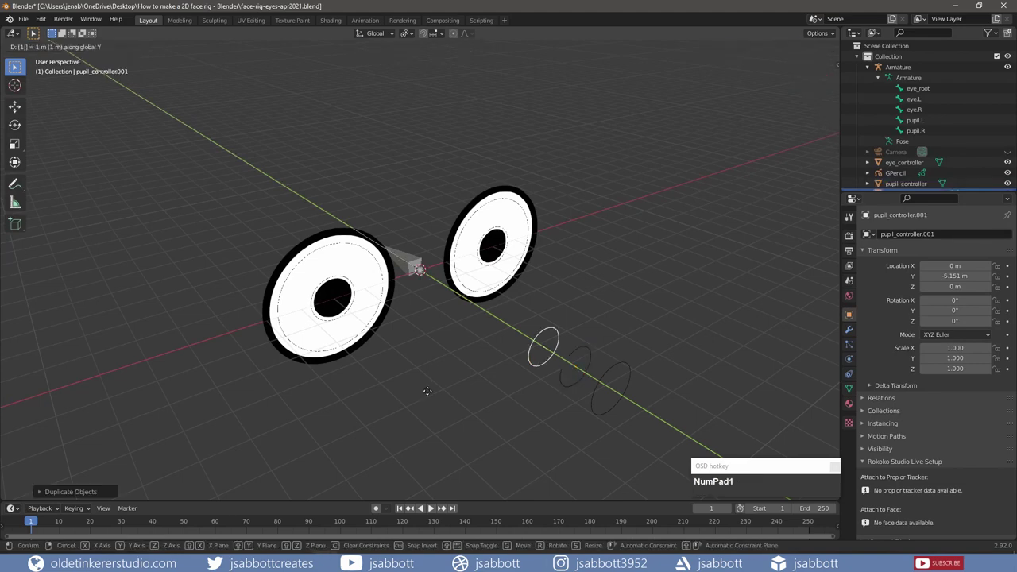
key("Return")
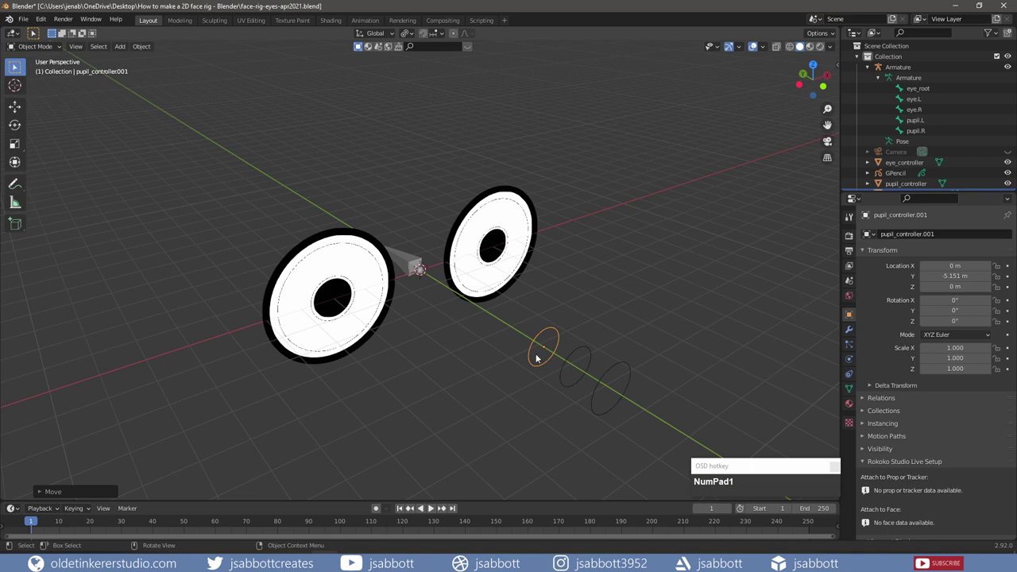
Rename the duplicated pupil controller circle to main_eye_controller
scroll(910, 160, "down", 1)
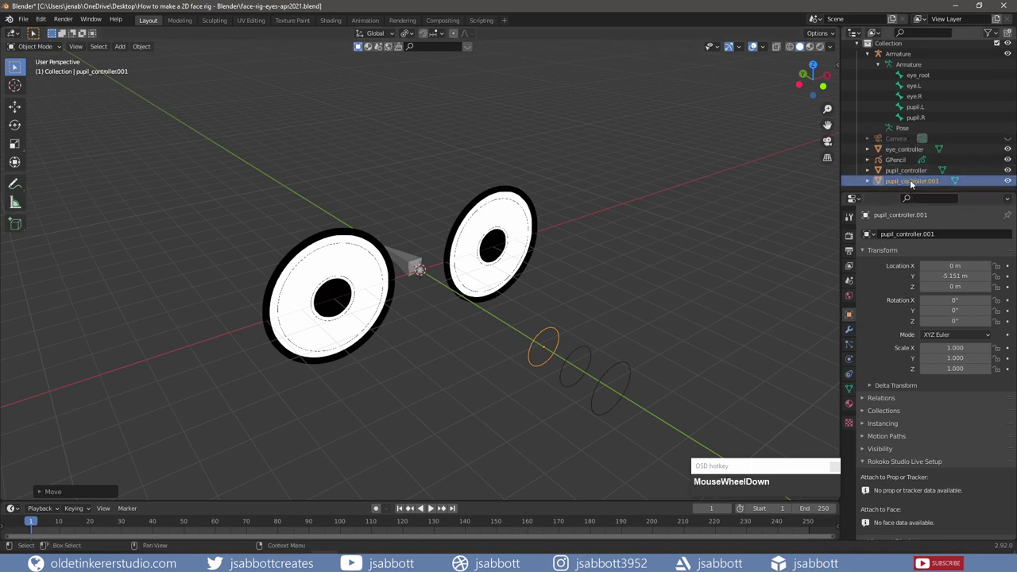
double_click(911, 181)
type("ma")
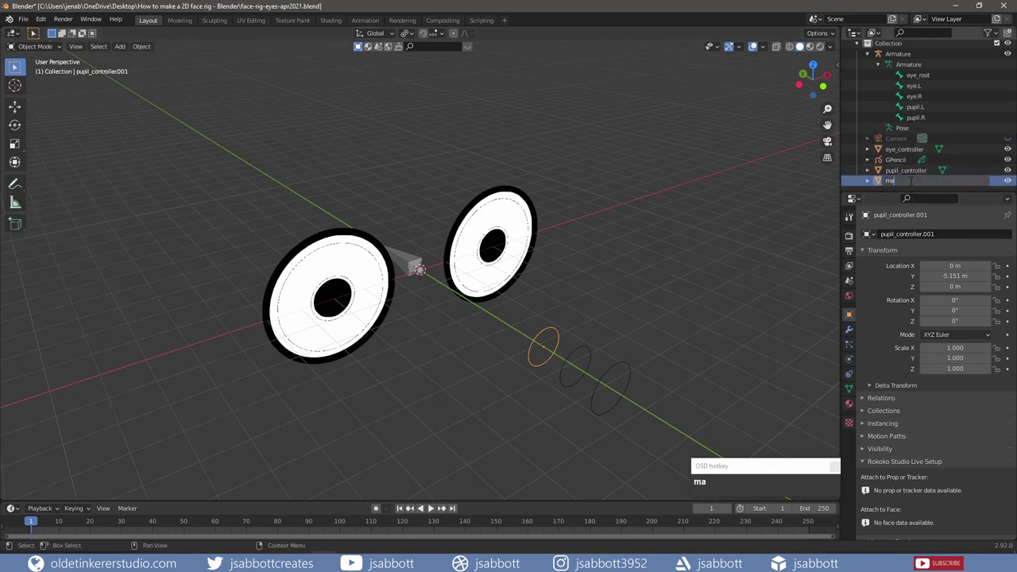
type("in_eye_controller")
key("Return")
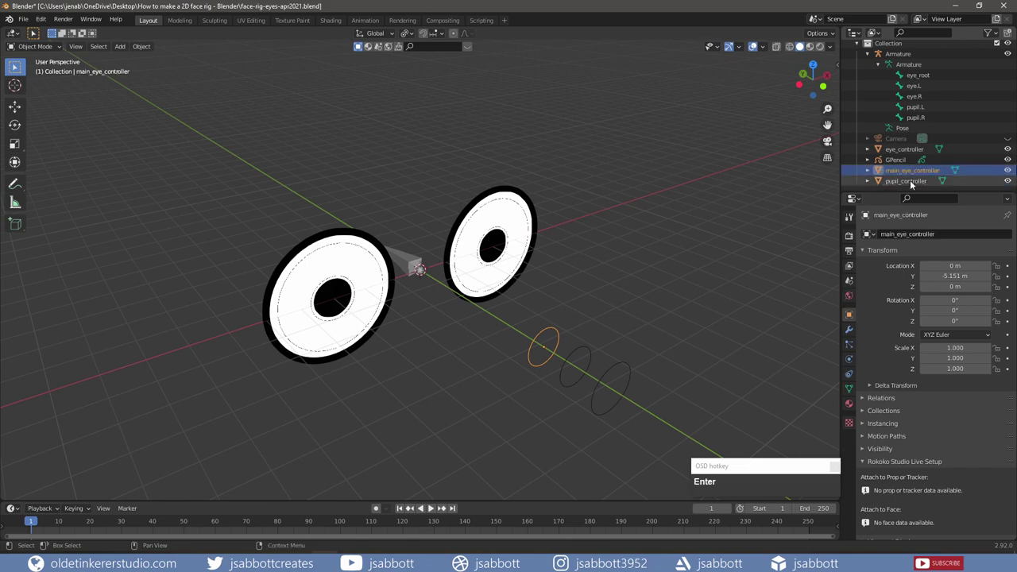
In Pose Mode, set main_eye_controller as the custom shape object of the eye_root bone, and return the armature to Object Mode
left_click(923, 76)
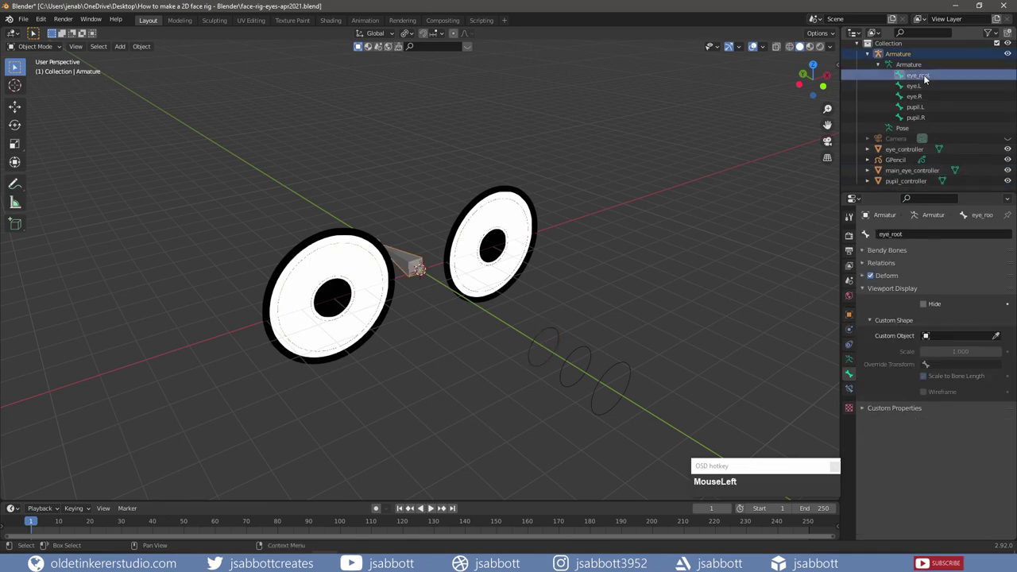
left_click(36, 46)
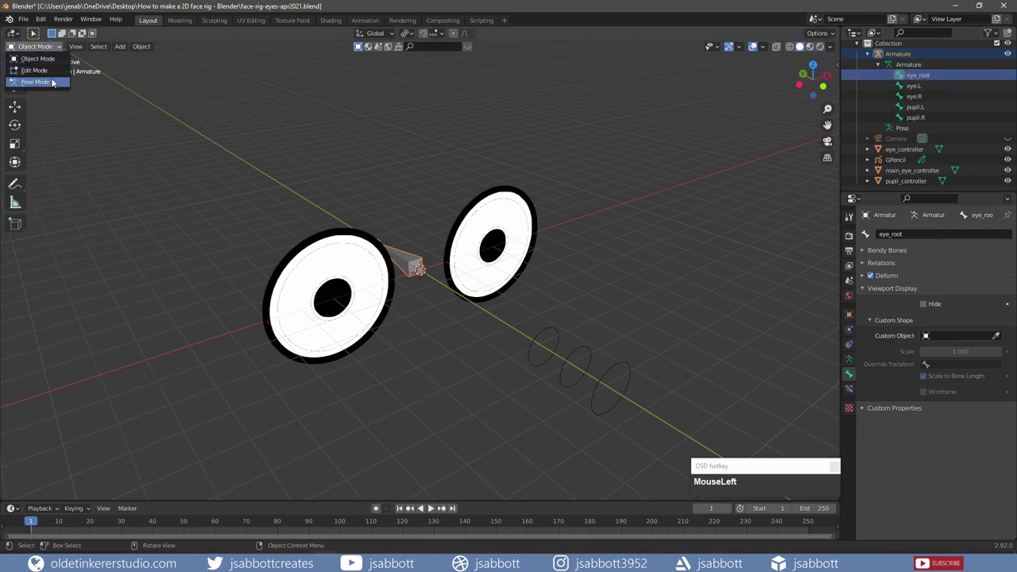
left_click(46, 83)
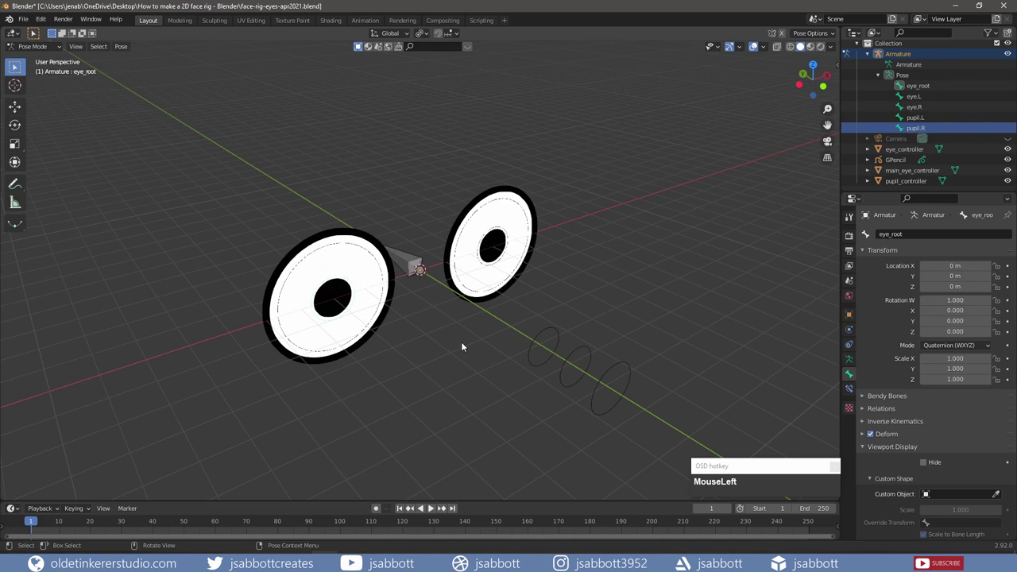
scroll(904, 401, "down", 3)
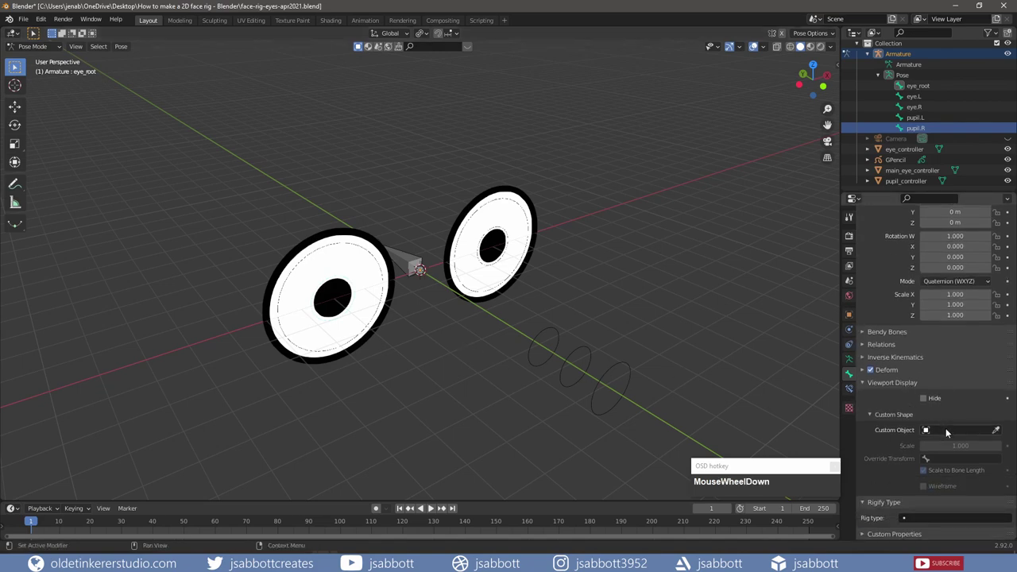
left_click(945, 429)
left_click(945, 360)
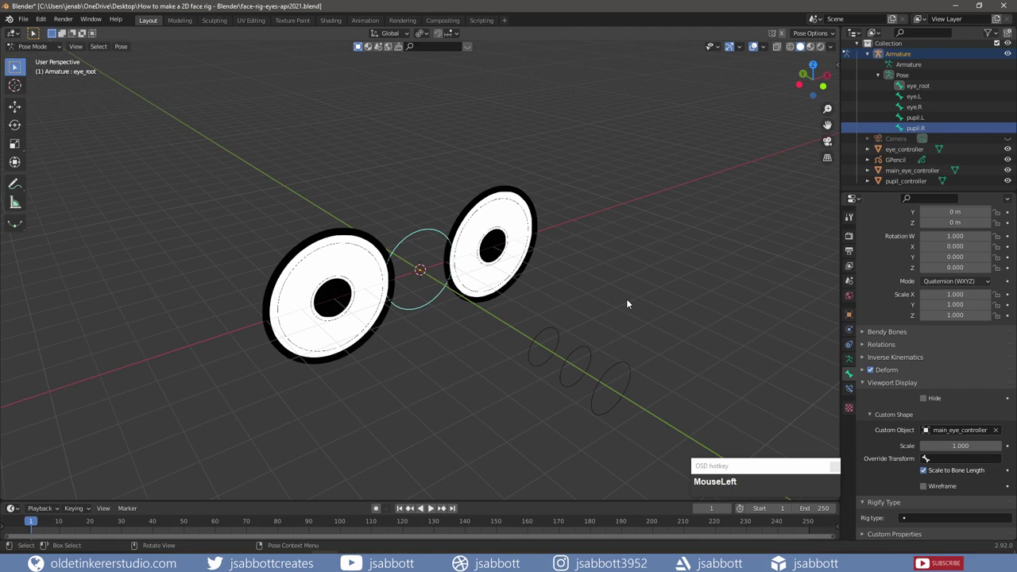
left_click(33, 46)
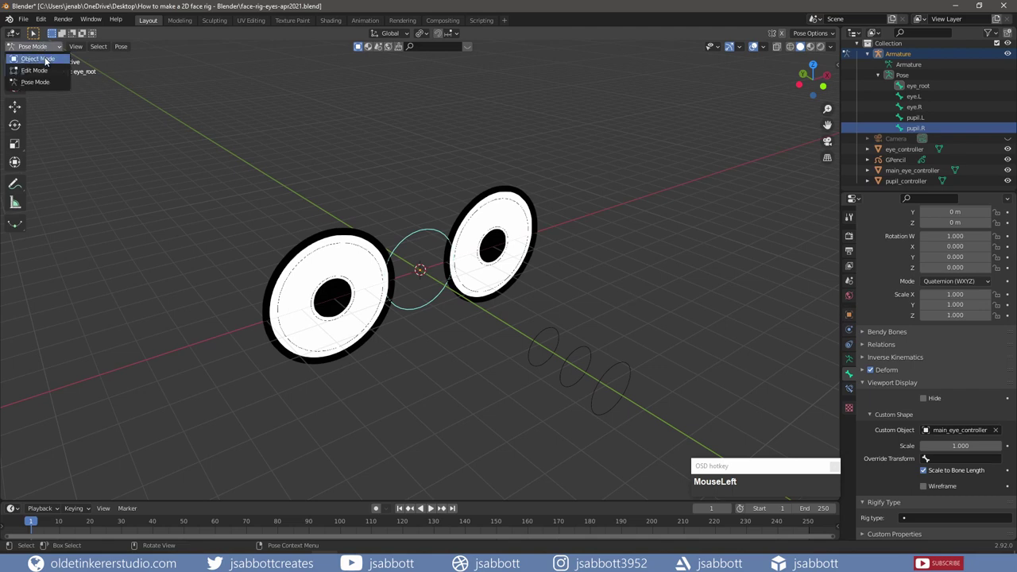
left_click(46, 60)
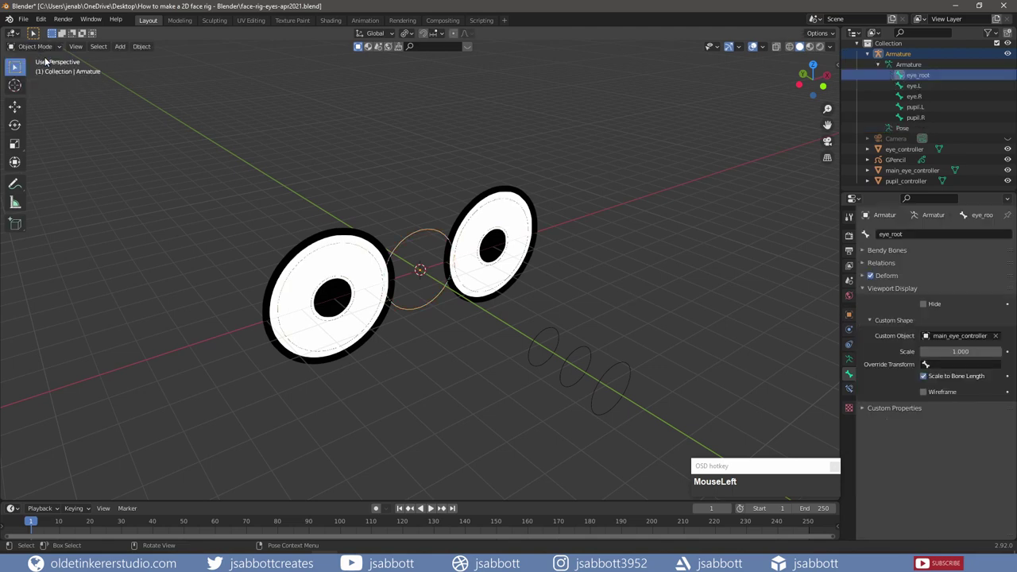
In Edit Mode, enlarge the main_eye_controller circle until the root bone's shape surrounds both eyes, and flatten it along Z into an oval
left_click(547, 332)
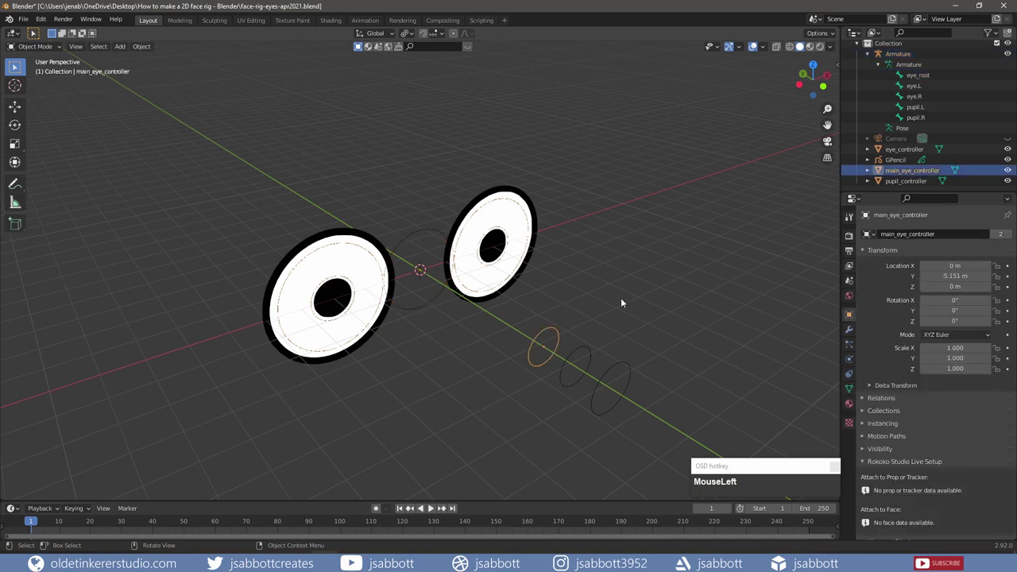
key("Tab")
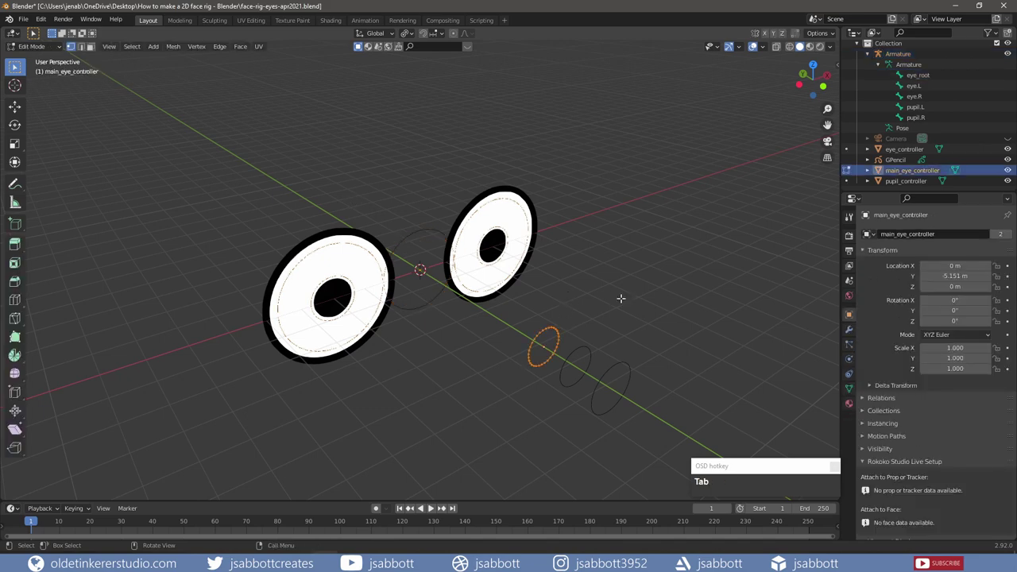
key("KP_1")
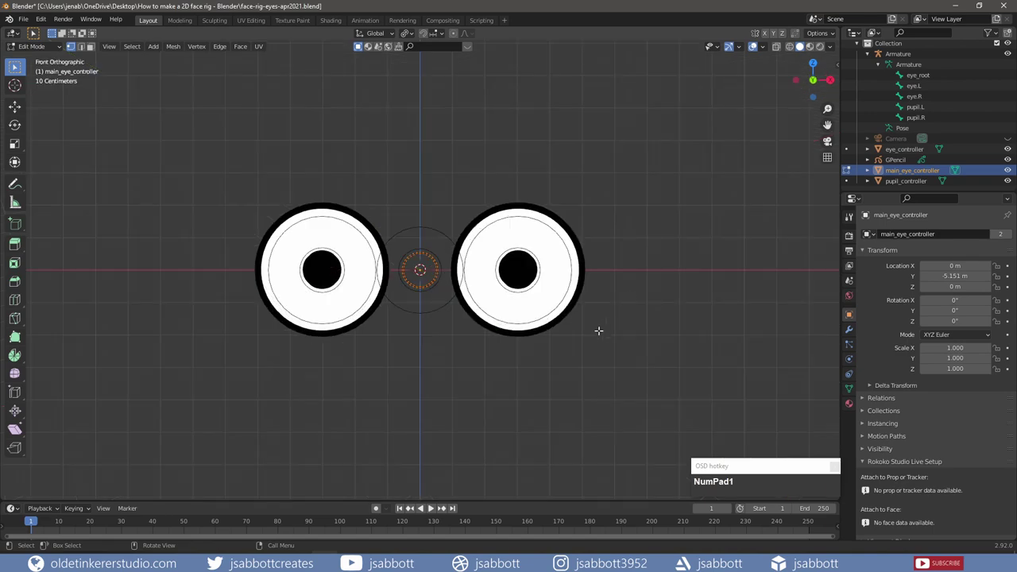
key("s")
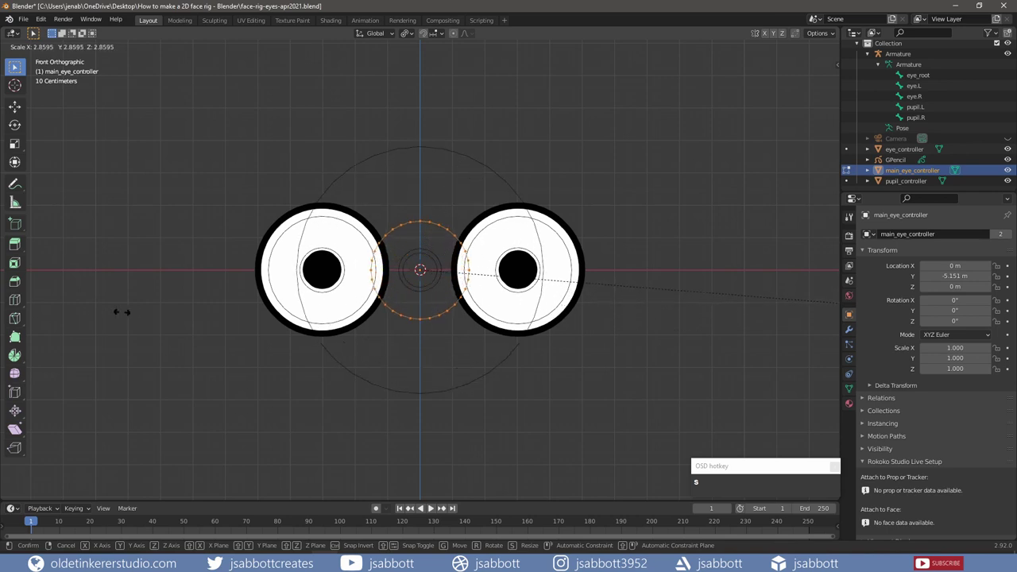
left_click(379, 305)
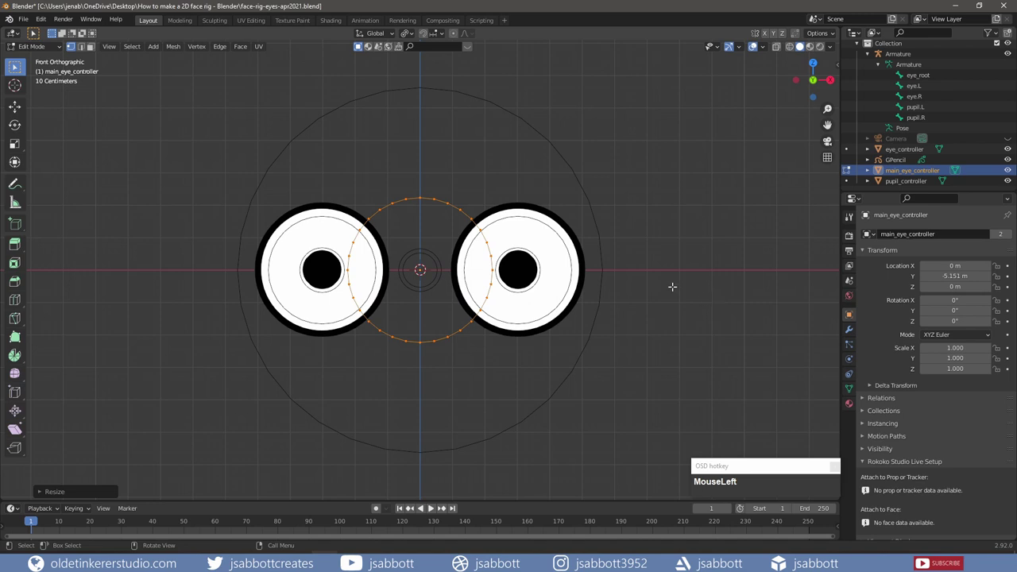
key("s")
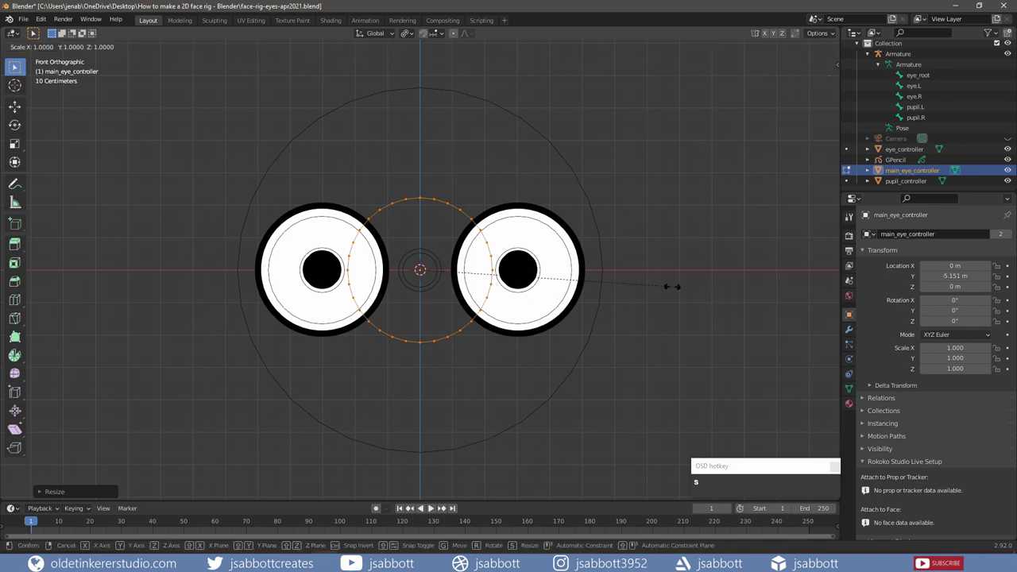
key("z")
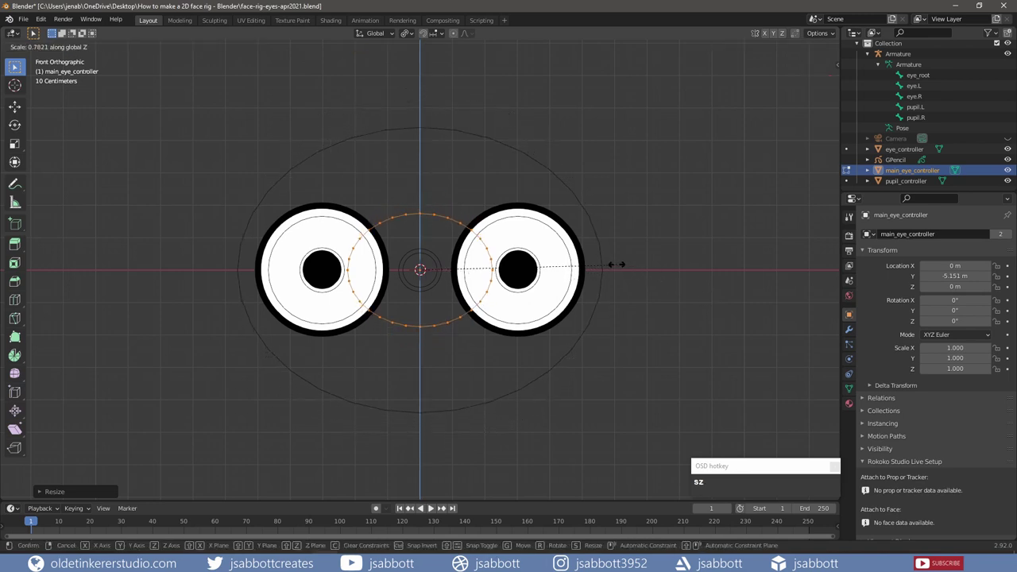
left_click(596, 258)
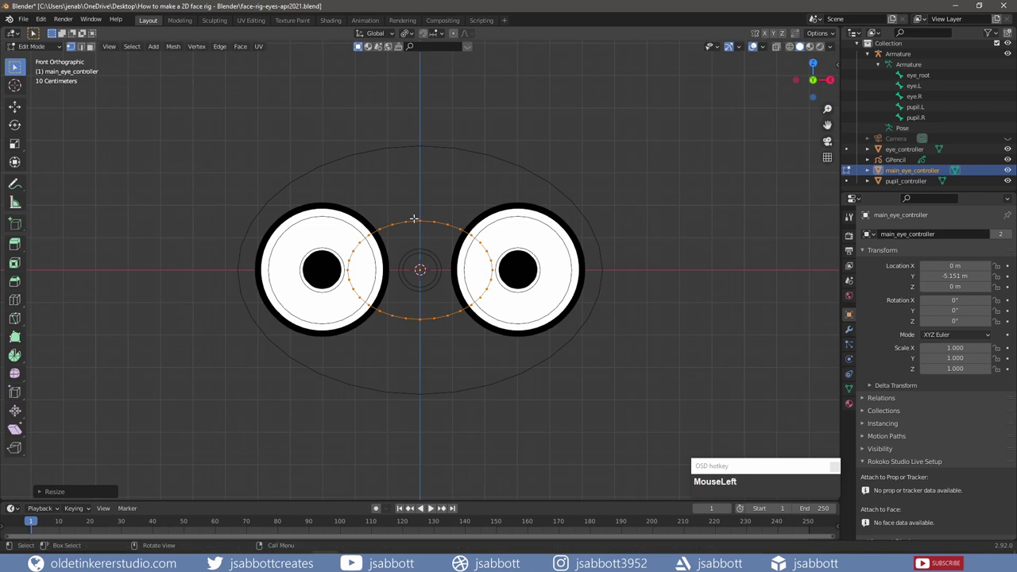
Move the oval's top middle vertices down along the Z axis to form a notch between the eyes
left_click_drag(378, 203, 452, 230)
left_click(376, 200)
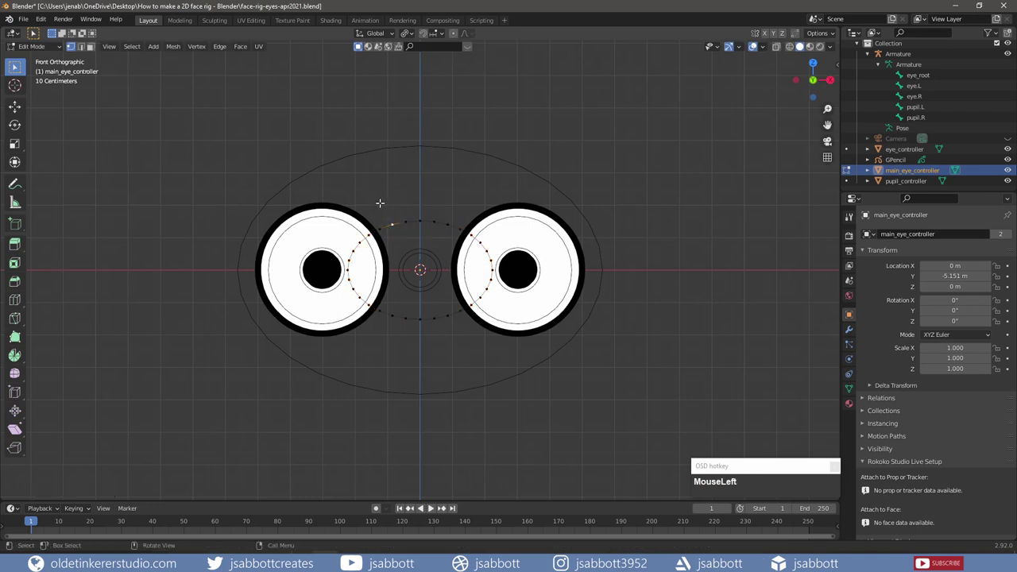
left_click_drag(378, 201, 455, 230)
key("g")
key("z")
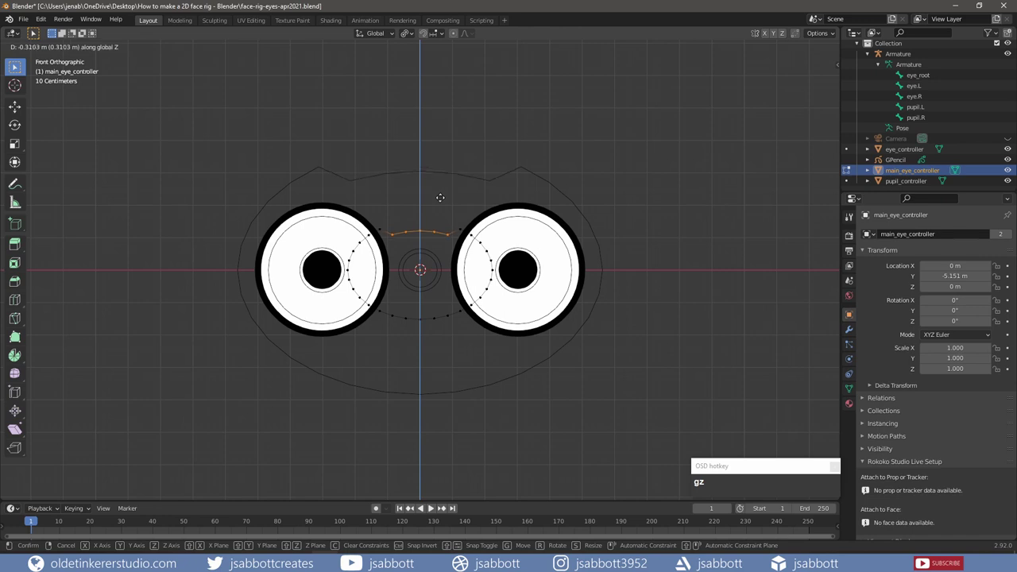
left_click(440, 200)
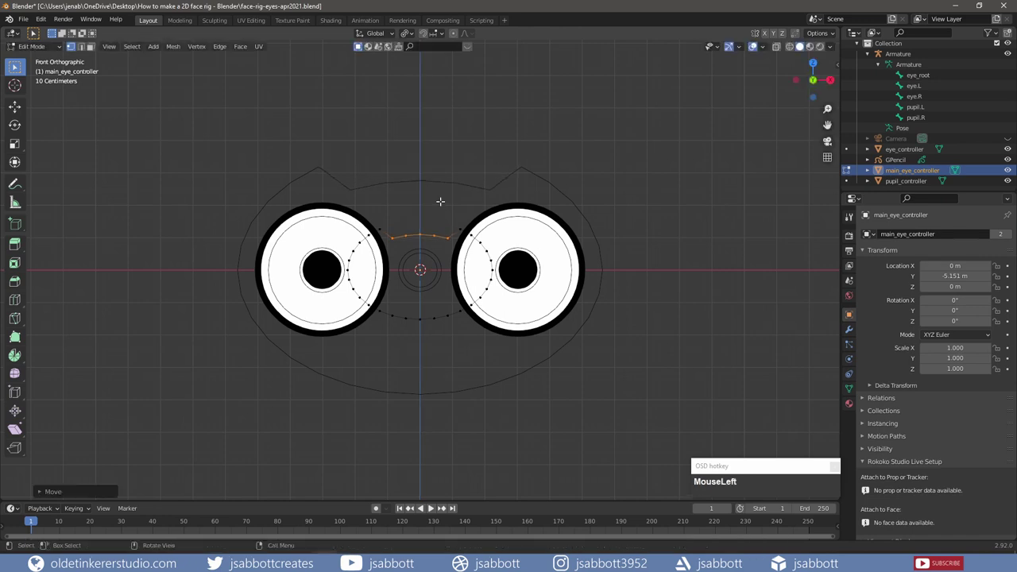
Move the oval's bottom middle vertices up about 0.4 m along the Z axis to mirror the upper notch, and return to Object Mode
left_click_drag(389, 307, 451, 326)
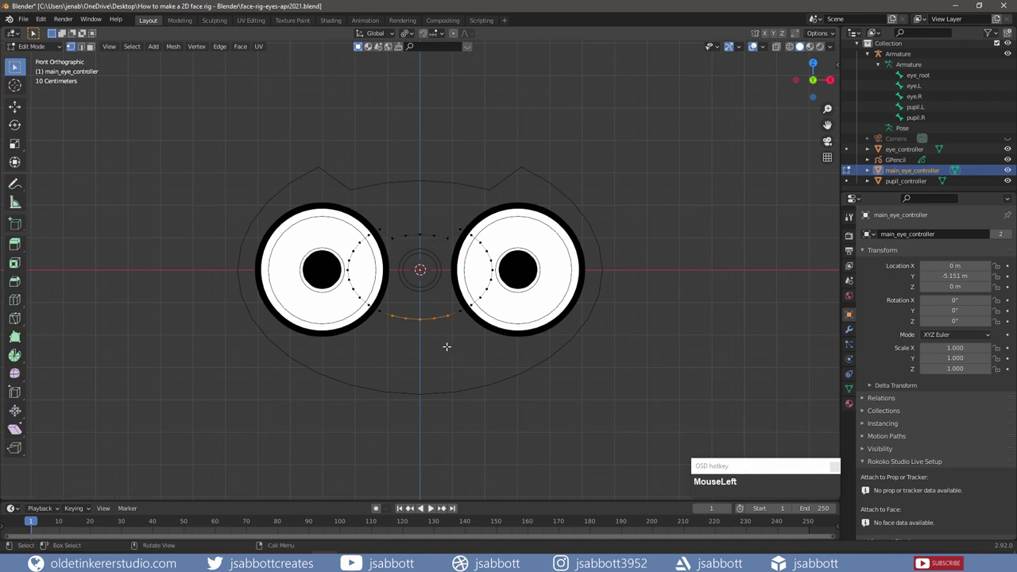
key("g")
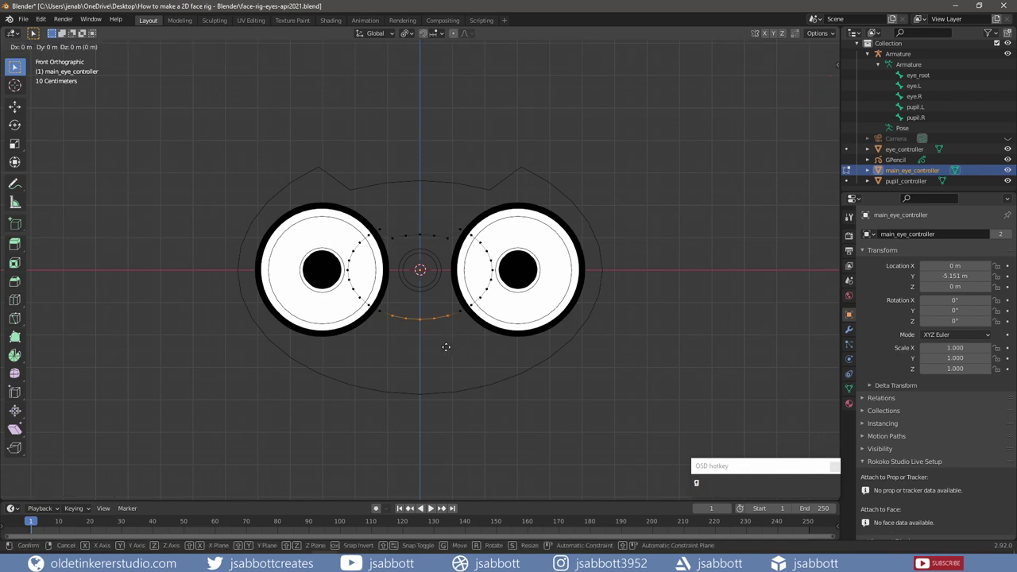
key("z")
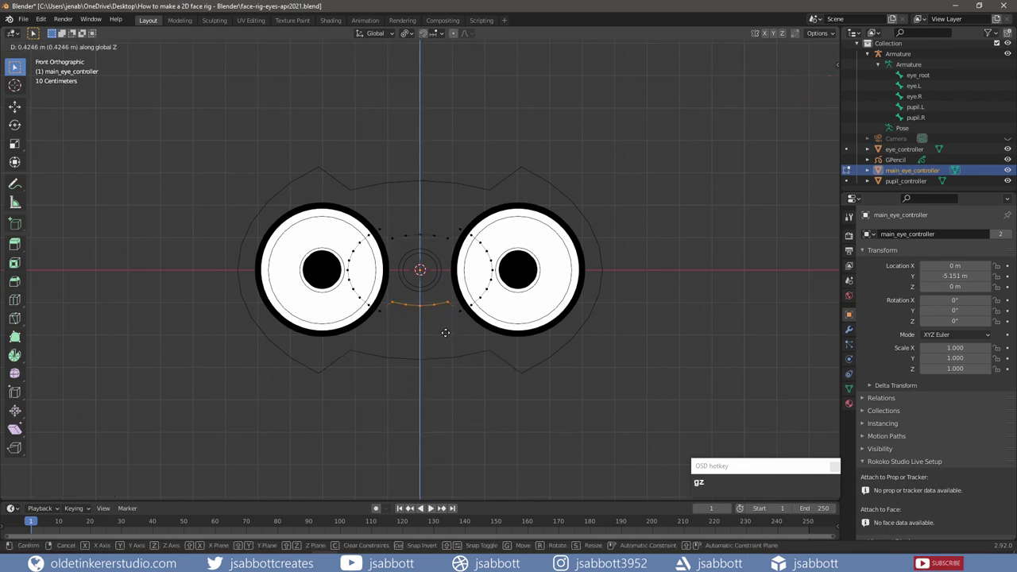
left_click(445, 333)
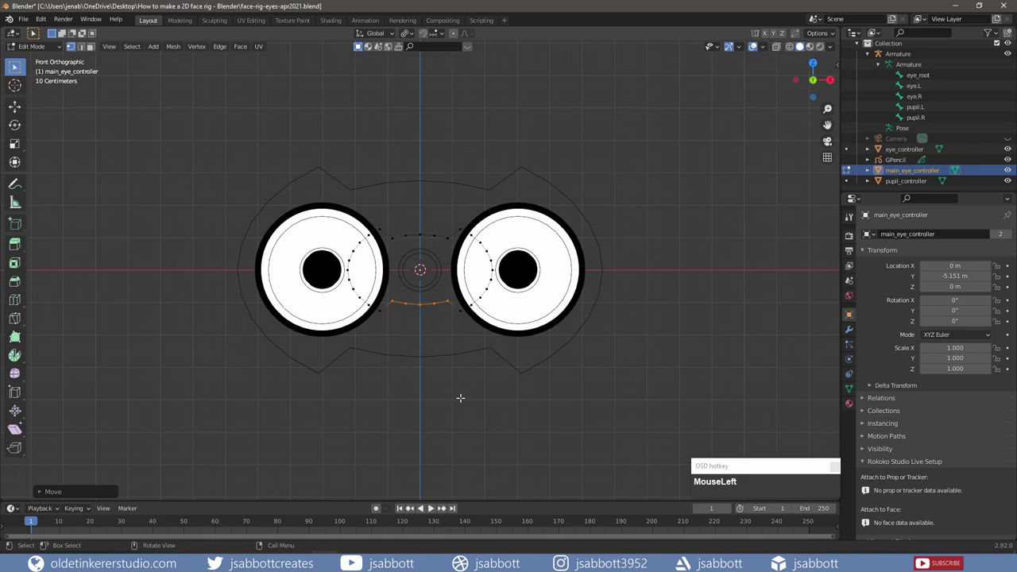
key("Tab")
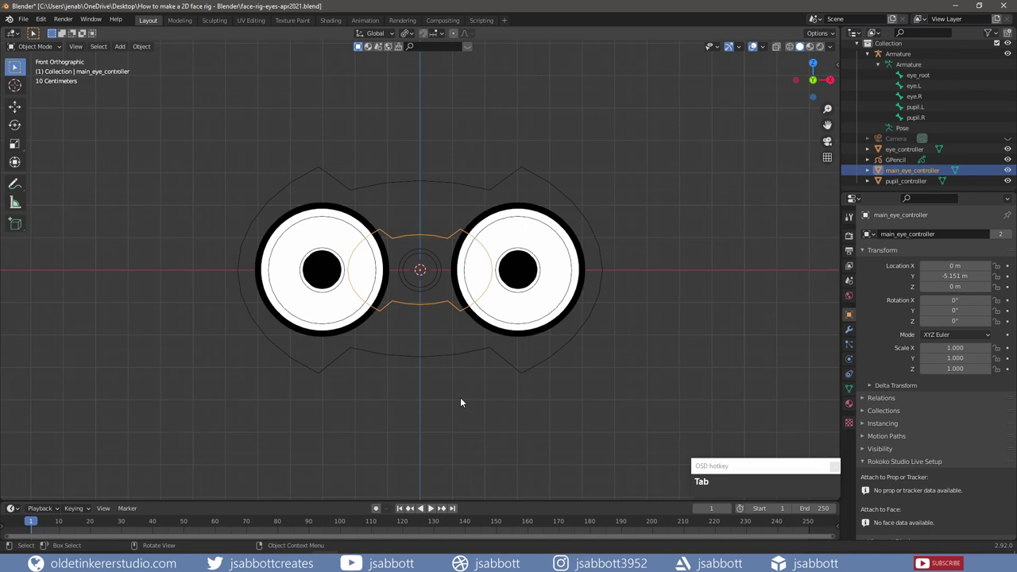
Parent the grease pencil eyes to the armature using Armature Deform With Empty Groups
left_click(319, 332)
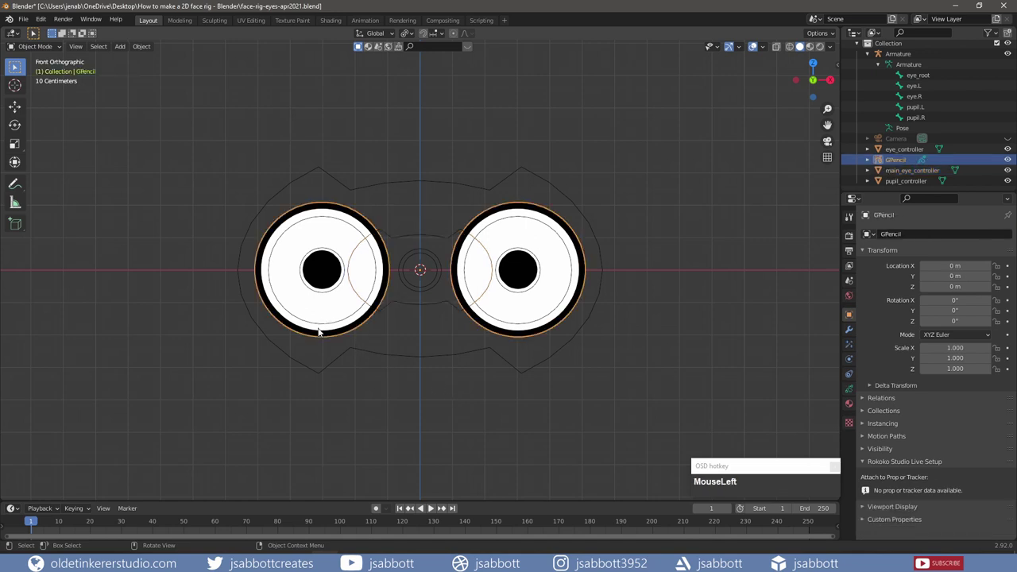
left_click(919, 75, "ctrl")
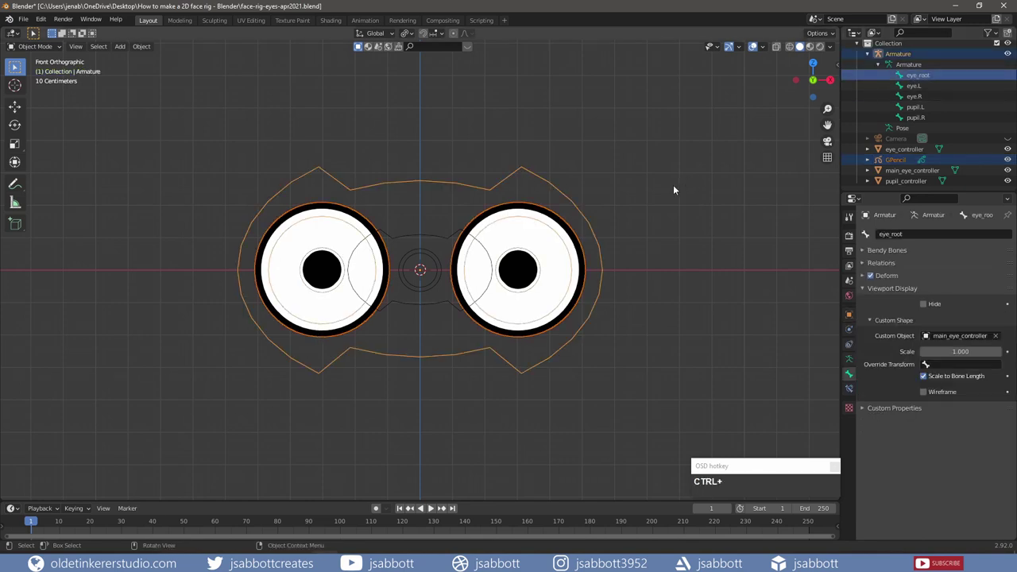
key("ctrl+p")
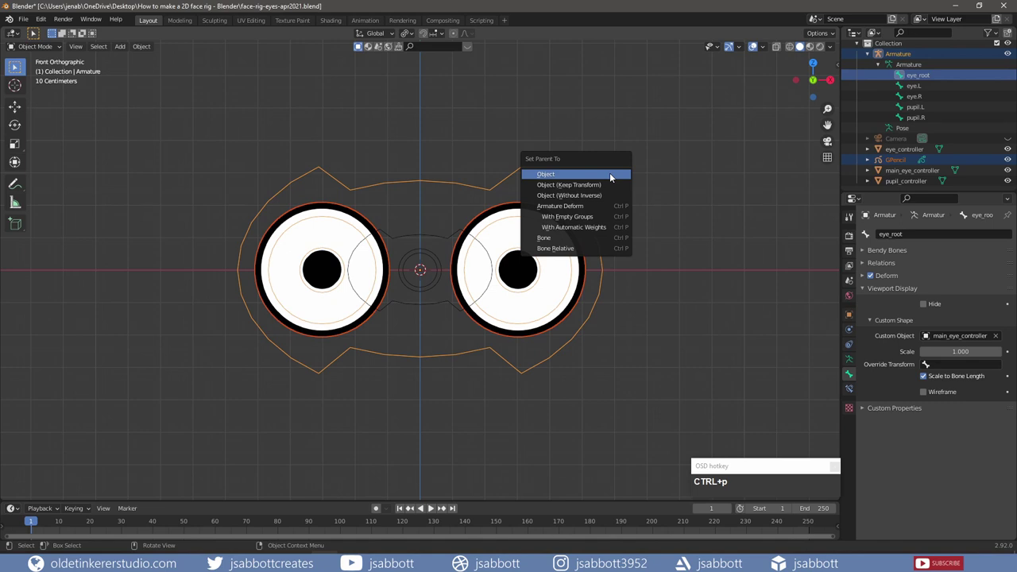
left_click(603, 217)
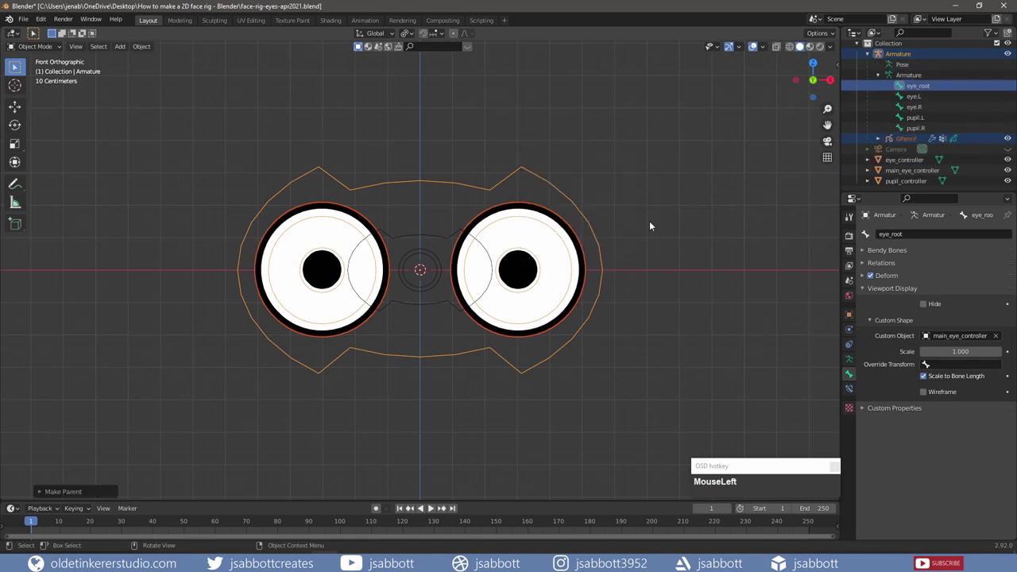
Show the vertex groups of the GPencil object to check the groups made for the bones
left_click(912, 137)
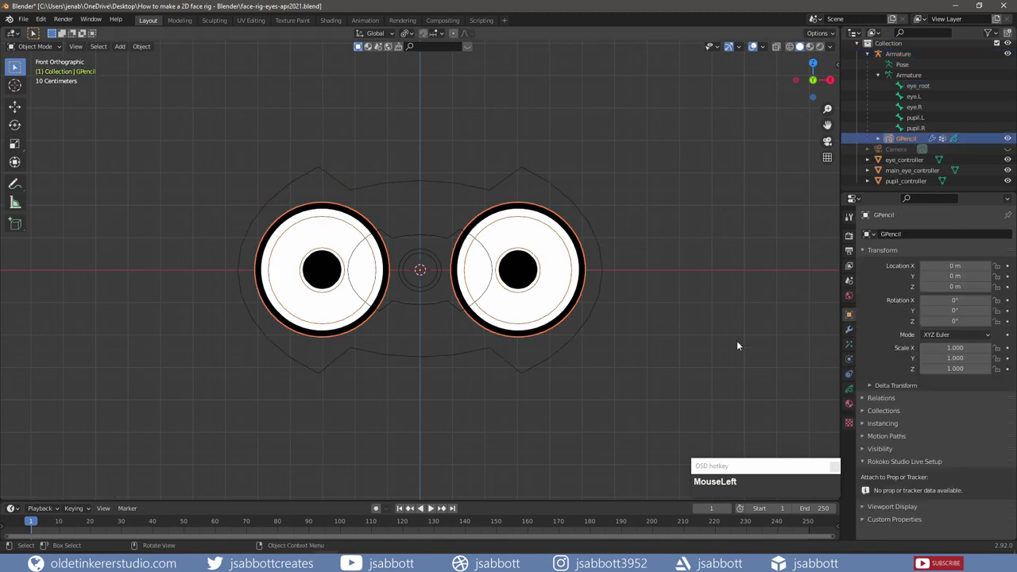
left_click(848, 389)
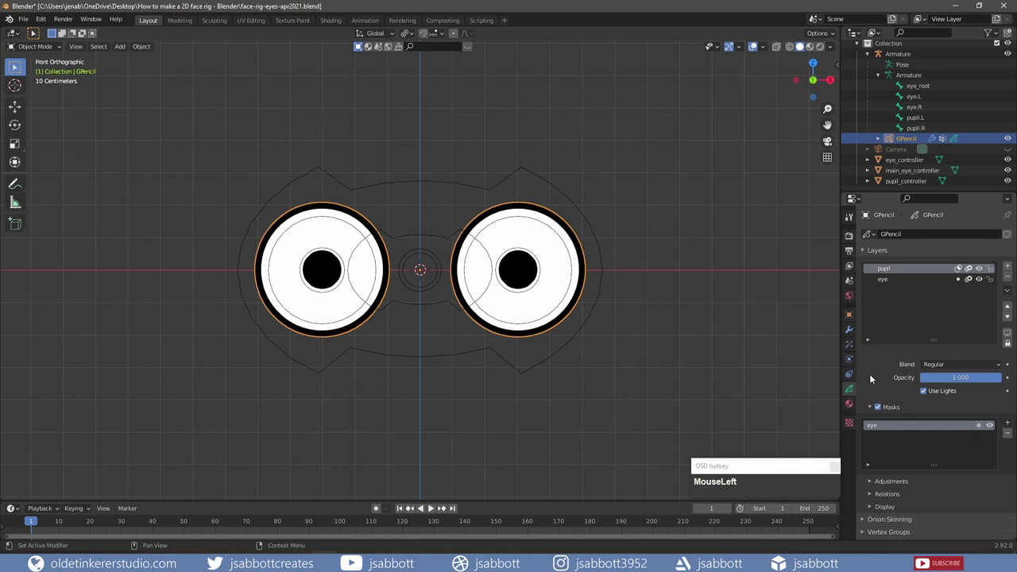
scroll(869, 378, "down", 3)
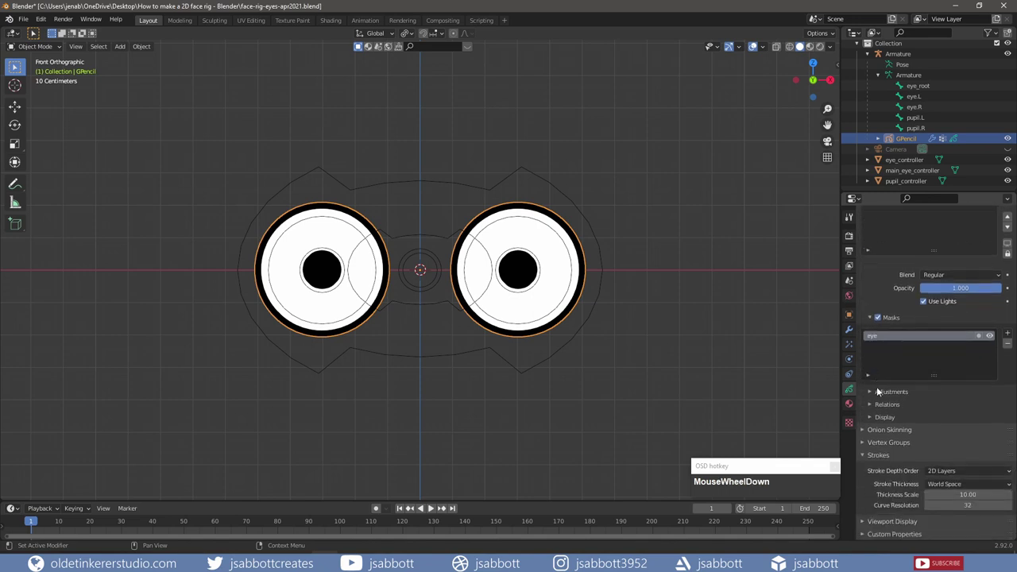
left_click(861, 442)
scroll(889, 358, "down", 3)
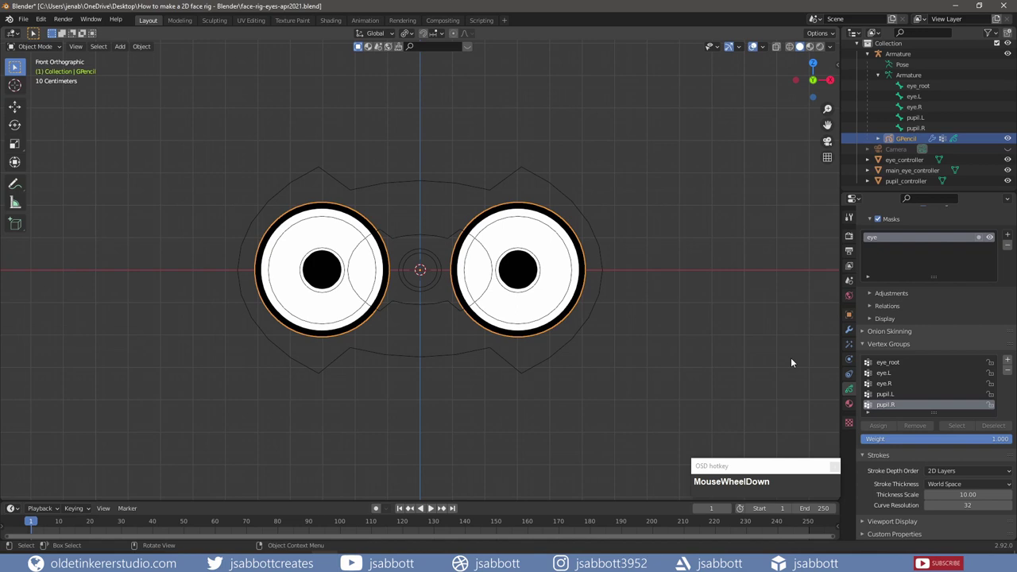
Edit the grease pencil drawing and assign the whole pupil stroke of the character's left eye to the pupil.L vertex group
left_click(481, 187)
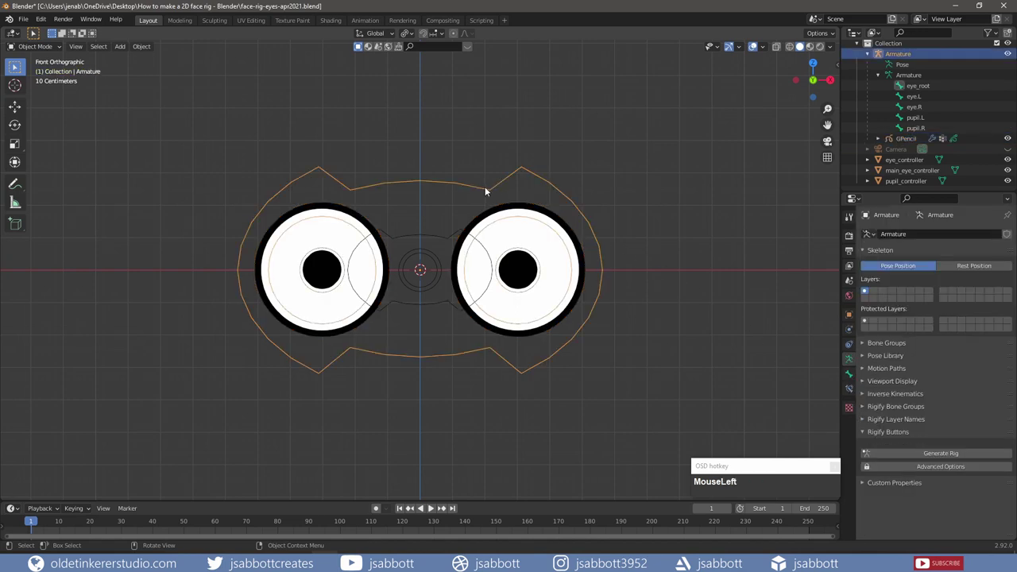
left_click(519, 270)
key("Tab")
left_click(523, 273)
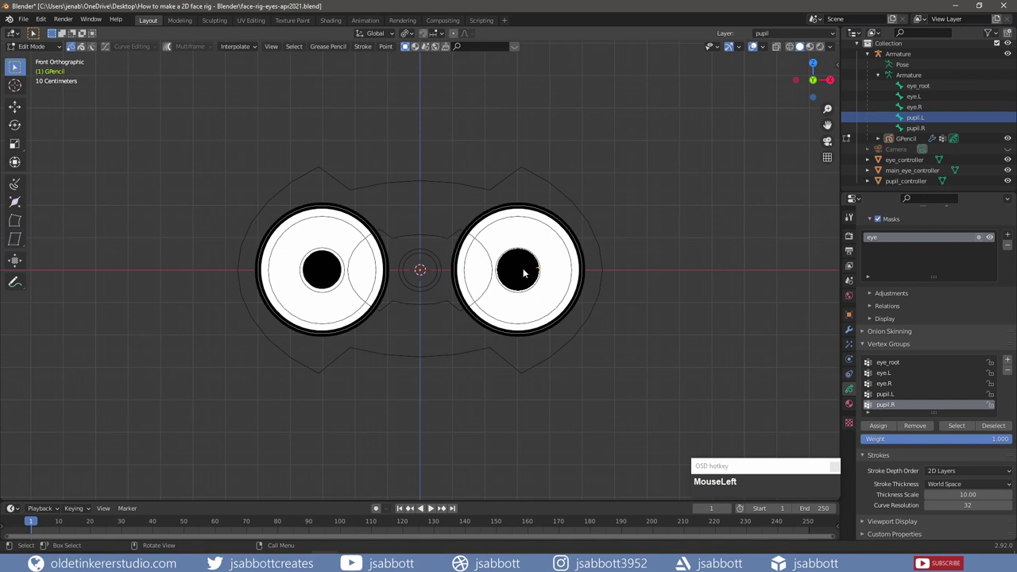
key("l")
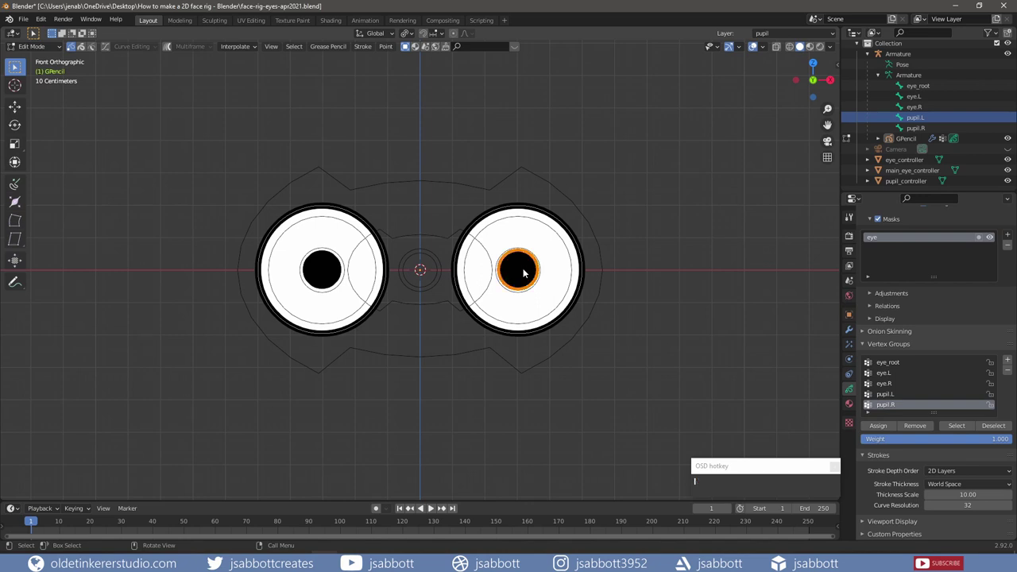
left_click(883, 394)
left_click(879, 427)
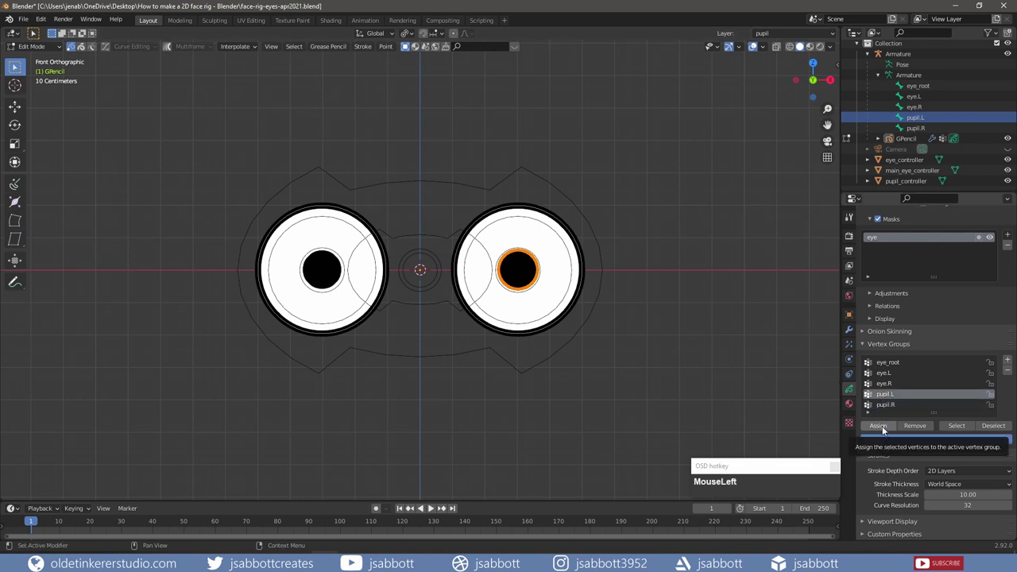
Assign the full outline stroke of the character's left eye to the eye.L vertex group
left_click(576, 247)
key("l")
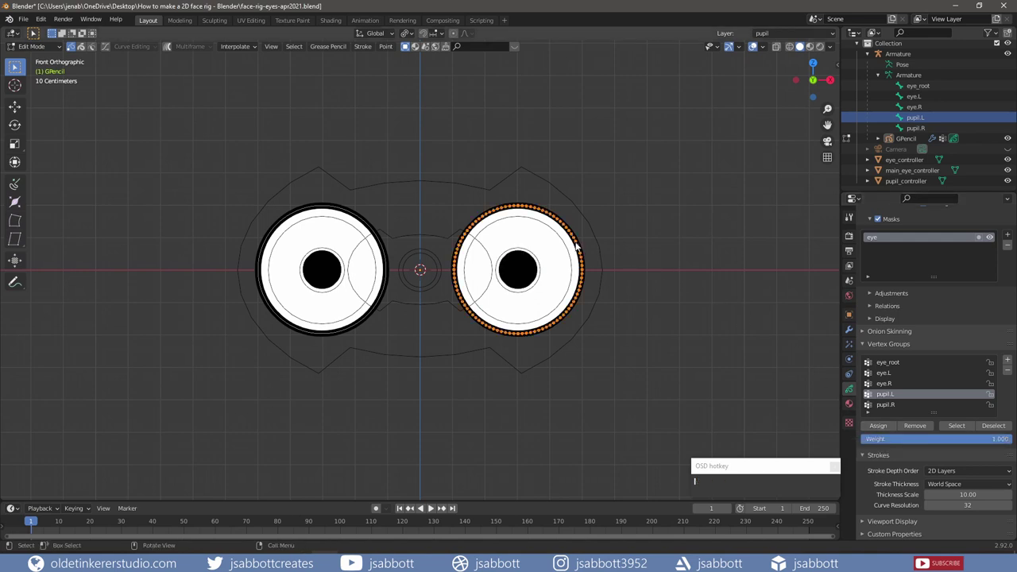
left_click(881, 373)
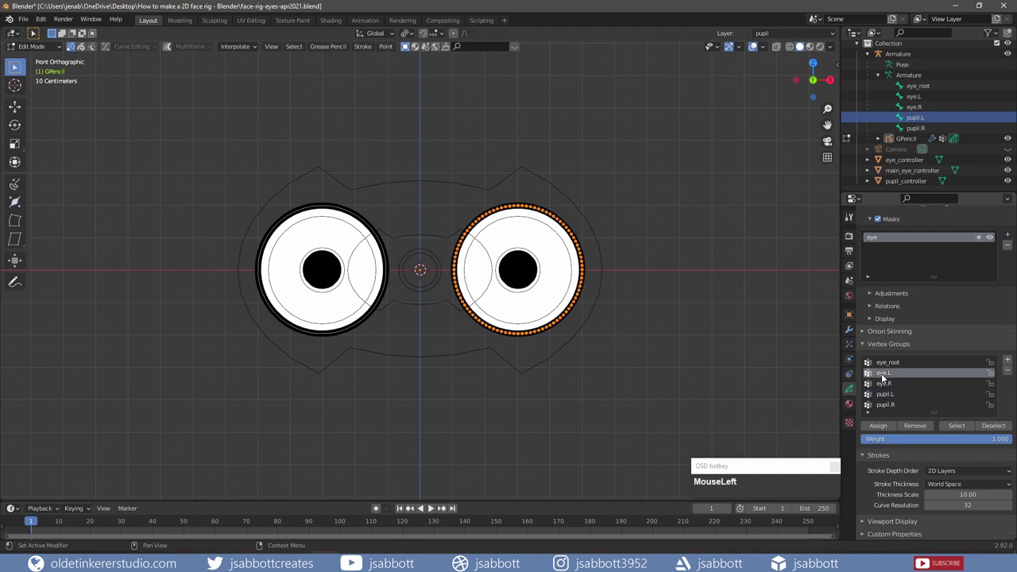
left_click(877, 427)
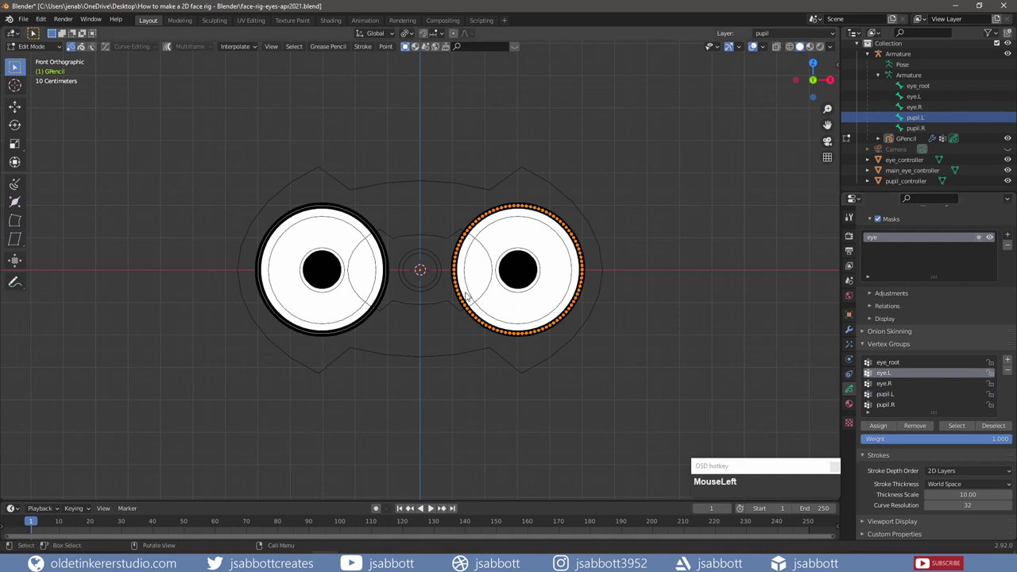
Assign the entire pupil stroke of the character's right eye to the pupil.R vertex group
left_click(329, 268)
key("l")
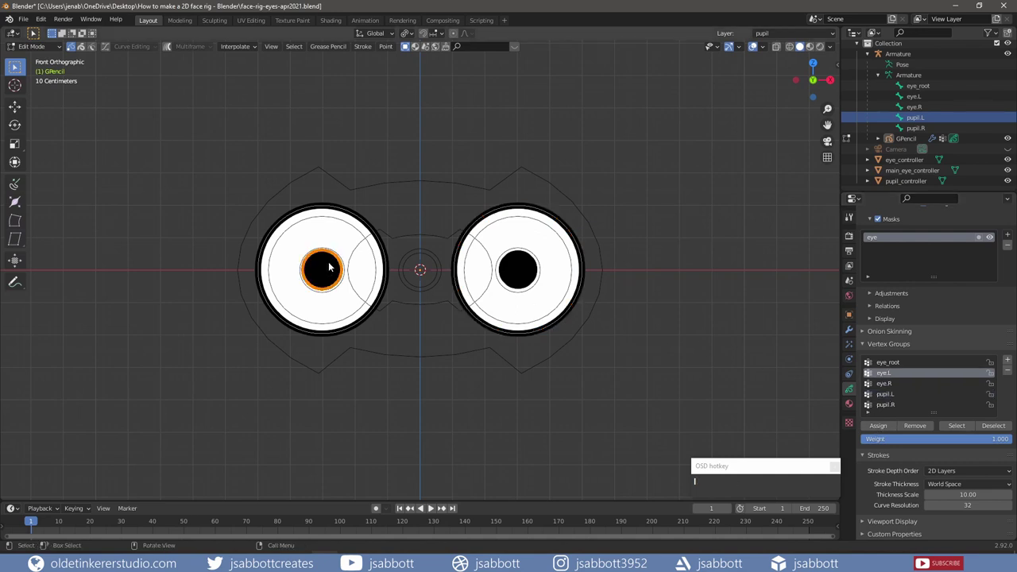
left_click(889, 405)
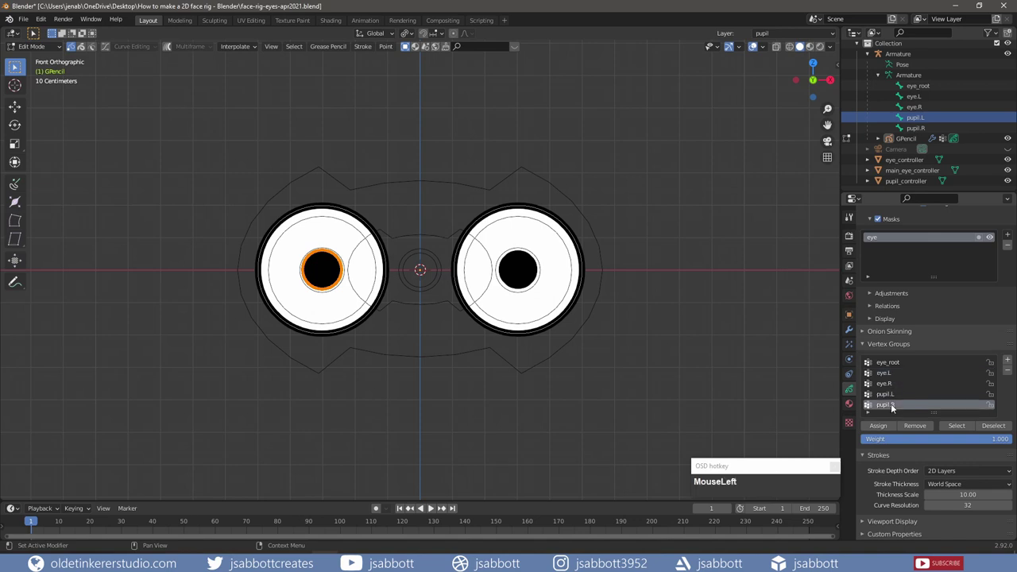
left_click(877, 425)
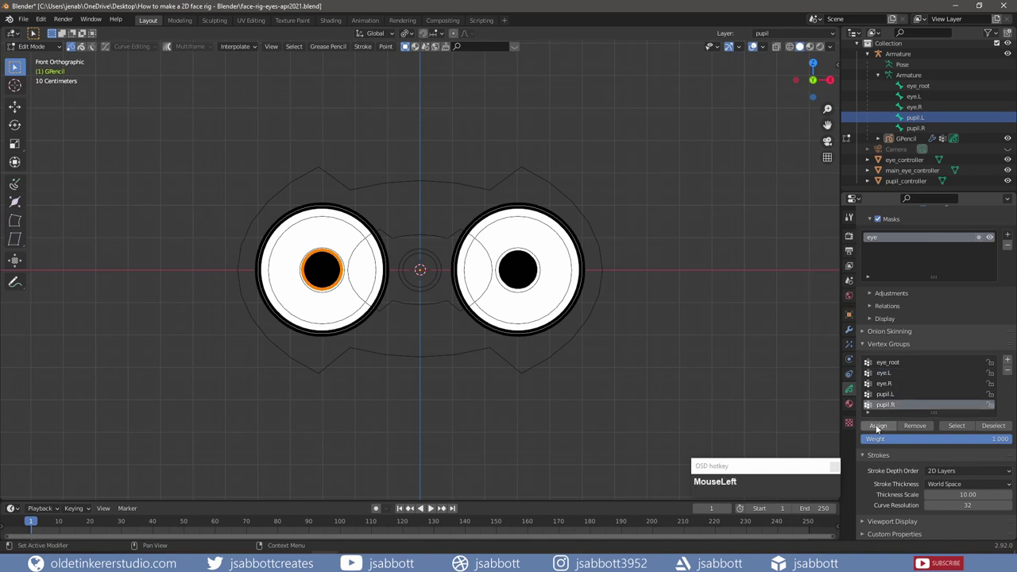
Assign the outline stroke of the character's right eye to the eye.R vertex group and return to Object Mode
left_click(335, 209)
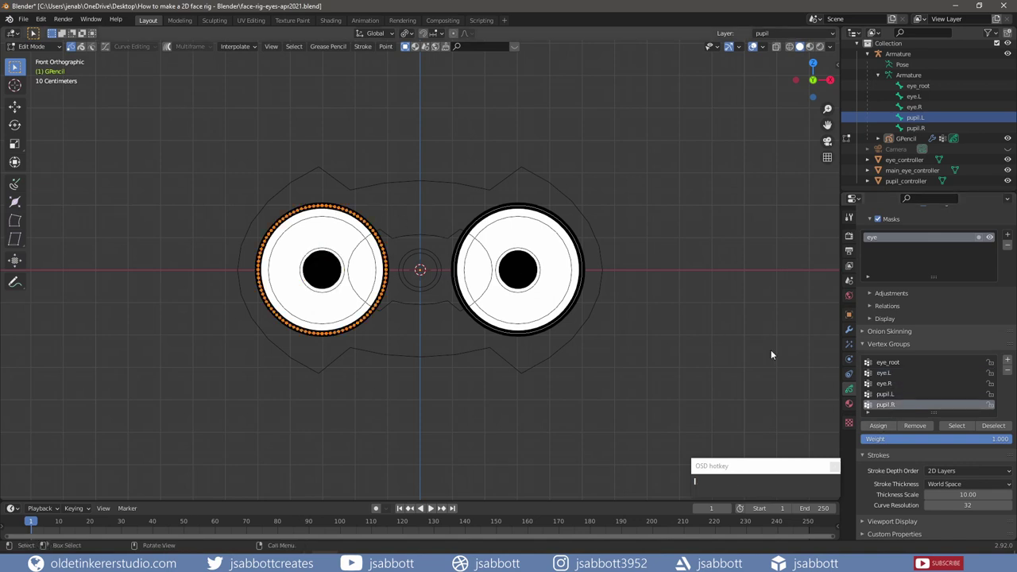
left_click(884, 383)
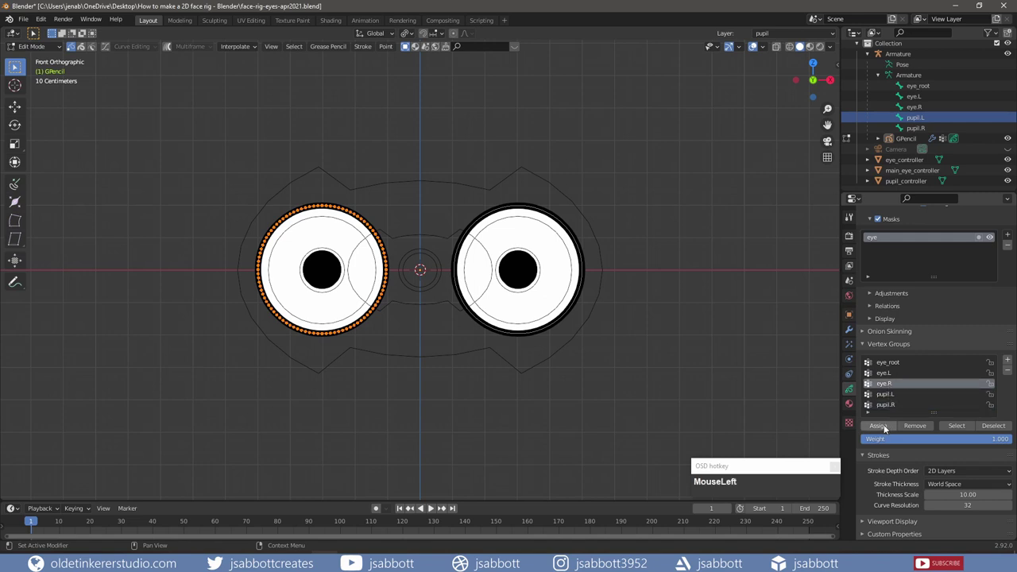
left_click(877, 425)
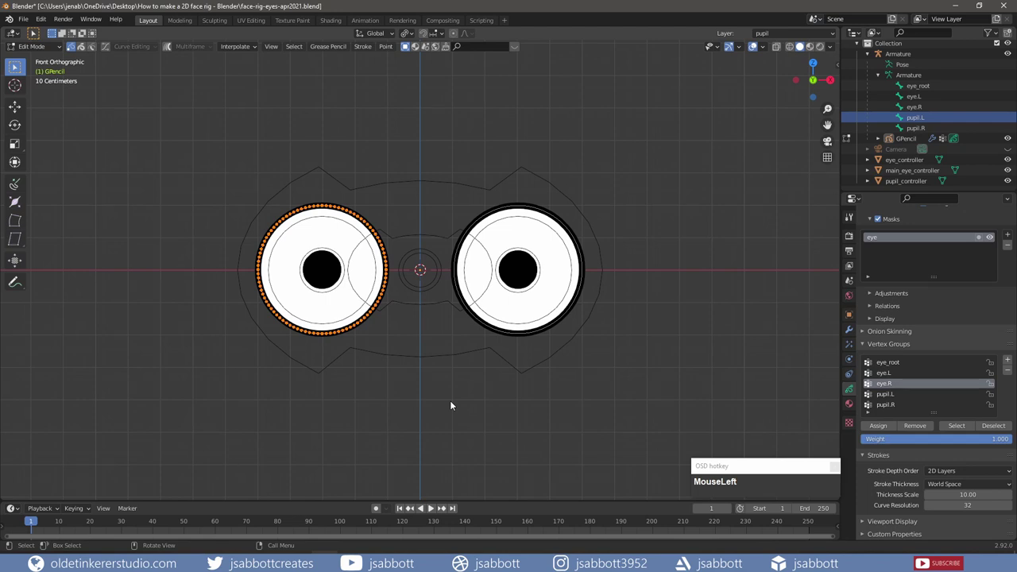
key("Tab")
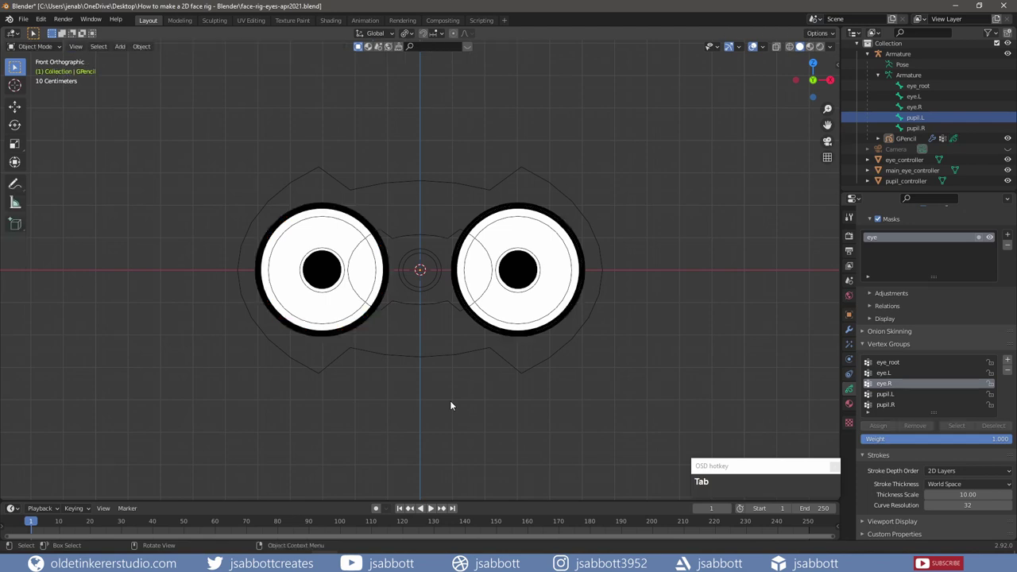
Select the armature and switch it to Pose Mode
left_click(420, 240)
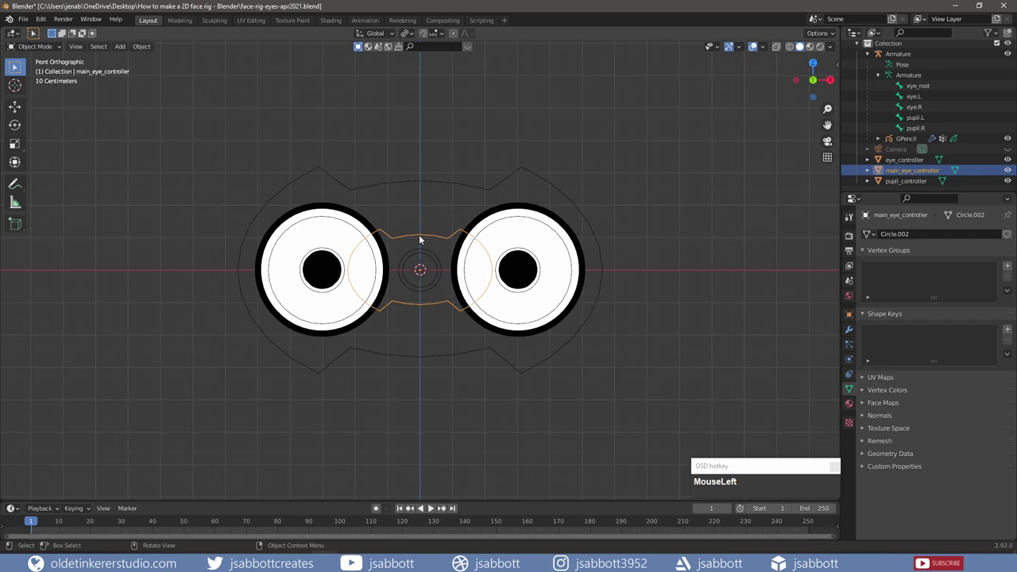
left_click(40, 47)
left_click(400, 184)
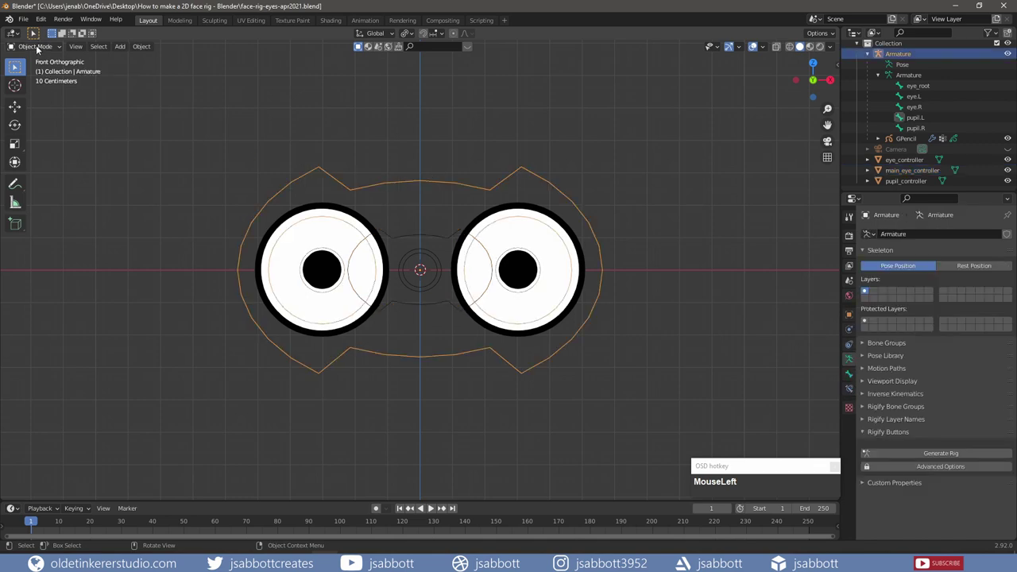
left_click_drag(62, 48, 40, 82)
left_click(142, 288)
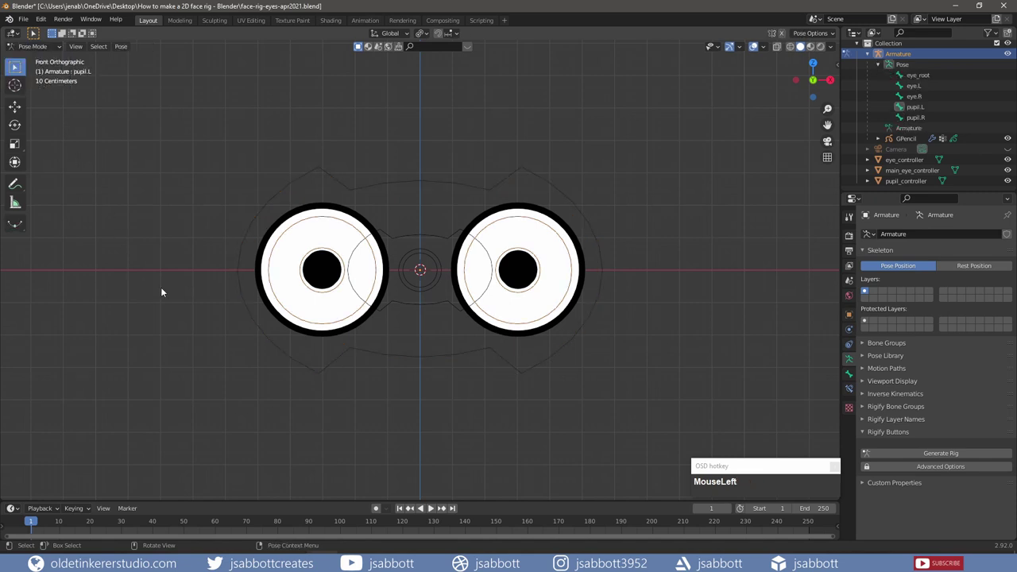
Test the pupil.L bone by moving and scaling it, undoing each change
left_click(528, 294)
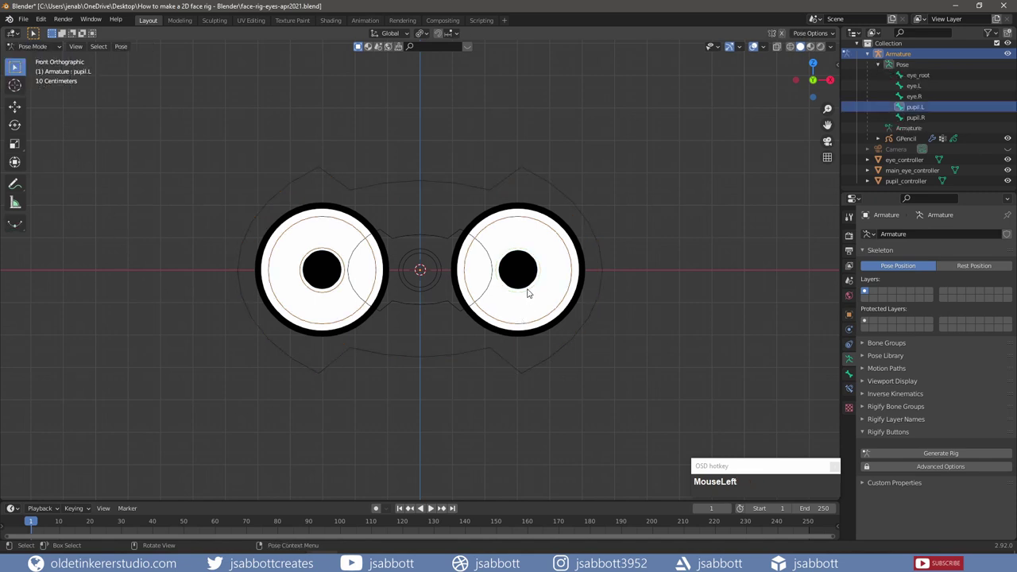
key("g")
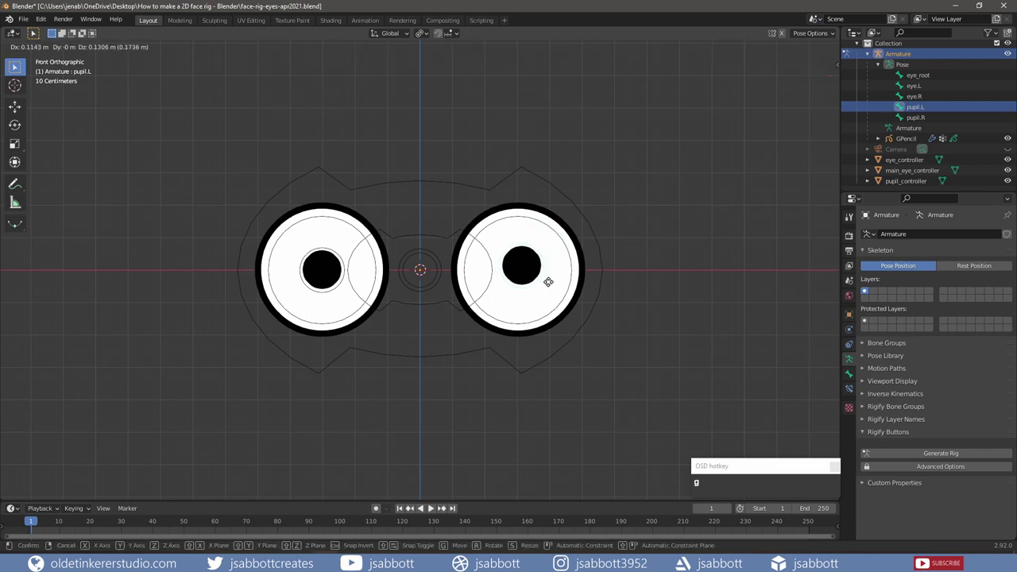
left_click(545, 281)
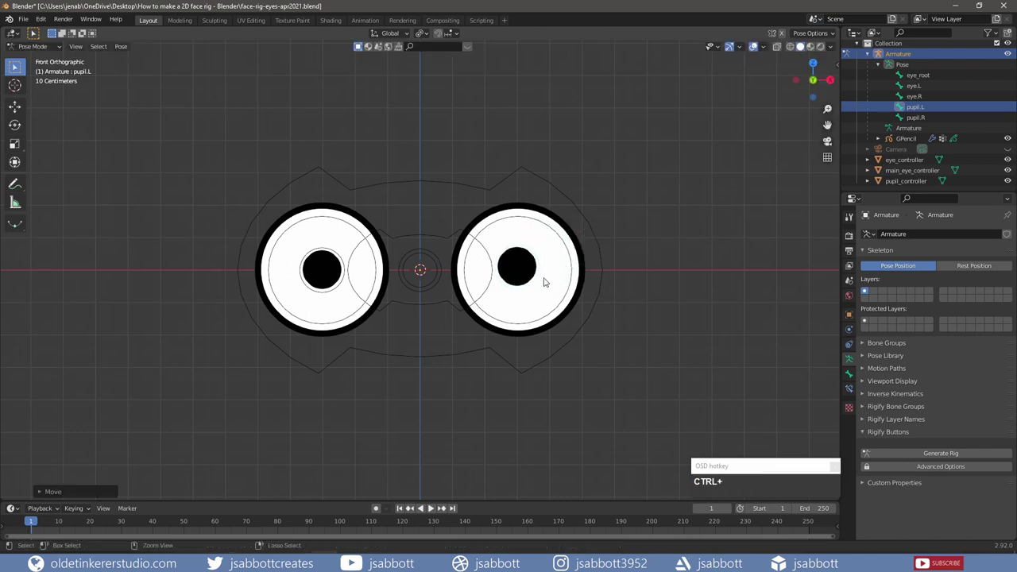
key("ctrl+z")
key("s")
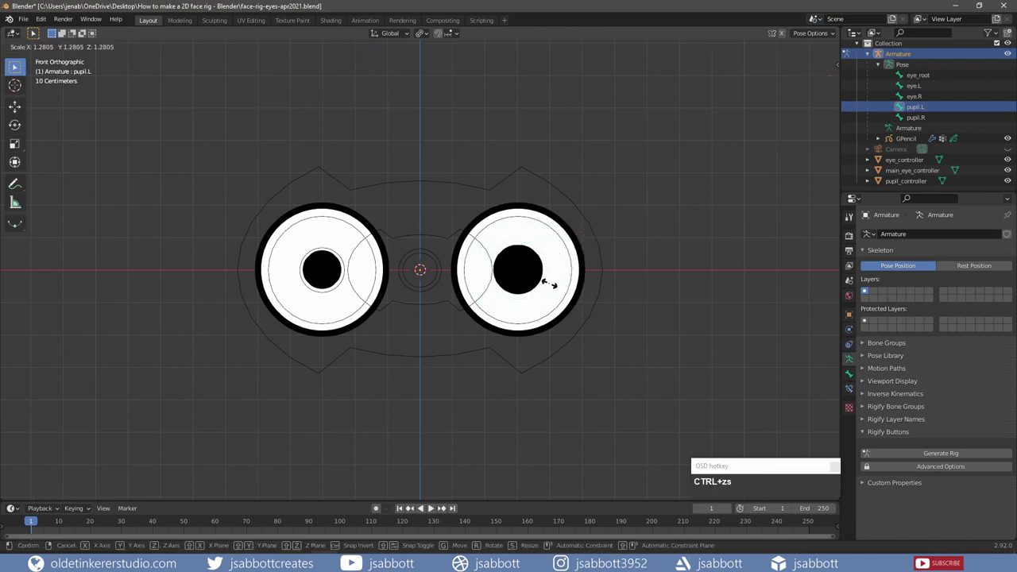
left_click(545, 283)
key("ctrl+z")
Test the eye.L and eye.R bones by moving each one and undoing the move
left_click(567, 256)
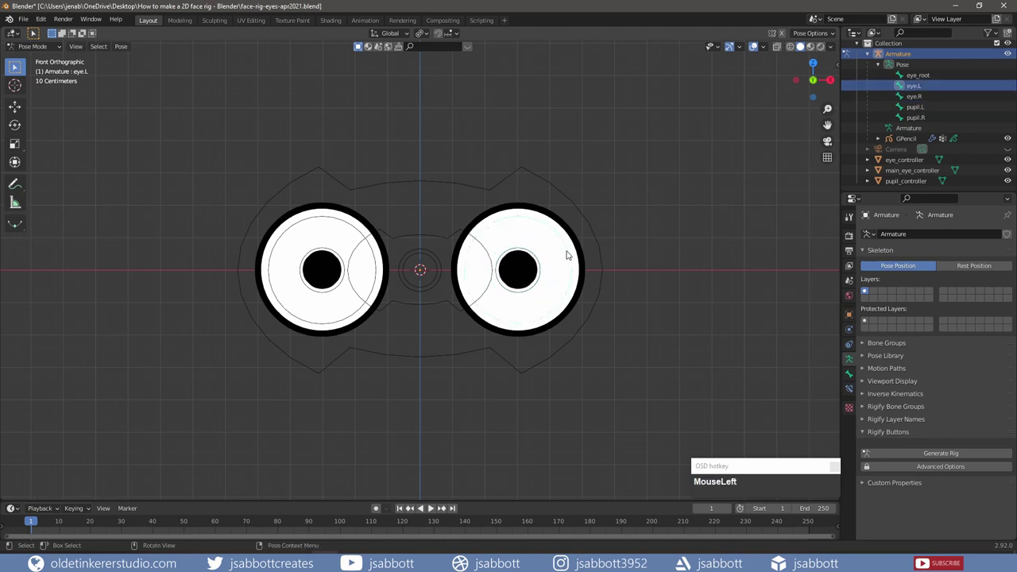
mouse_move(567, 256)
left_mouse_down()
mouse_move(563, 200)
mouse_move(565, 257)
mouse_move(582, 252)
left_mouse_up()
key("ctrl+z")
left_click(326, 220)
key("g")
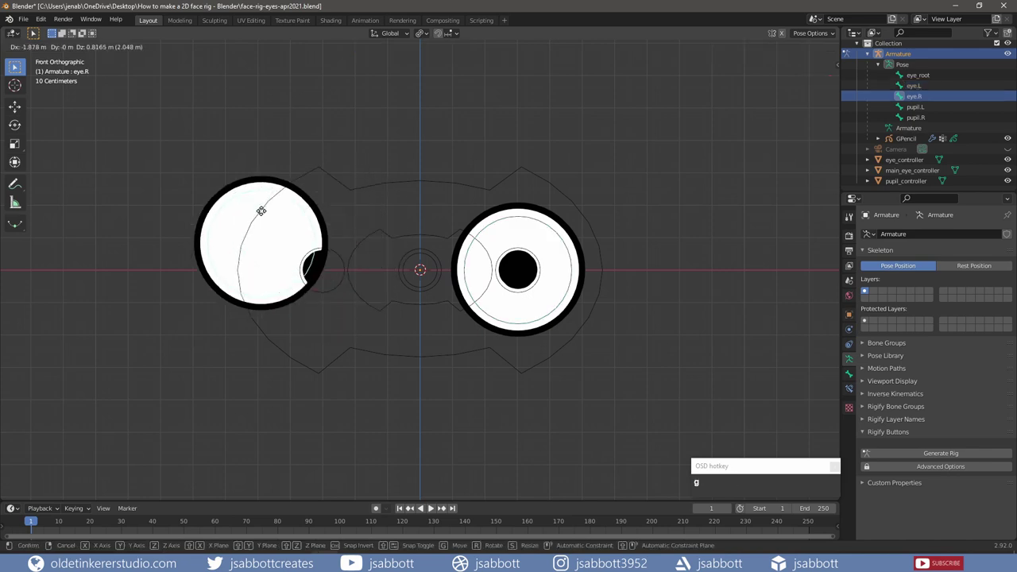
left_click(312, 222)
key("ctrl+z")
Test the pupil.R bone by moving and scaling it, undoing each change
left_click(318, 251)
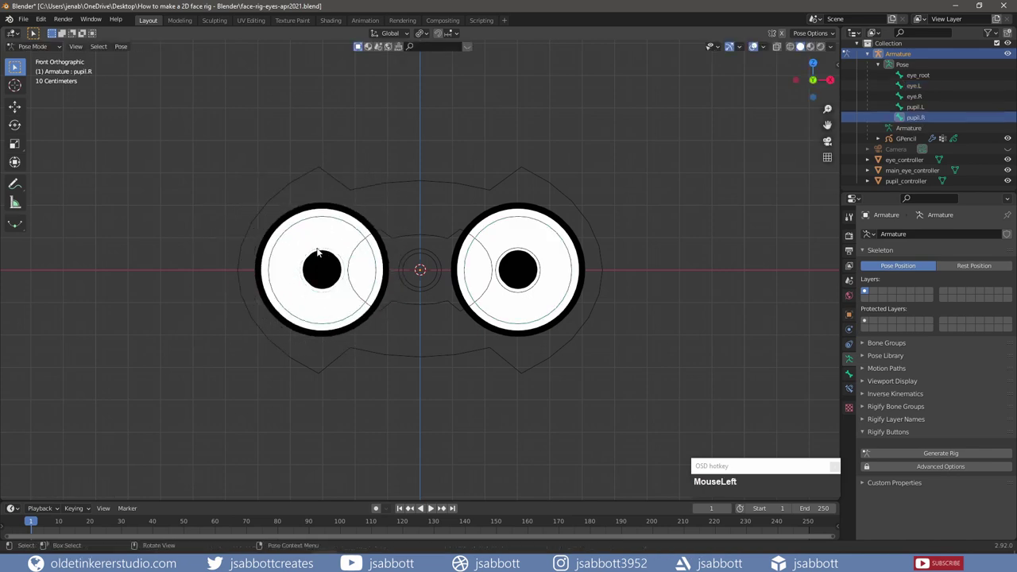
mouse_move(318, 251)
left_mouse_down()
mouse_move(302, 239)
mouse_move(306, 246)
left_mouse_up()
key("ctrl+z")
key("s")
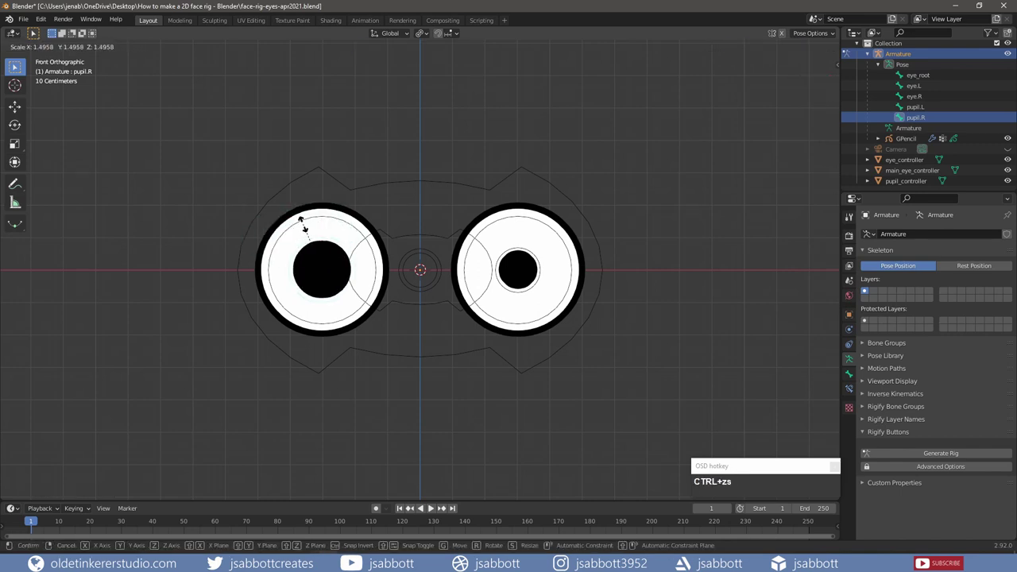
left_click(302, 225)
key("ctrl+z")
Save the file and switch the armature to Edit Mode
key("ctrl+s")
left_click(34, 46)
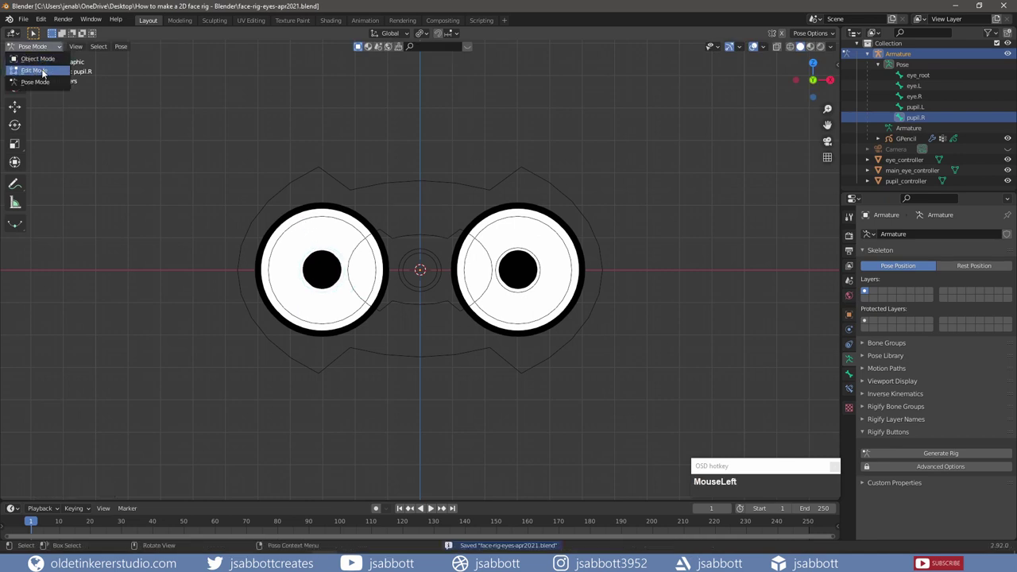
left_click(43, 73)
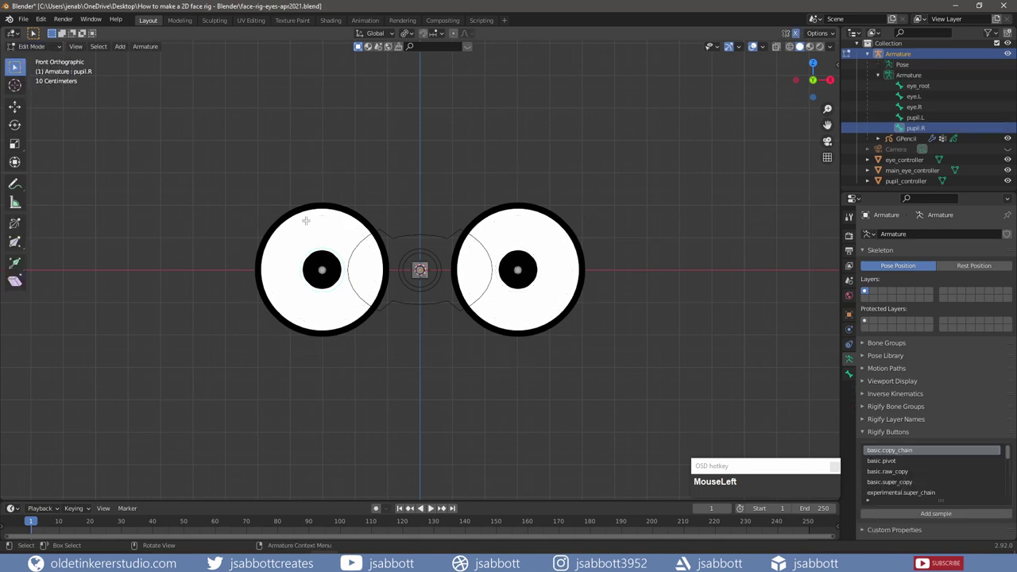
Select the eye.L and pupil.L bones and parent them with Keep Offset
left_click_drag(505, 175, 614, 341)
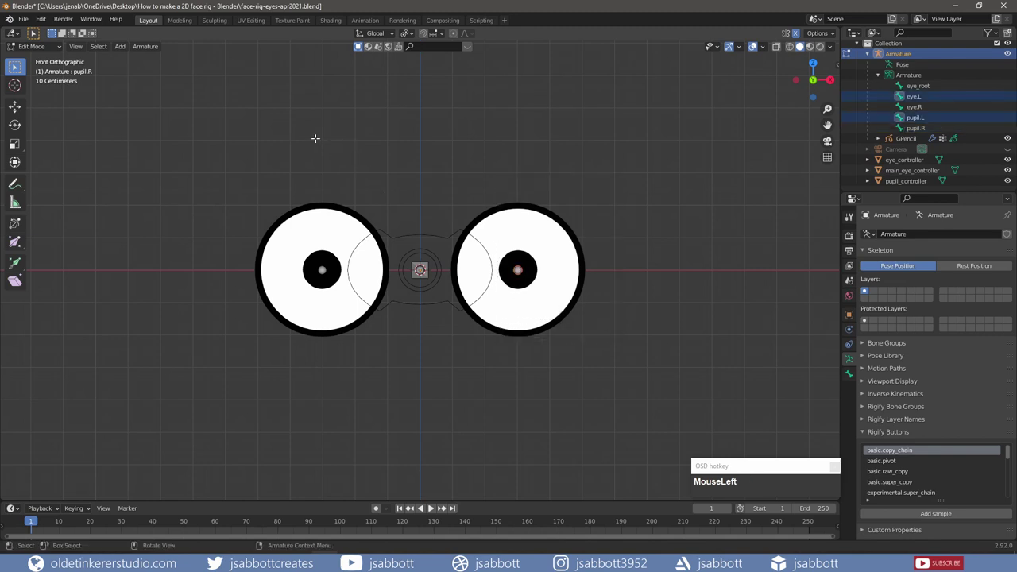
key("ctrl+p")
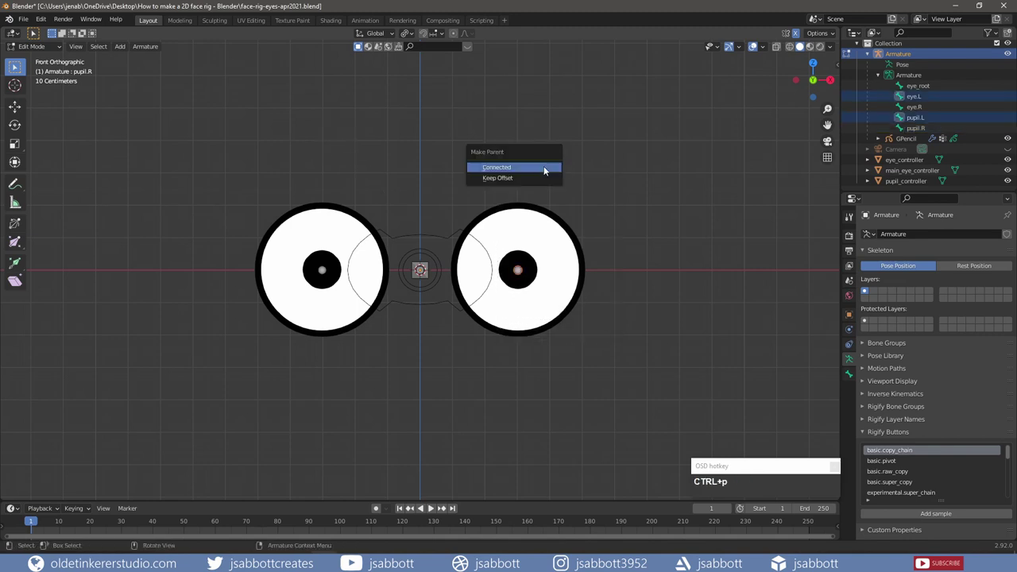
left_click(541, 177)
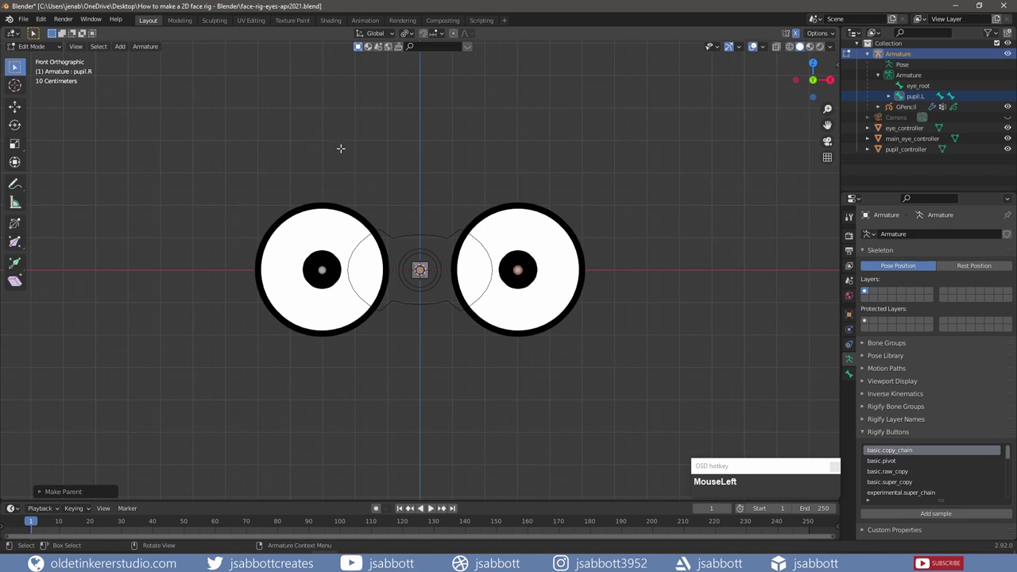
Parent the selected eye and pupil bones to the eye_root bone with Keep Offset and return to Object Mode
middle_click_drag(340, 148, 381, 193)
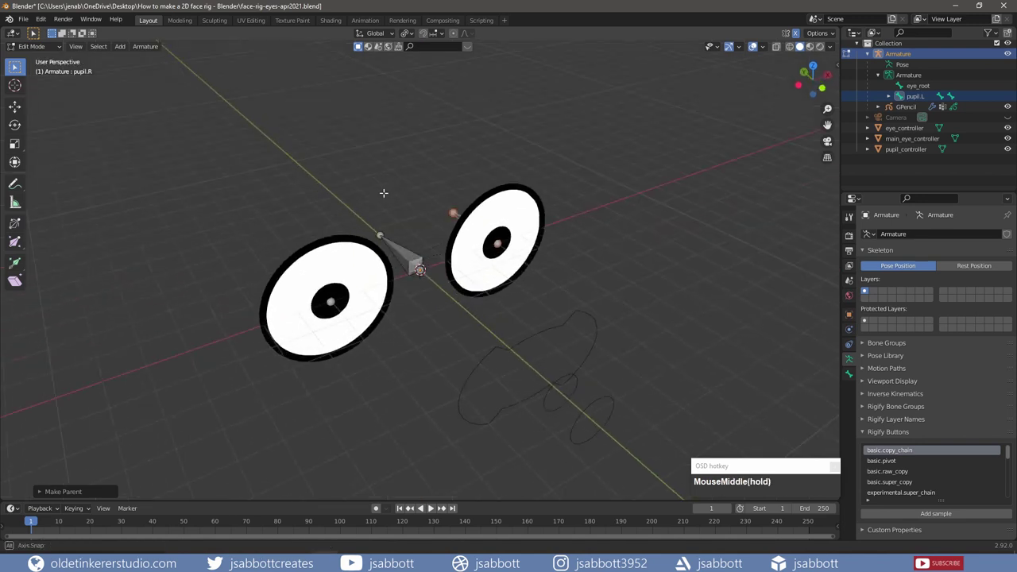
left_click(401, 249, "shift")
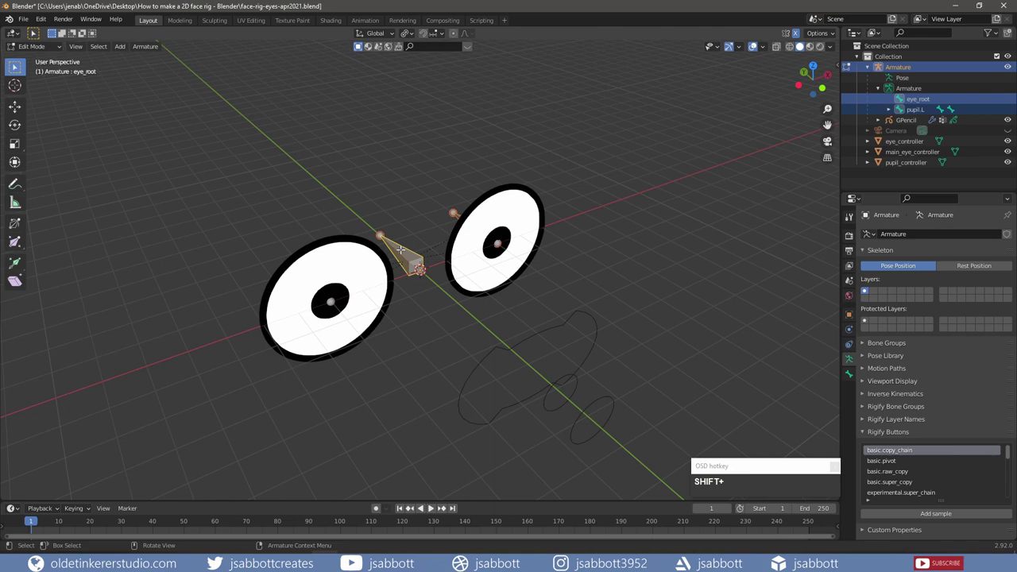
key("ctrl+p")
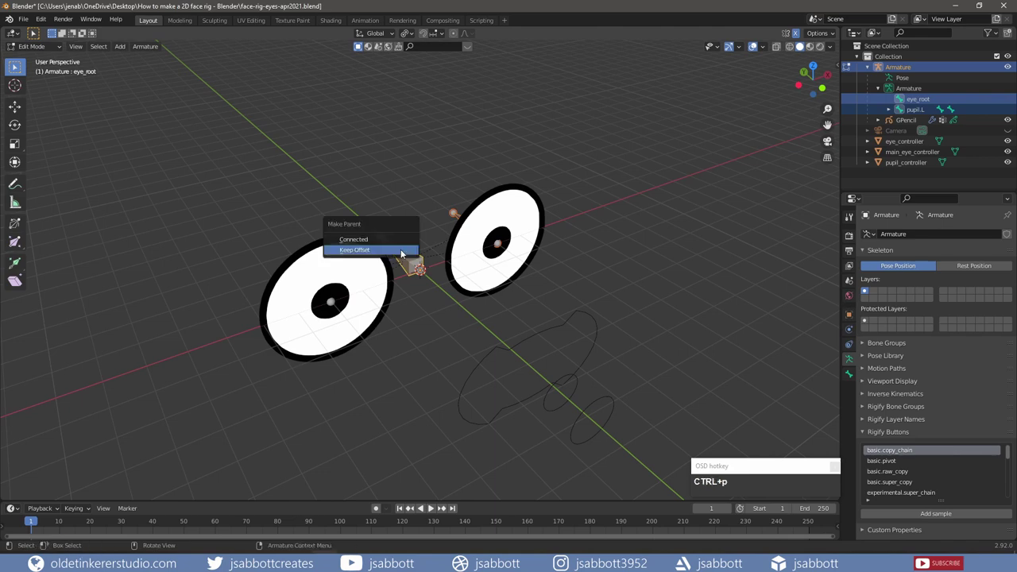
left_click(402, 251)
middle_click_drag(233, 215, 281, 250)
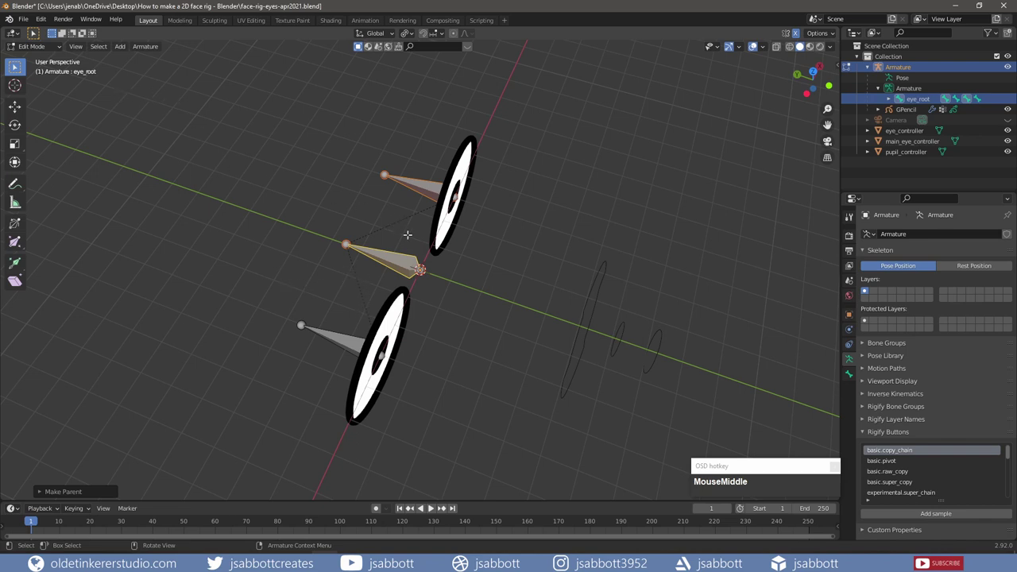
key("Tab")
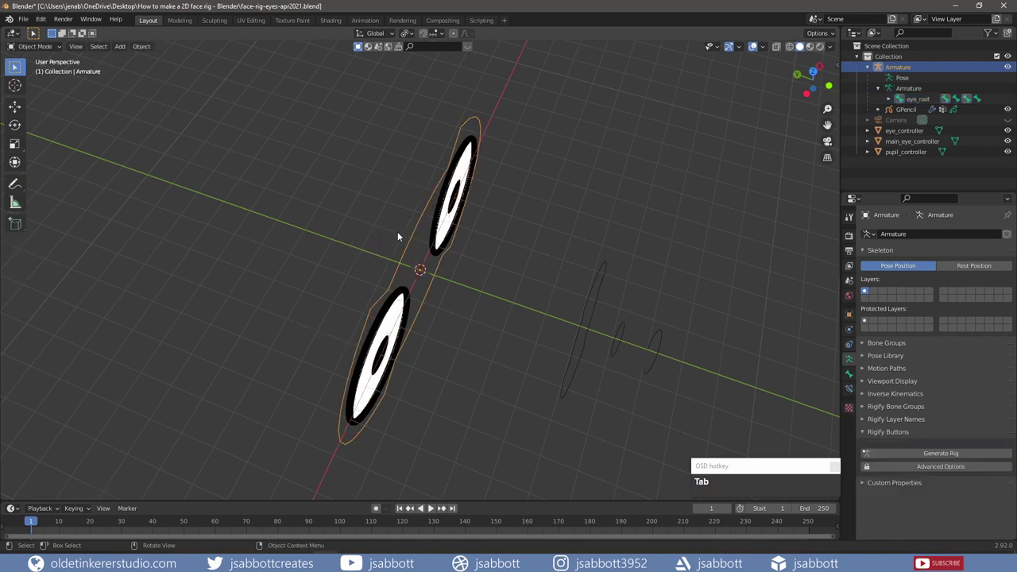
Switch the armature to Pose Mode
left_click(41, 48)
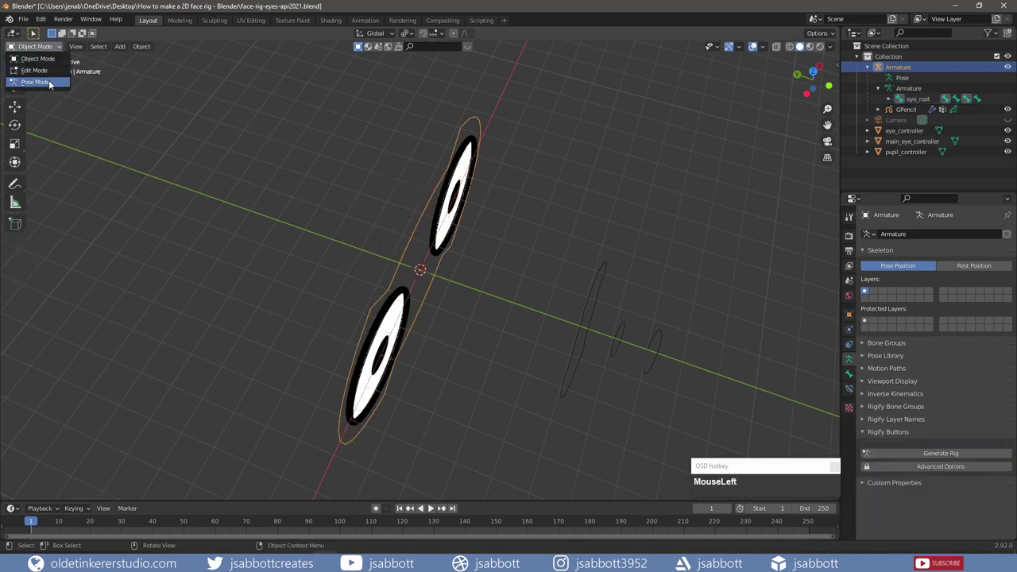
left_click(48, 82)
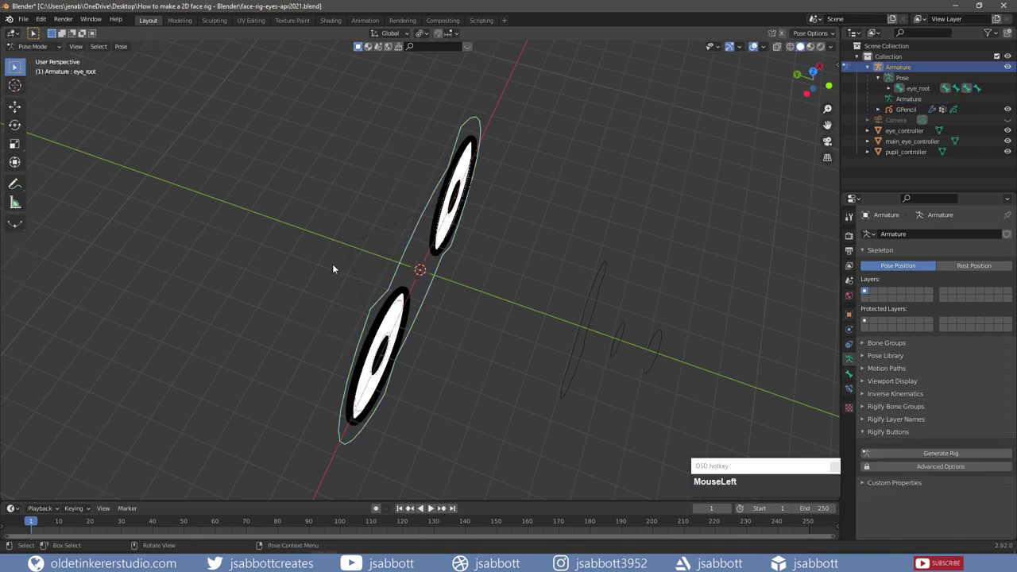
middle_click_drag(346, 284, 349, 194)
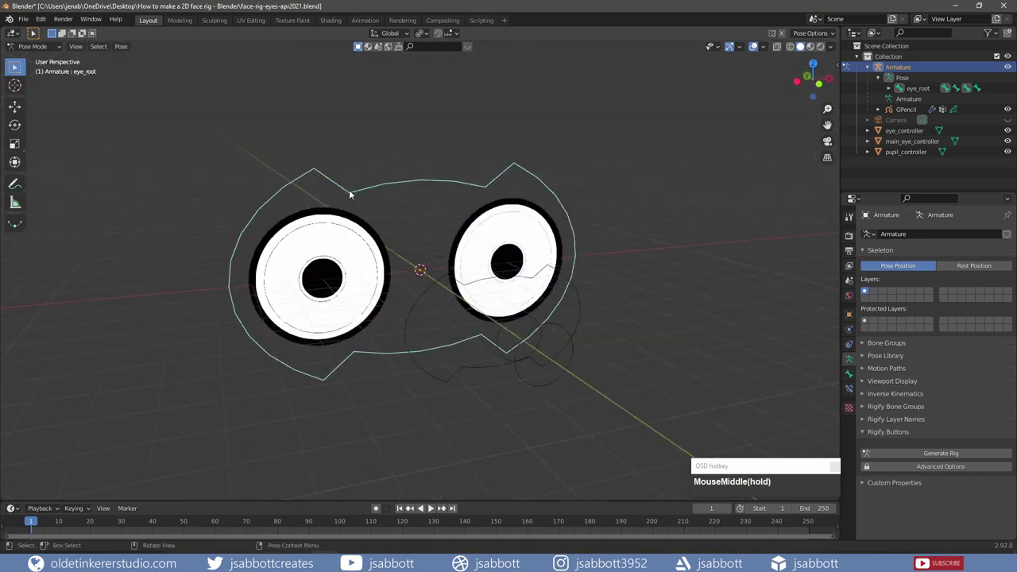
Test the eye_root bone by moving it freely and undo the move
key("g")
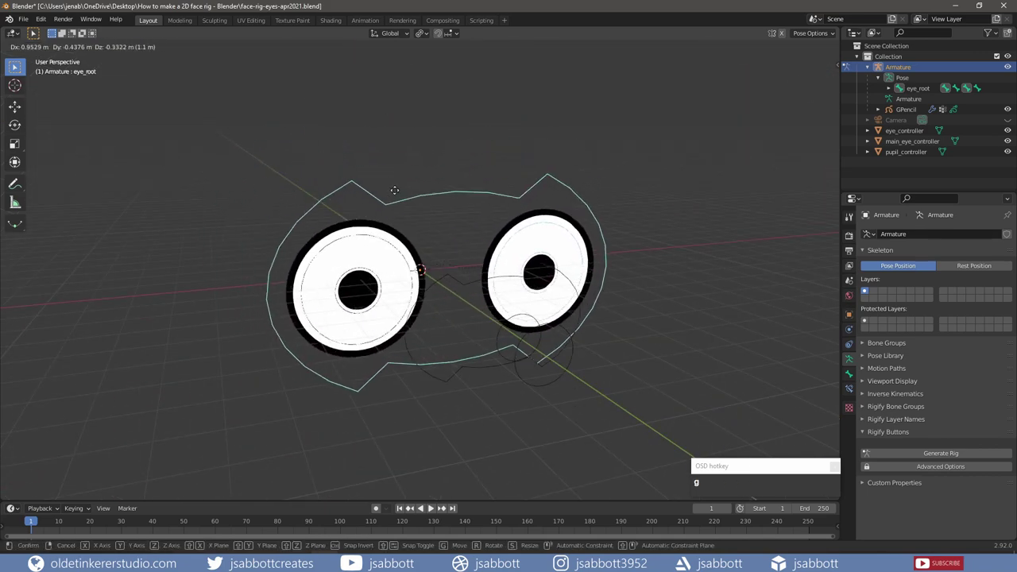
left_click(353, 191)
key("ctrl+z")
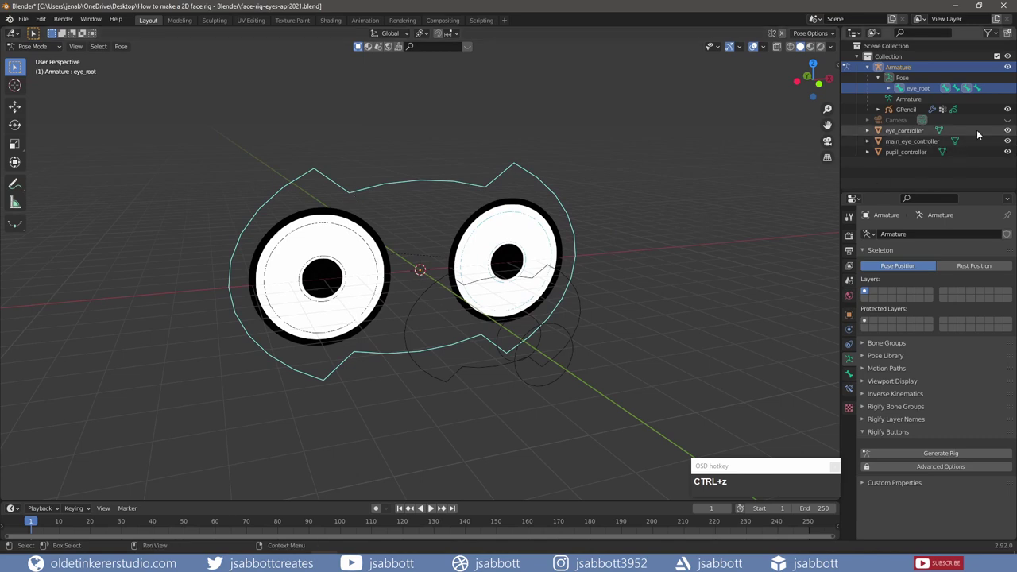
Hide the eye_controller, main_eye_controller and pupil_controller objects and view the rig in front orthographic
left_click_drag(1007, 130, 1007, 143)
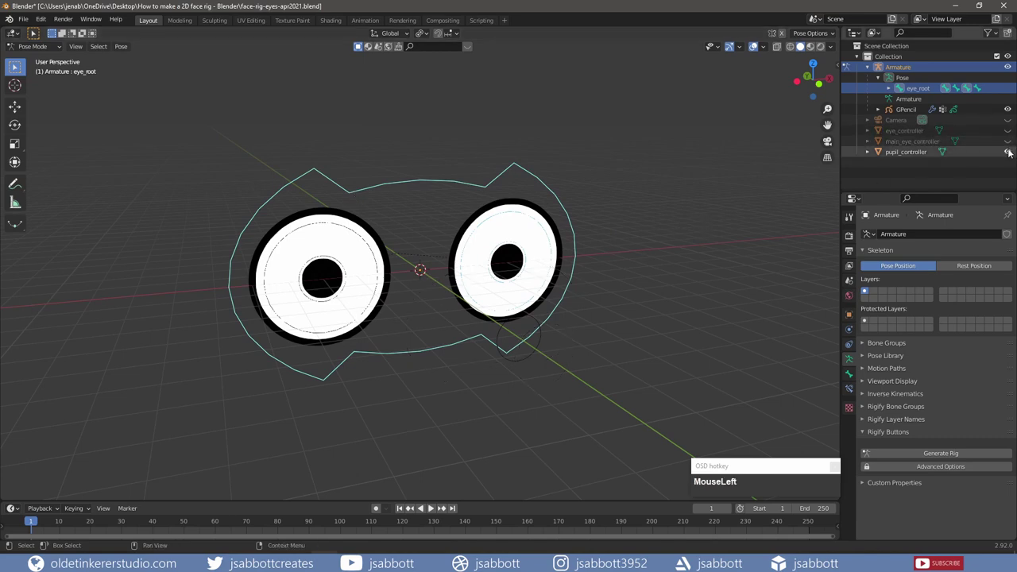
left_click(1008, 151)
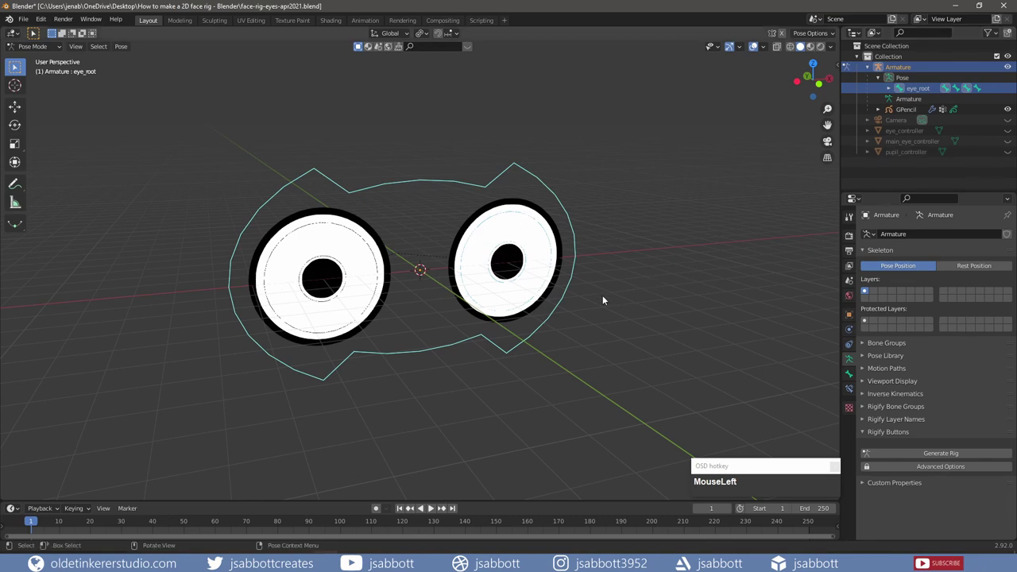
middle_click_drag(602, 300, 574, 286)
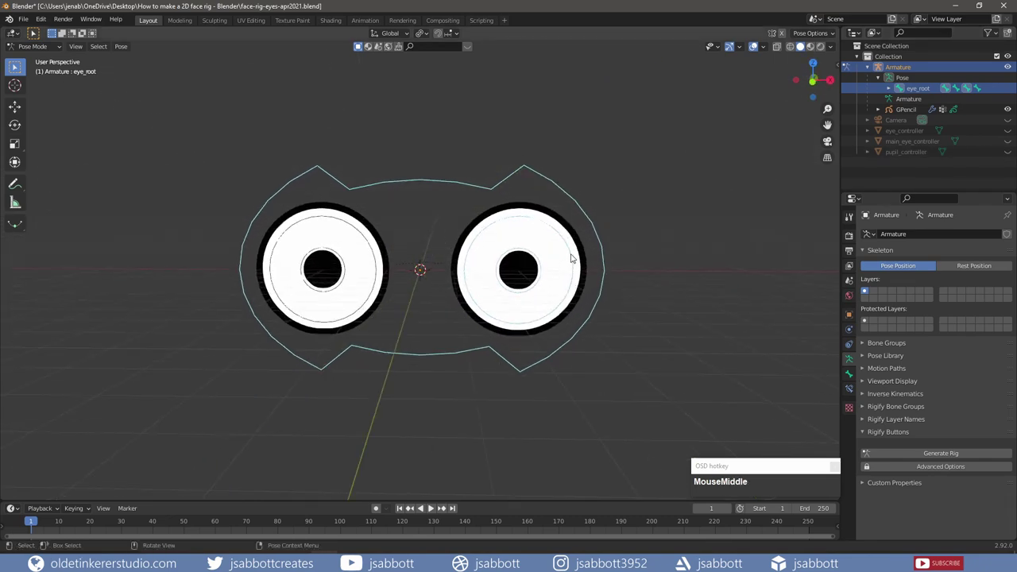
key("KP_1")
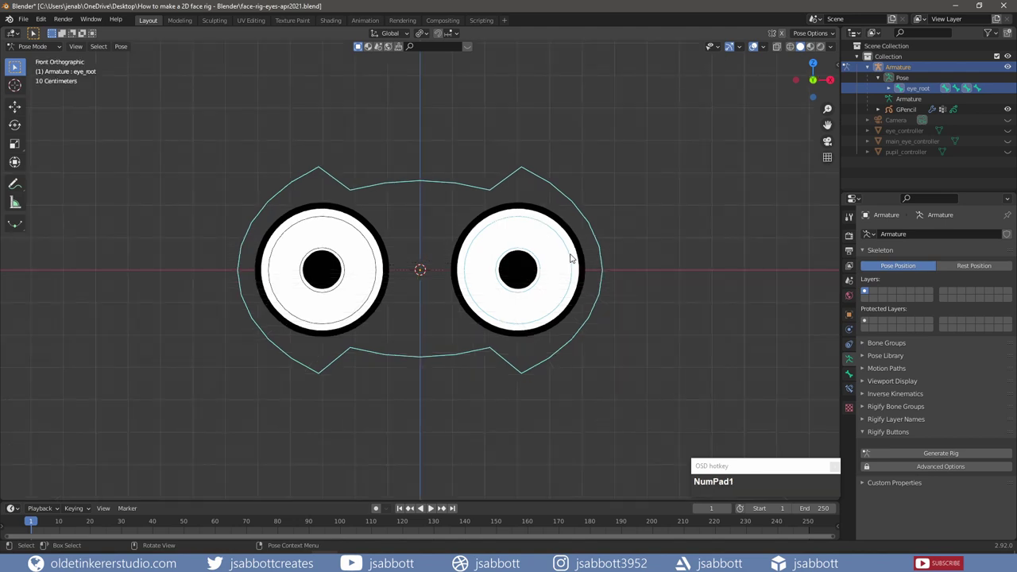
Test the eye_root bone's transforms in the front view, undoing each change
key("ctrl+z")
key("ctrl+z")
key("ctrl+z")
key("ctrl+z")
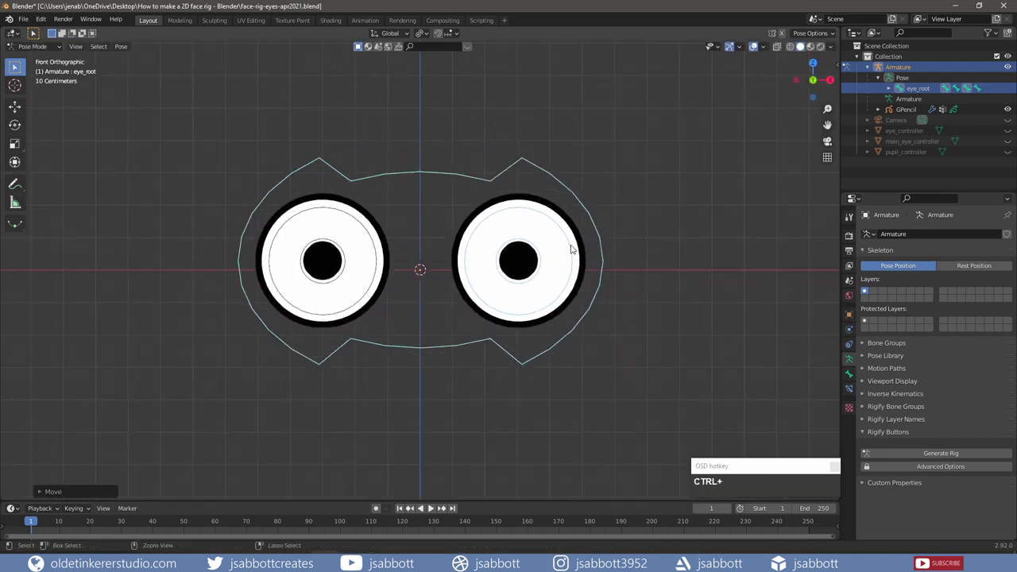
Select the eye.L bone, test its movement and undo the change
left_click(566, 254)
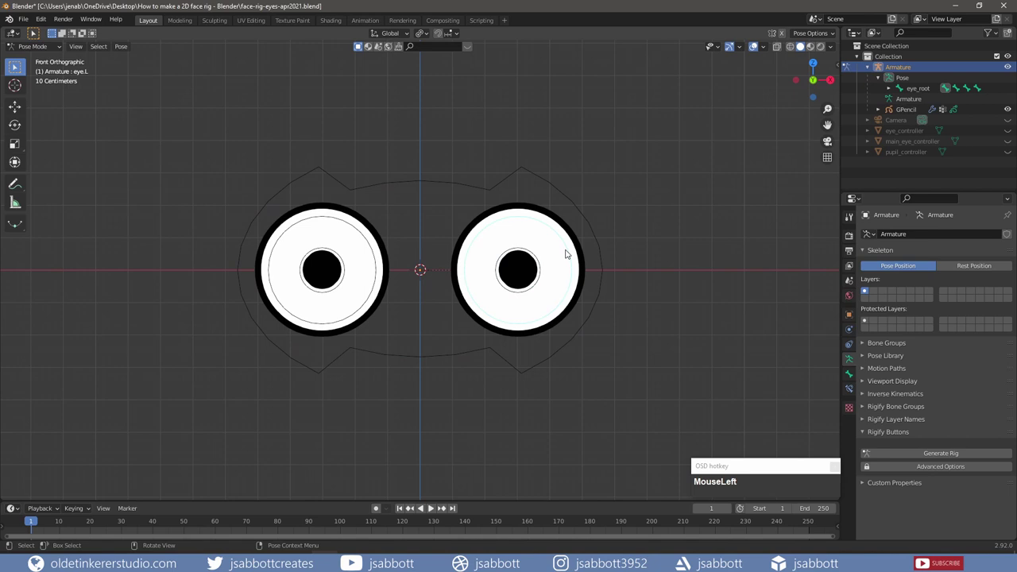
left_click_drag(567, 254, 529, 254)
key("ctrl+z")
Test the pupil.L bone by moving and scaling it, undoing each change
left_click(539, 265)
key("ctrl+z")
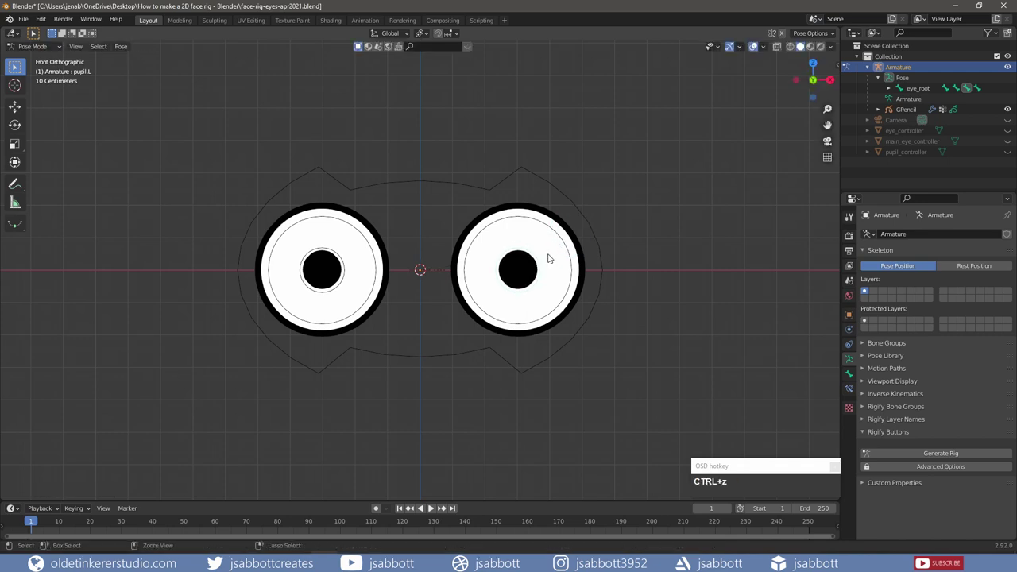
key("s")
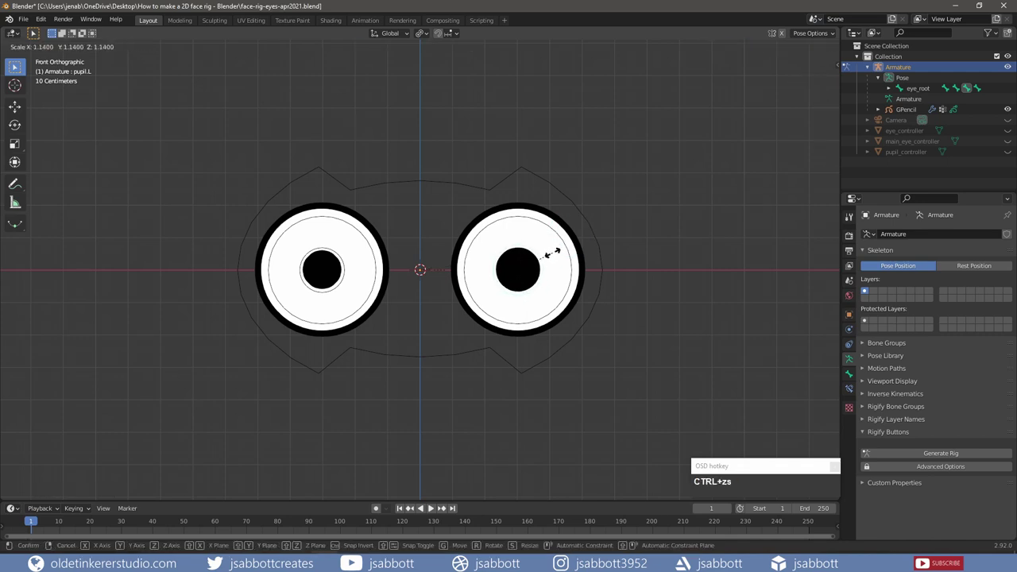
left_click(559, 253)
key("ctrl+z")
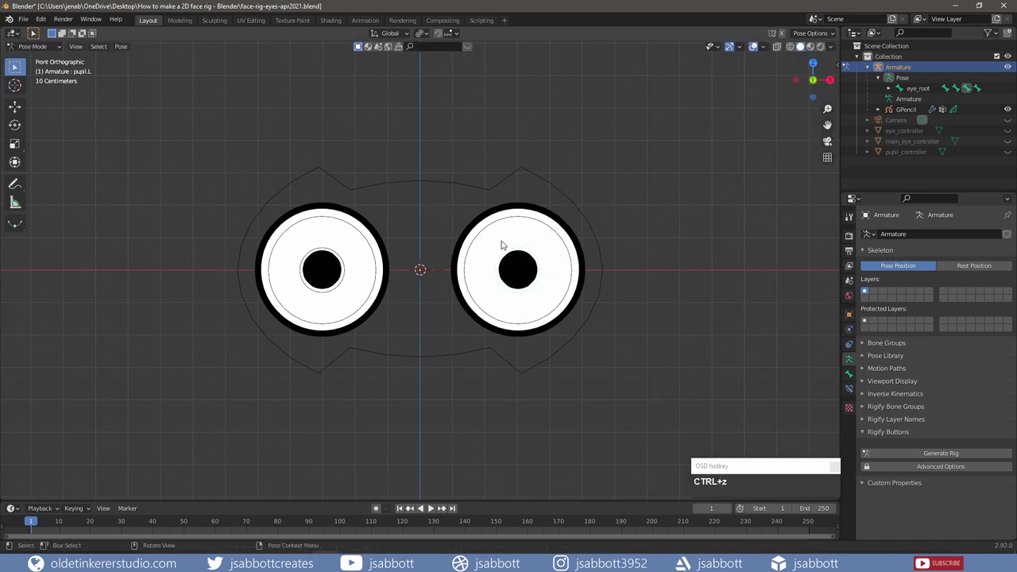
Test the eye.R bone by scaling and moving it, and undo the changes
left_click(363, 241)
key("s")
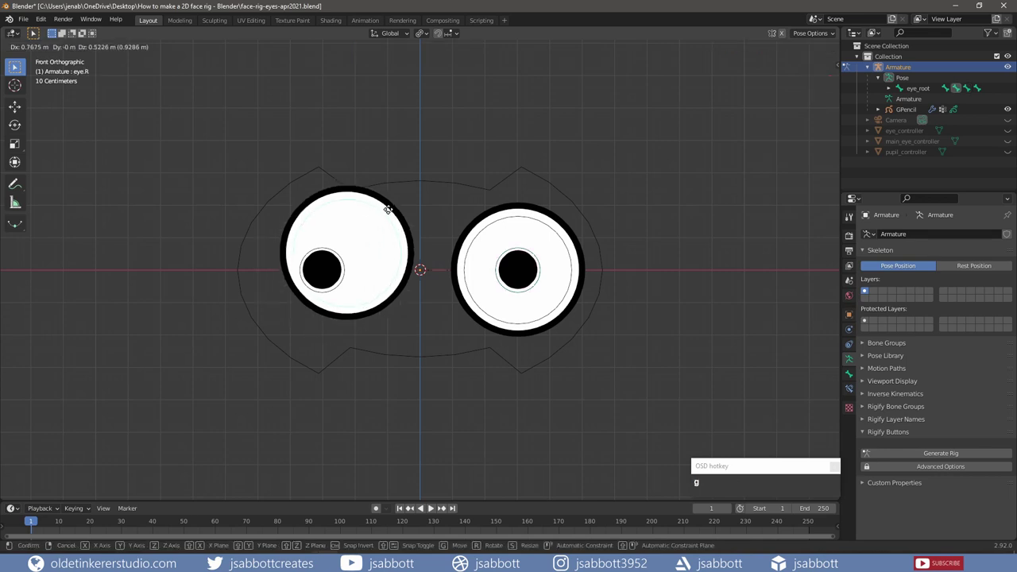
left_click(359, 227)
key("ctrl+z")
Test the pupil.R bone by moving it, undoing the move, and scaling it
left_click(341, 261)
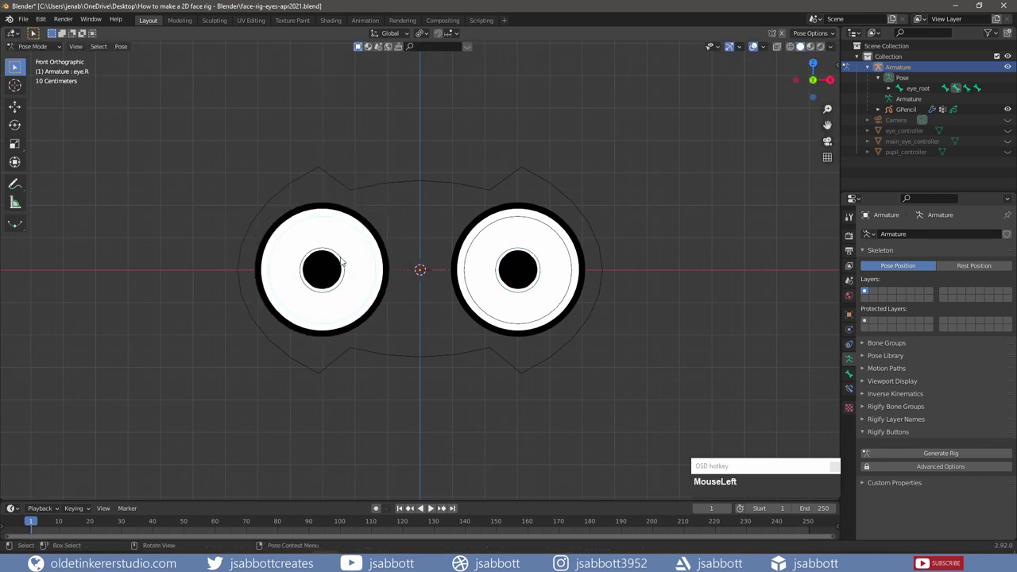
key("g")
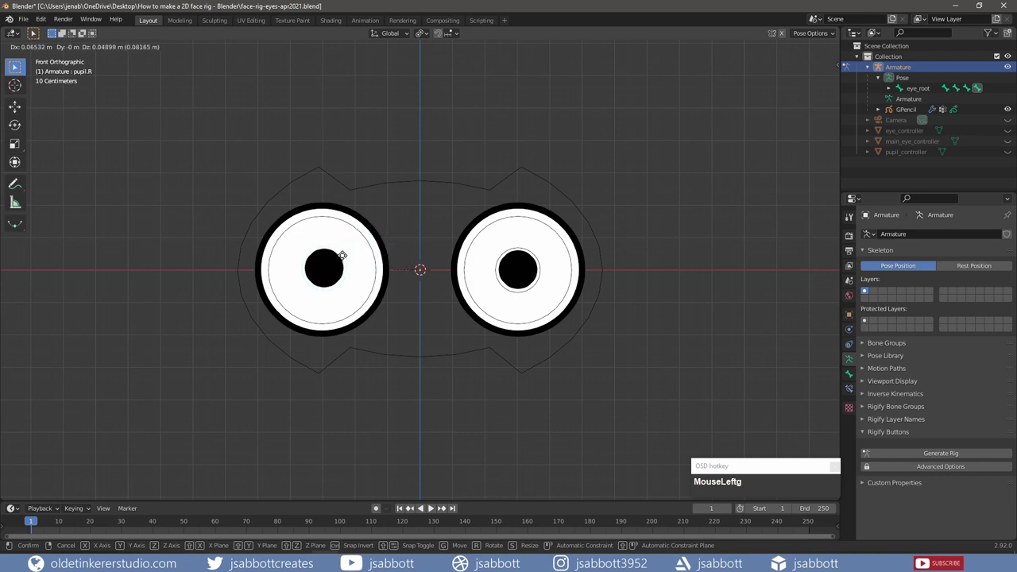
key("ctrl+z")
key("s")
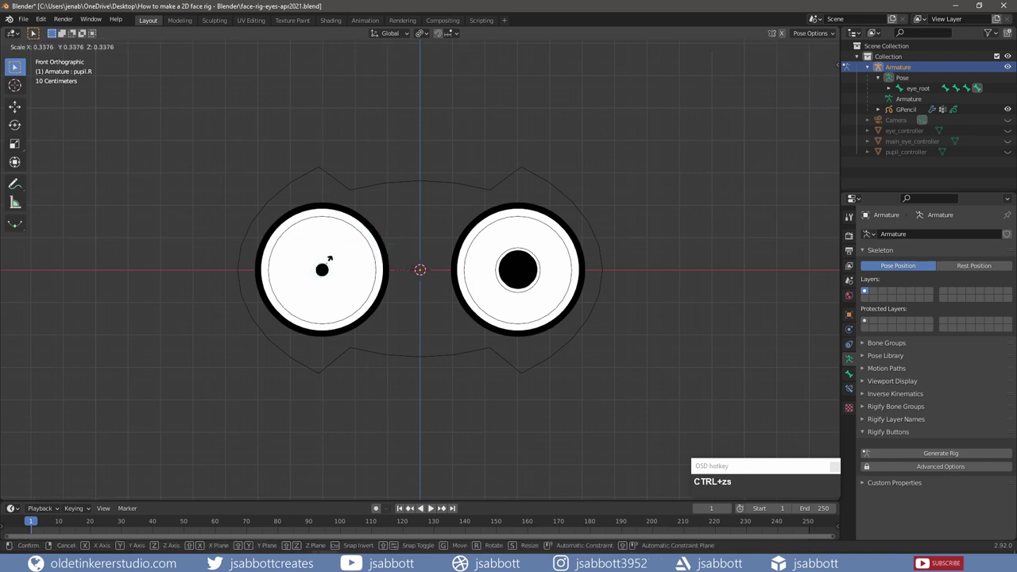
left_click(343, 254)
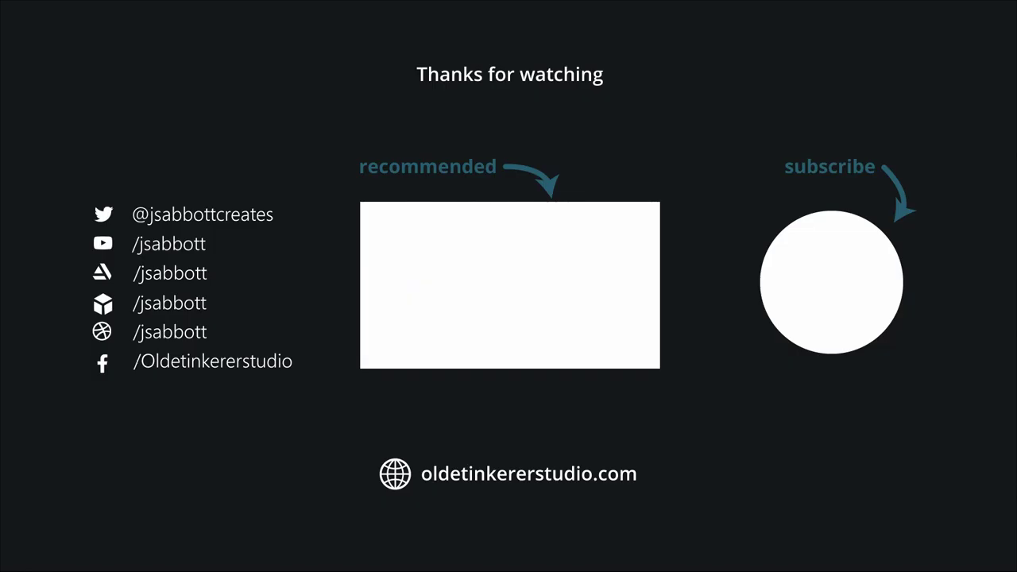